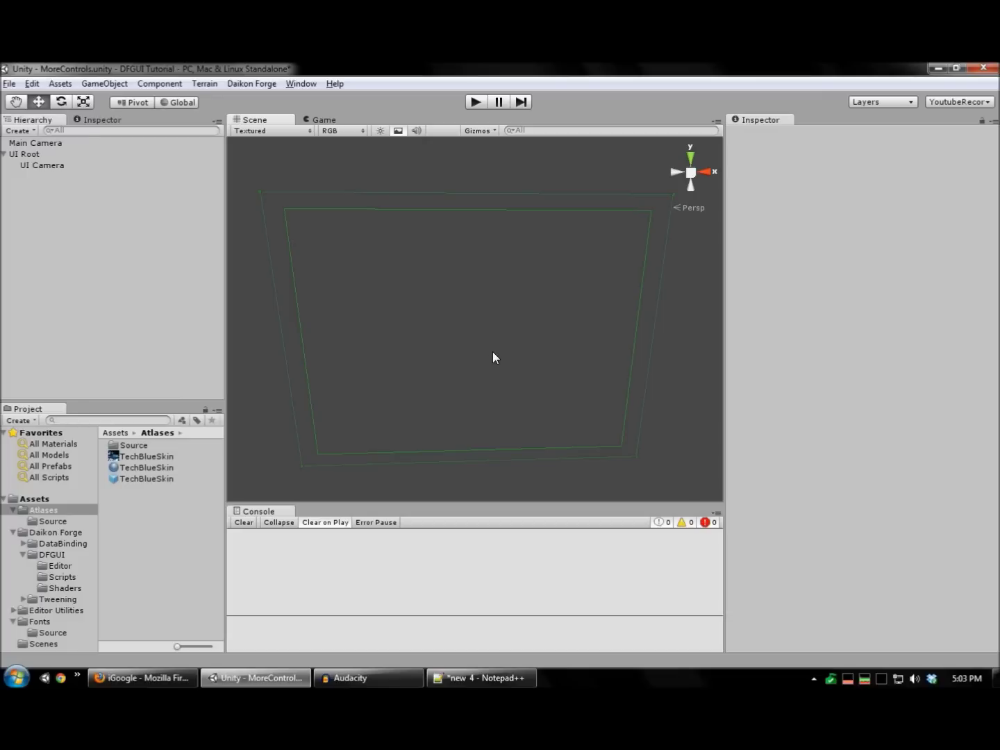
Right-click UI Root's frame in the Scene view to bring up its Add control menu.
middle_click_drag(492, 352, 483, 344)
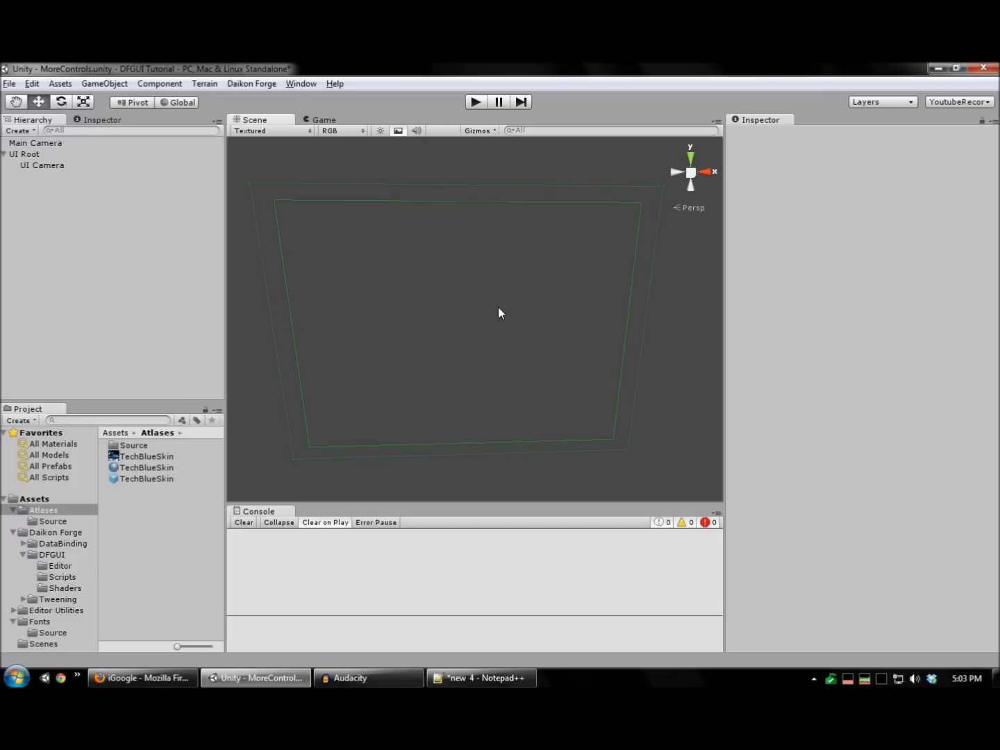
right_click(353, 244)
Add a Checkbox control under UI Root and size it 10 by 10.
mouse_move(422, 252)
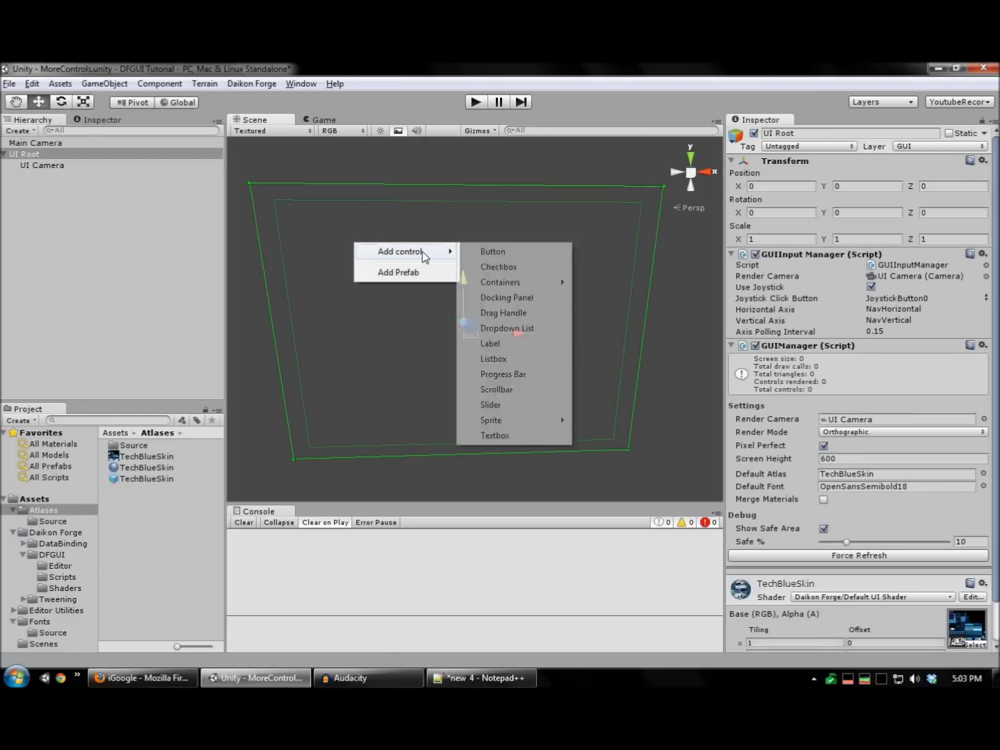
left_click(502, 268)
middle_click_drag(424, 313, 487, 304)
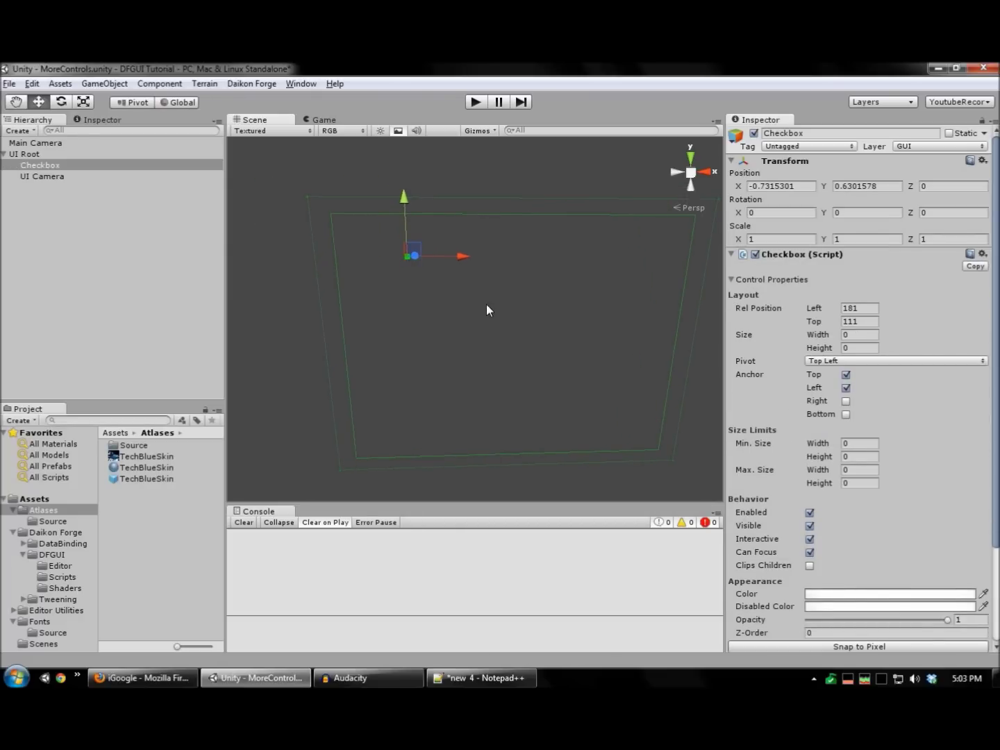
scroll(485, 305, "up", 2)
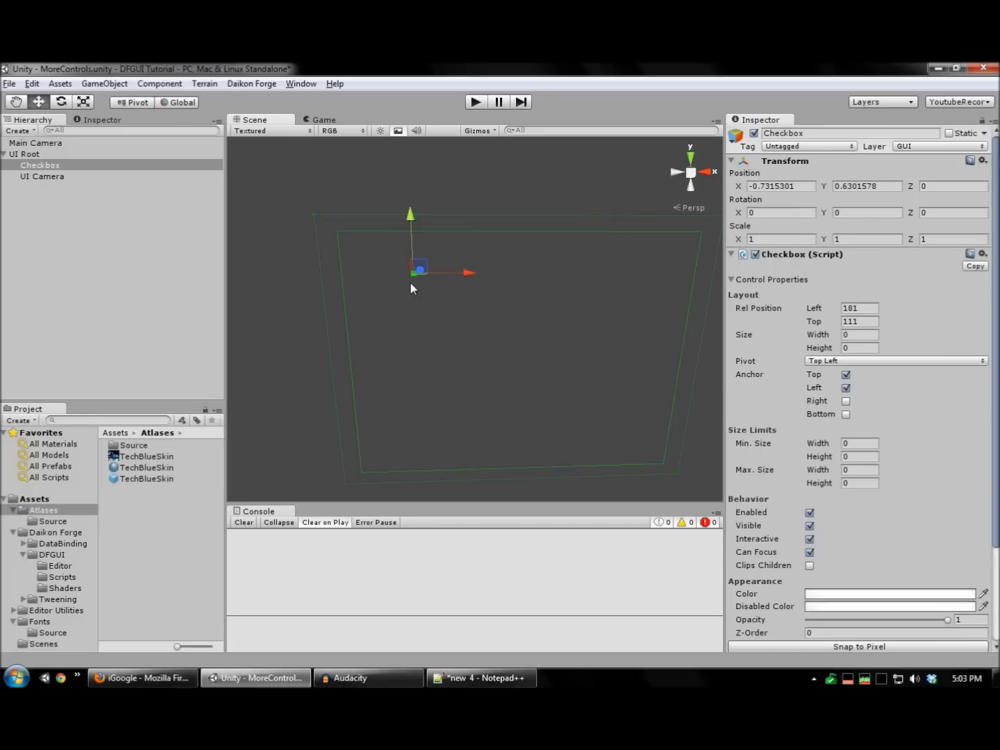
left_click(868, 332)
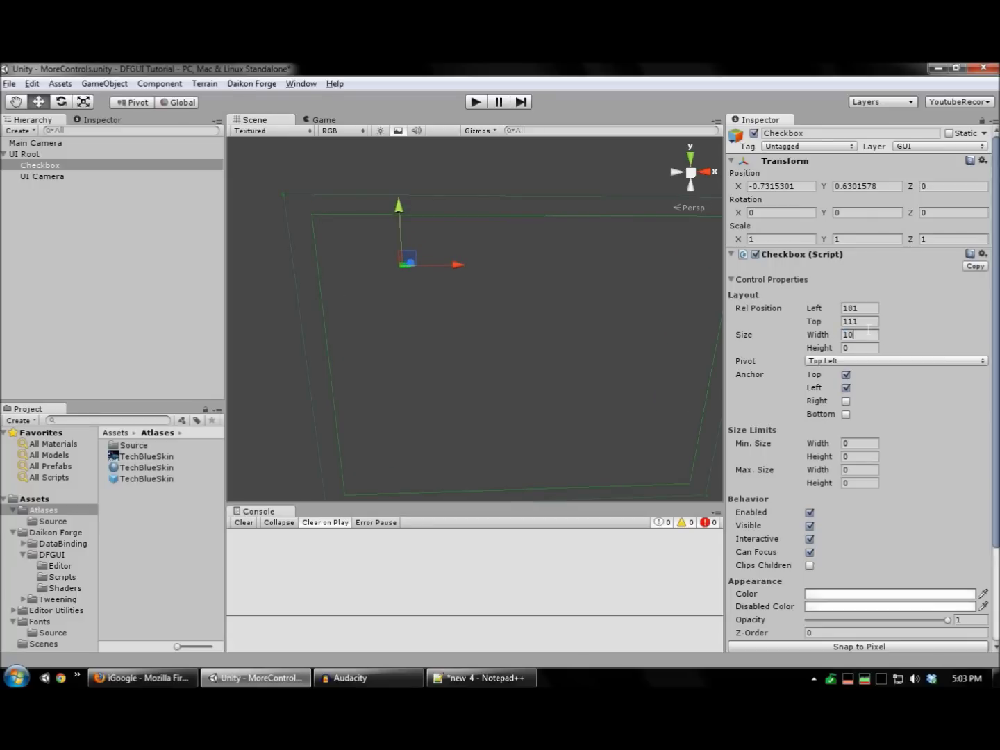
key("Tab")
type("10")
scroll(469, 300, "up", 3)
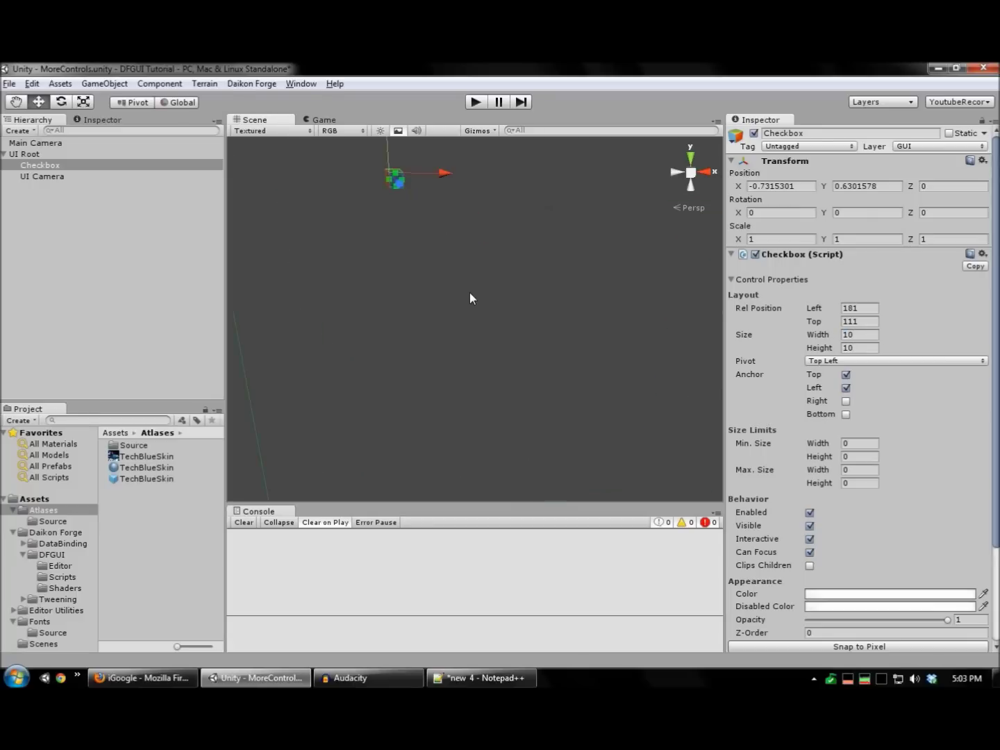
Add a sliced sprite inside the Checkbox using the dark round atlas sprite.
right_click(412, 235)
mouse_move(441, 245)
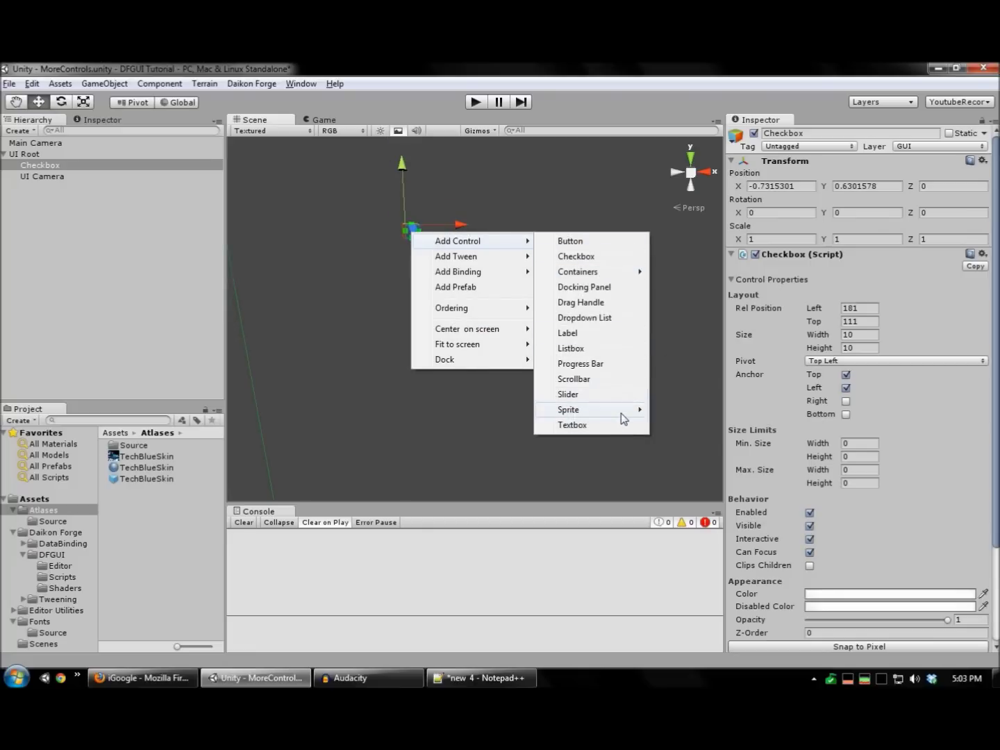
mouse_move(621, 414)
left_click(685, 441)
middle_click_drag(456, 300, 512, 368)
scroll(532, 359, "up", 3)
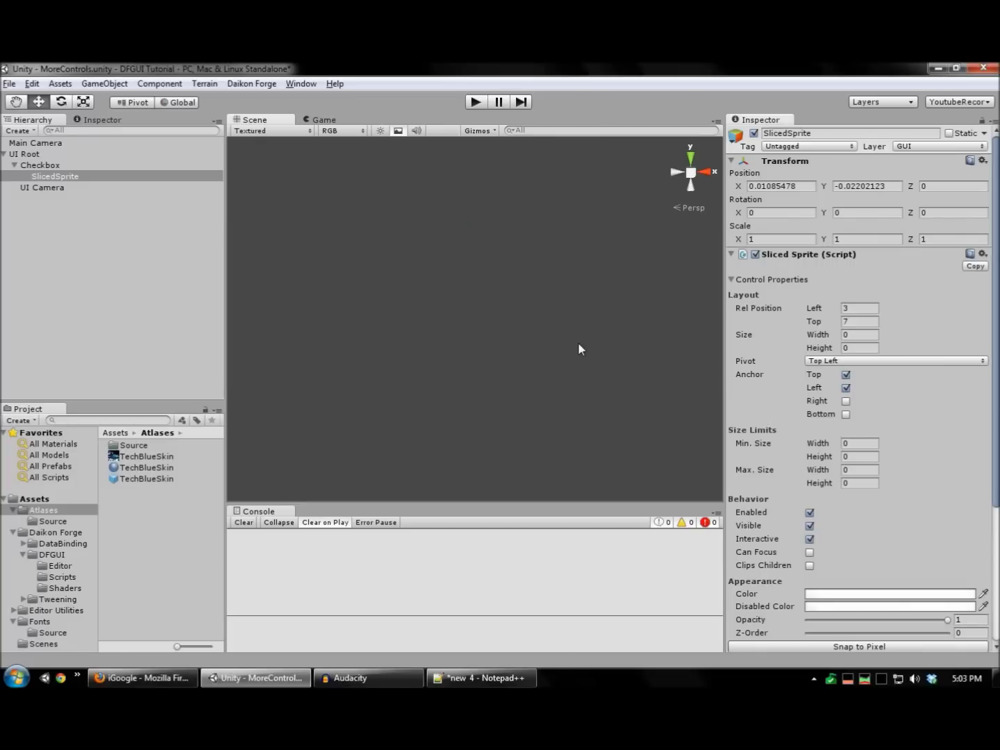
scroll(916, 440, "down", 5)
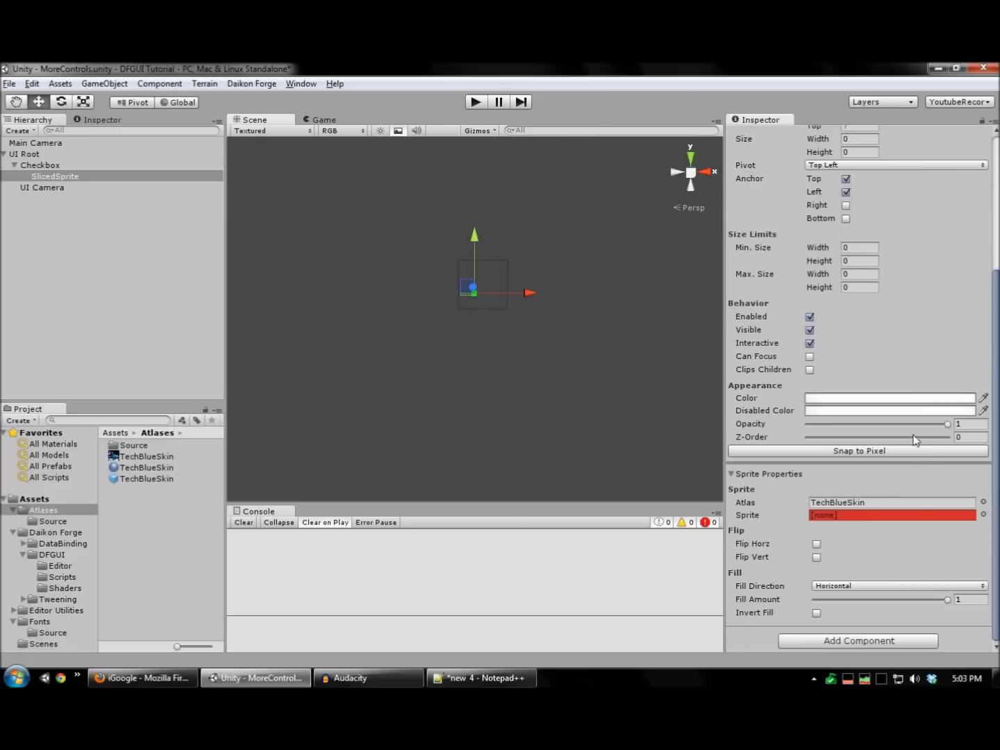
left_click(984, 515)
left_click(578, 220)
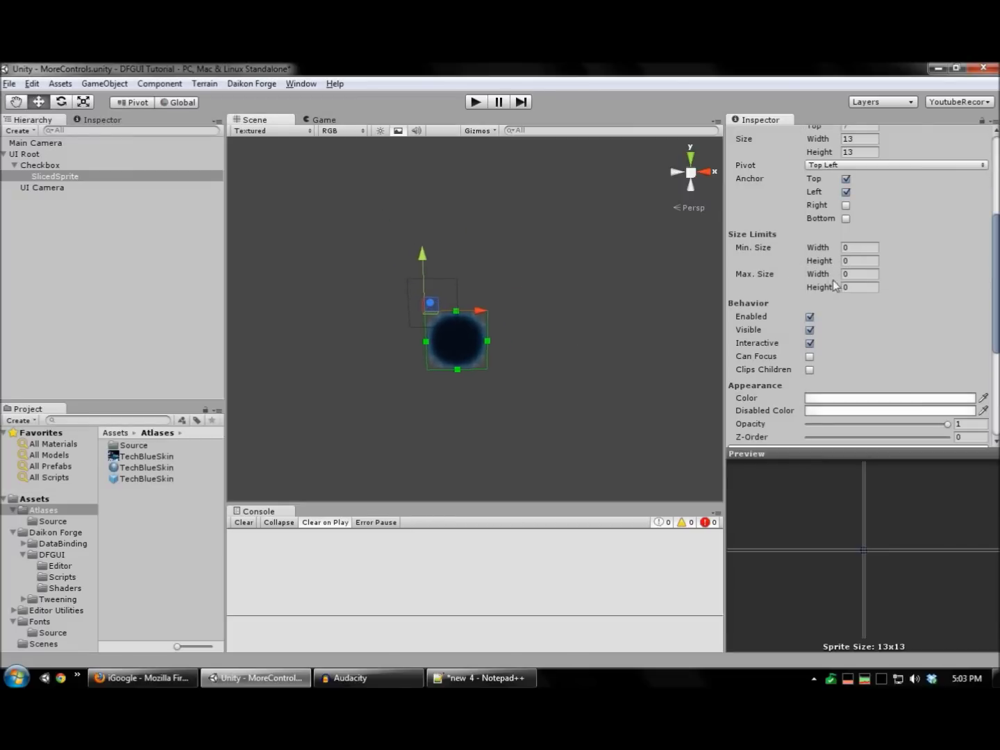
Size the sprite 20 by 20 at offset 0, 0 and rename it bg.
scroll(833, 280, "up", 3)
left_click(873, 222)
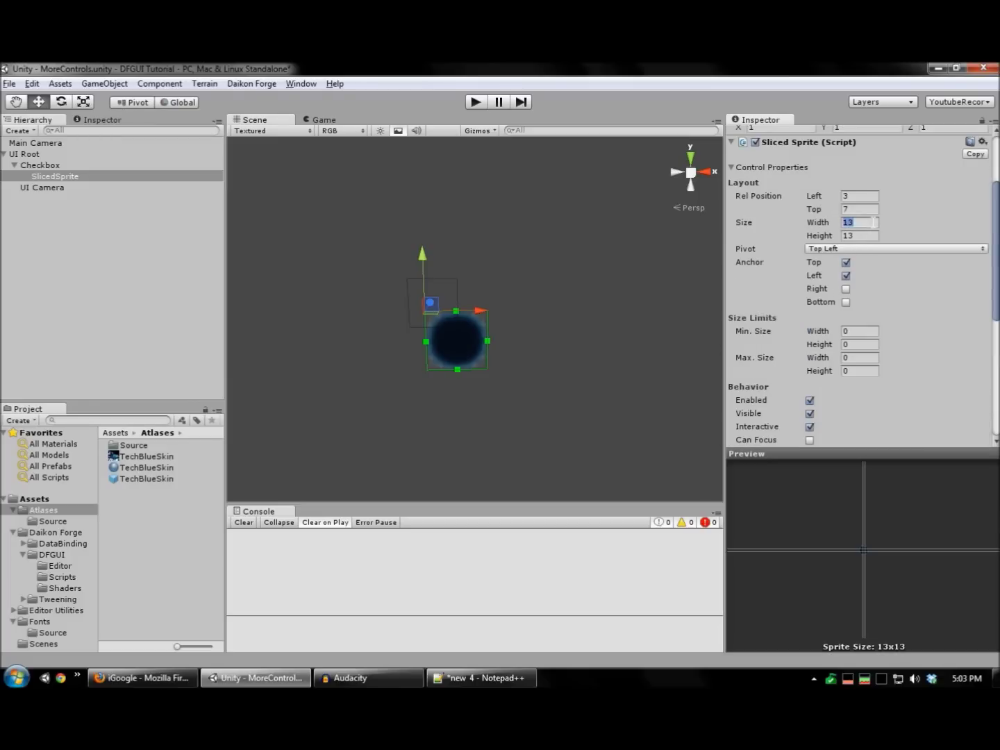
type("20")
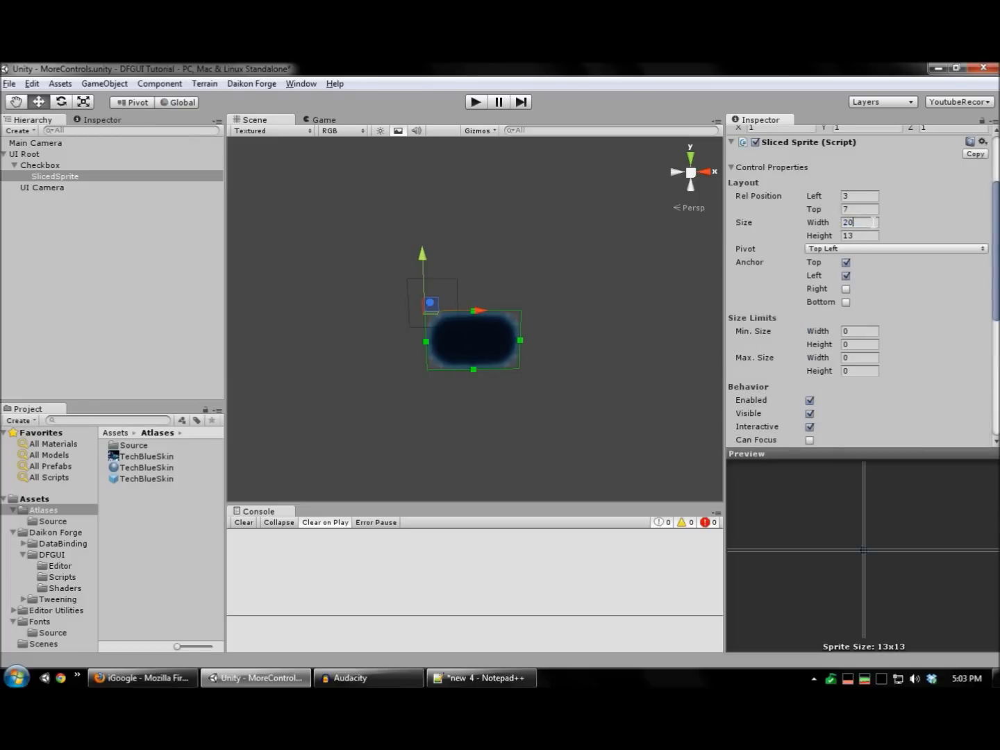
key("Tab")
type("20")
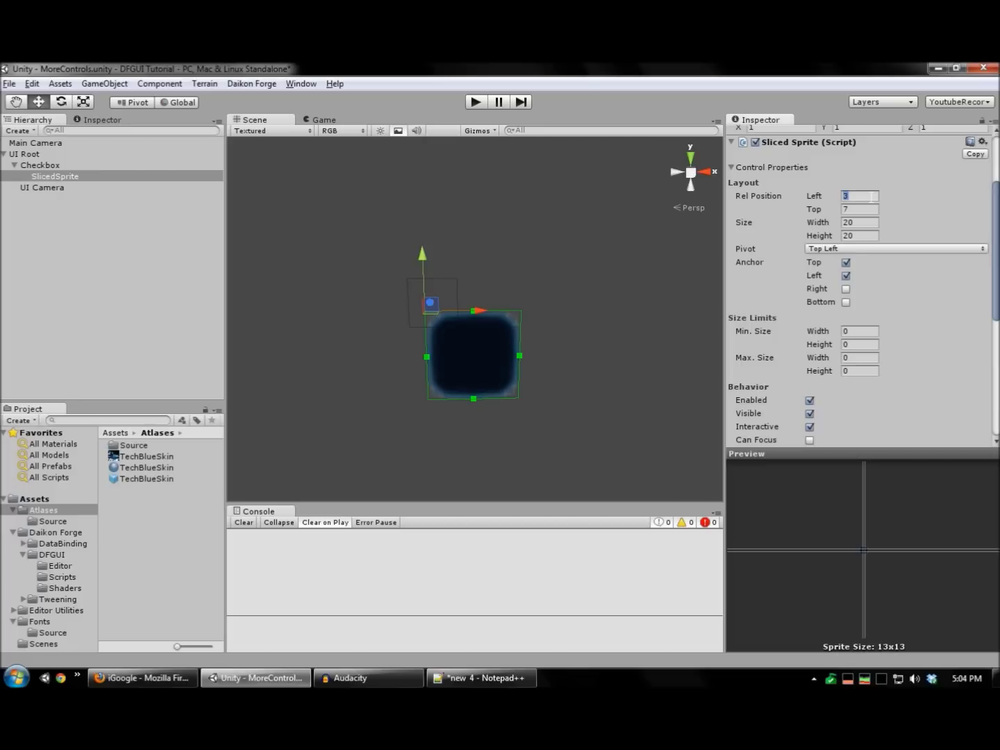
type("0")
key("Tab")
type("0")
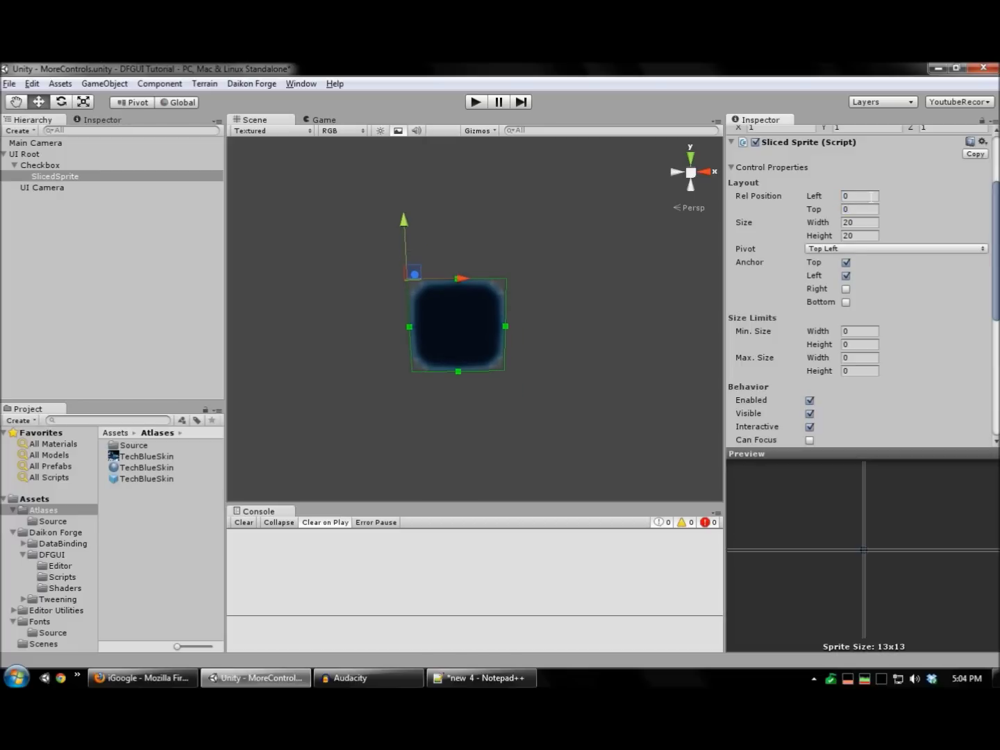
scroll(843, 203, "up", 3)
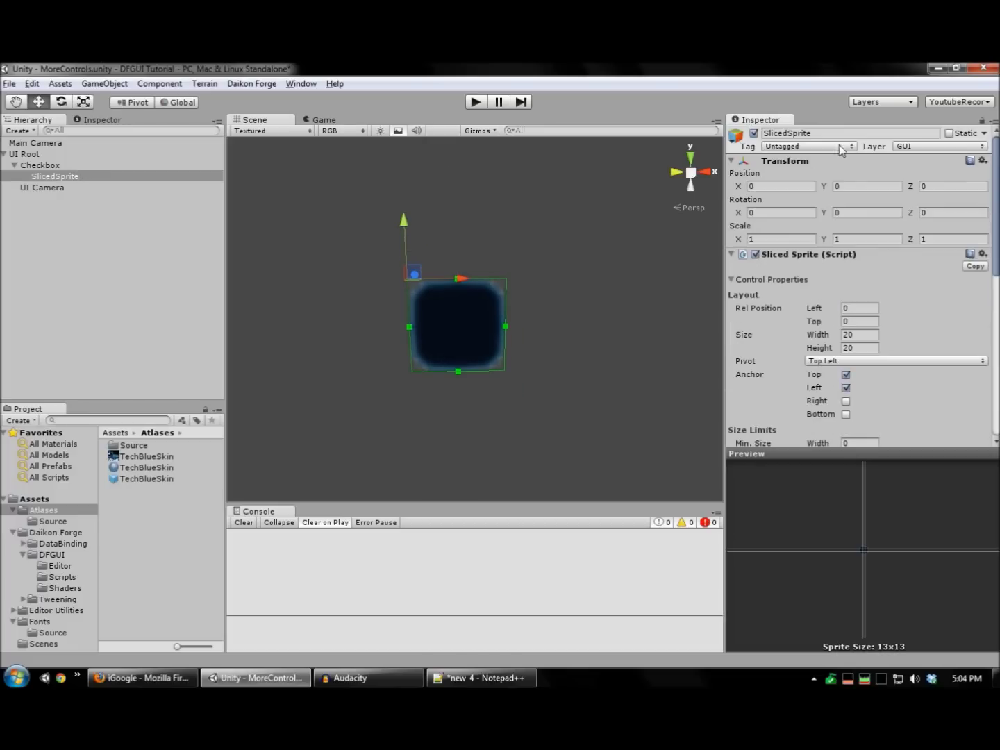
double_click(809, 134)
type("bg")
key("Return")
Resize the Checkbox itself to 20 by 20.
left_click(41, 166)
left_click(866, 335)
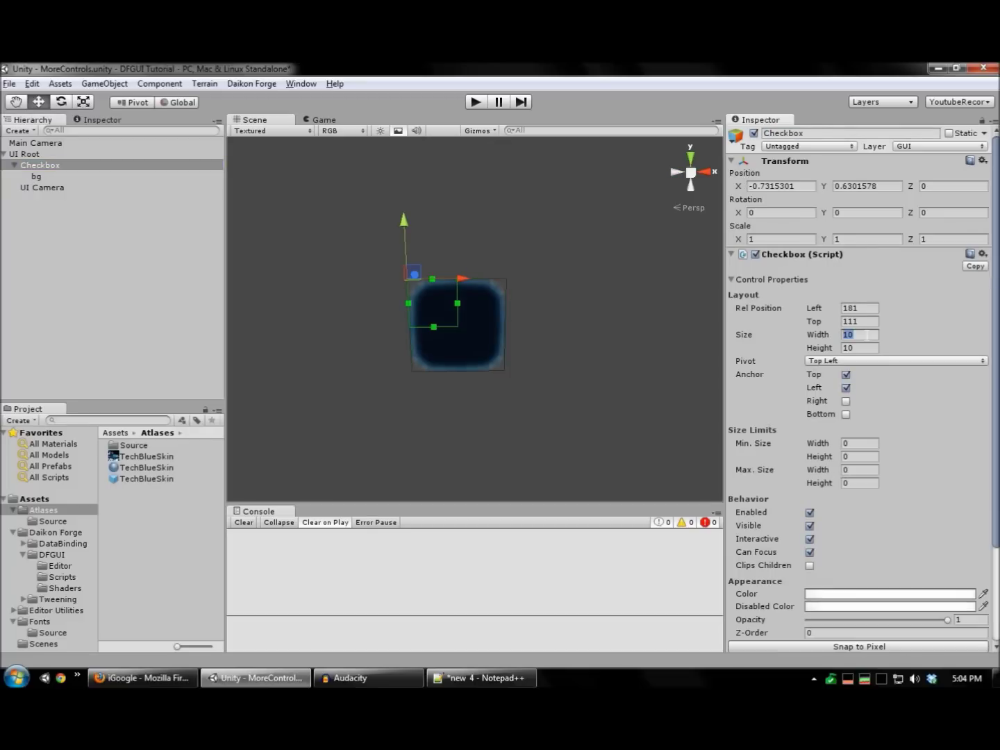
type("20")
key("Tab")
type("20")
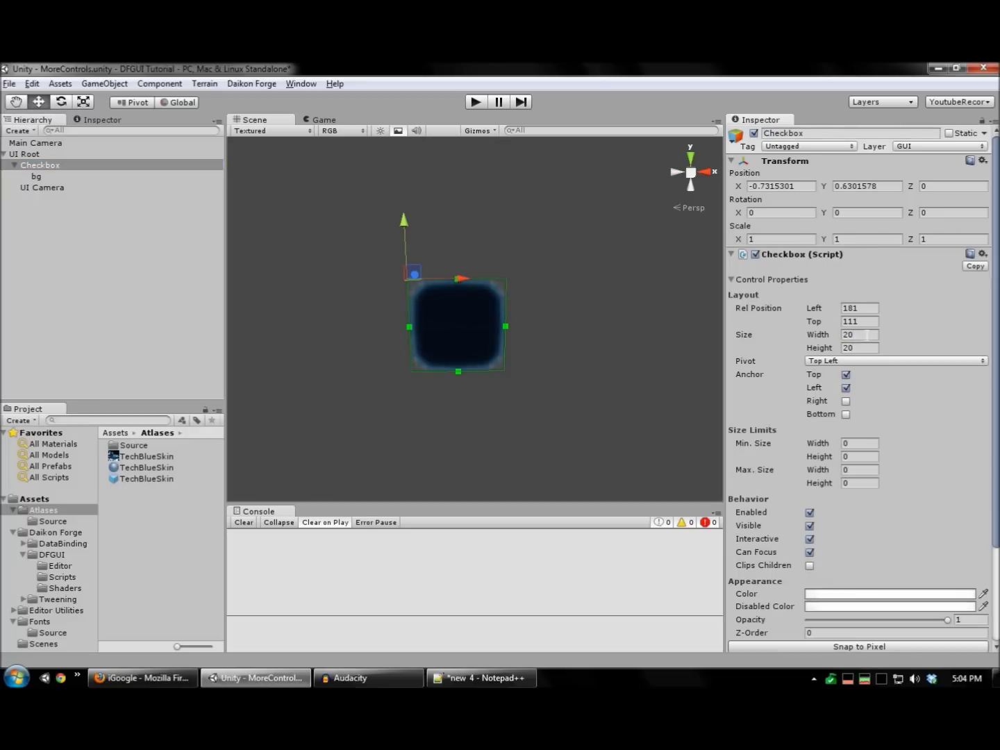
left_click(75, 177)
left_click(78, 167)
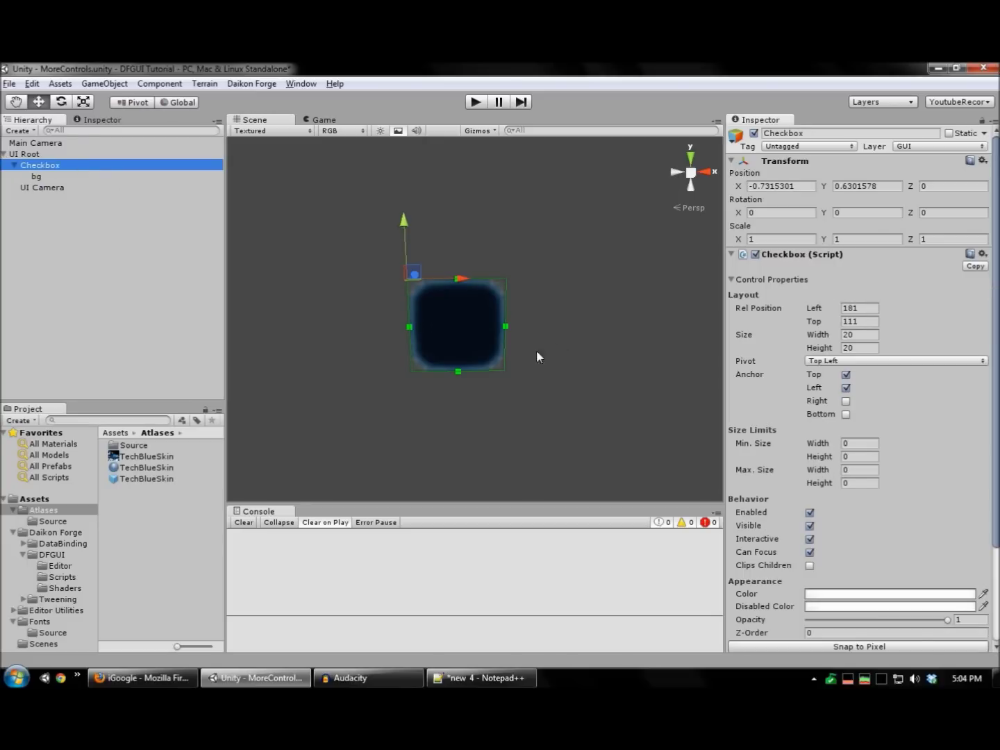
left_click_drag(507, 350, 443, 351)
Add another sliced sprite inside the Checkbox showing the check-checked image.
right_click(388, 326)
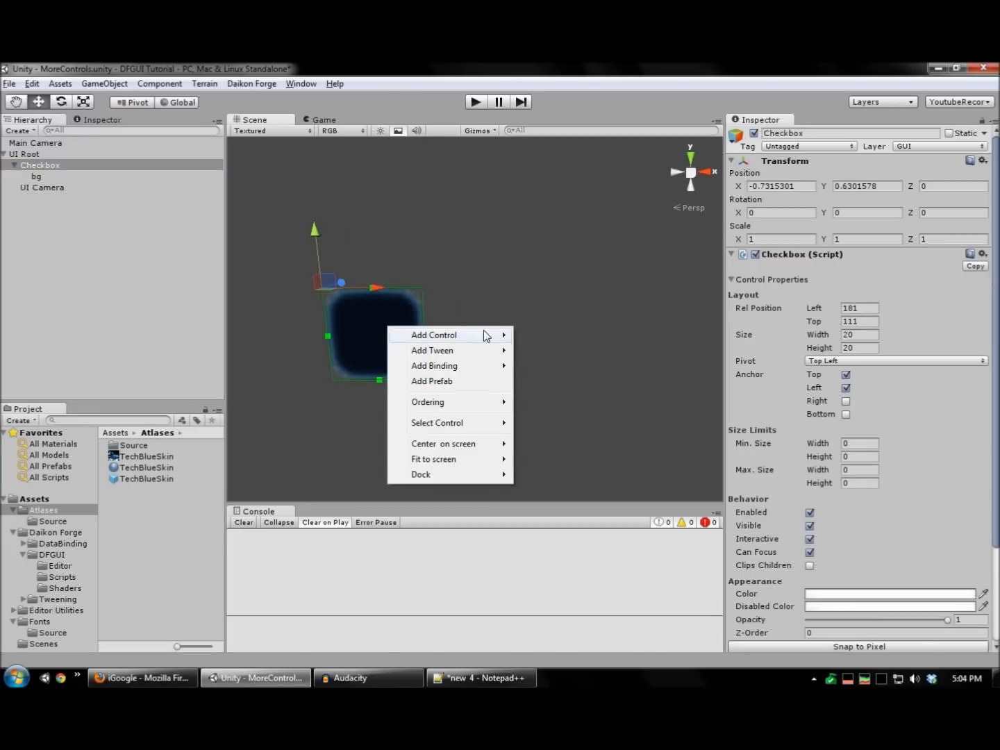
mouse_move(486, 335)
mouse_move(575, 512)
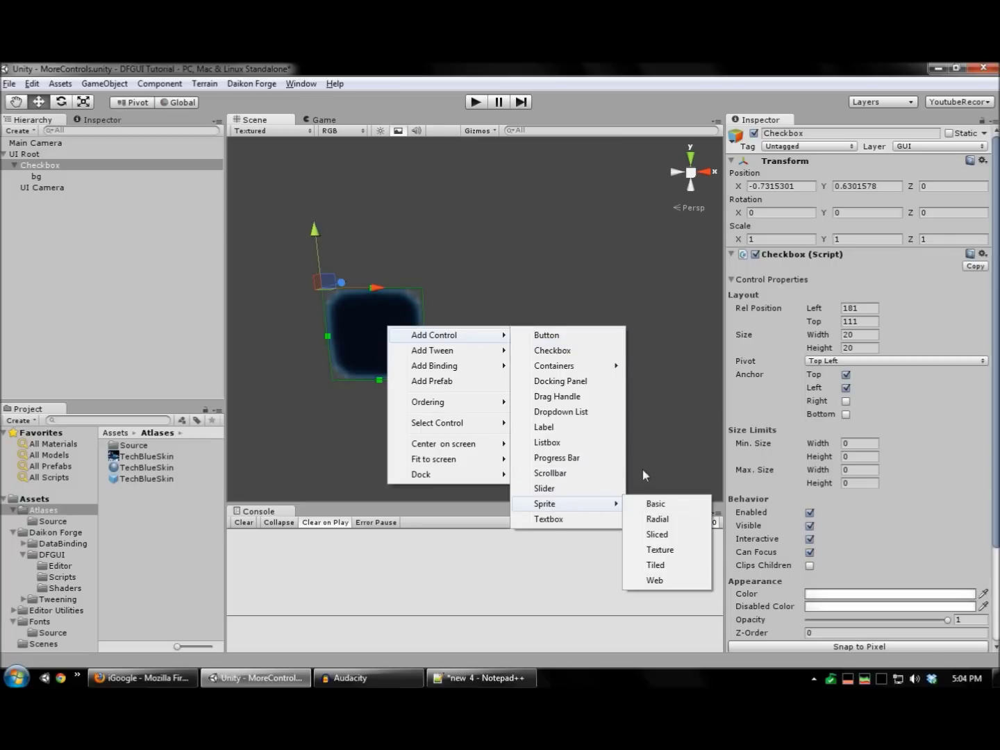
left_click(666, 535)
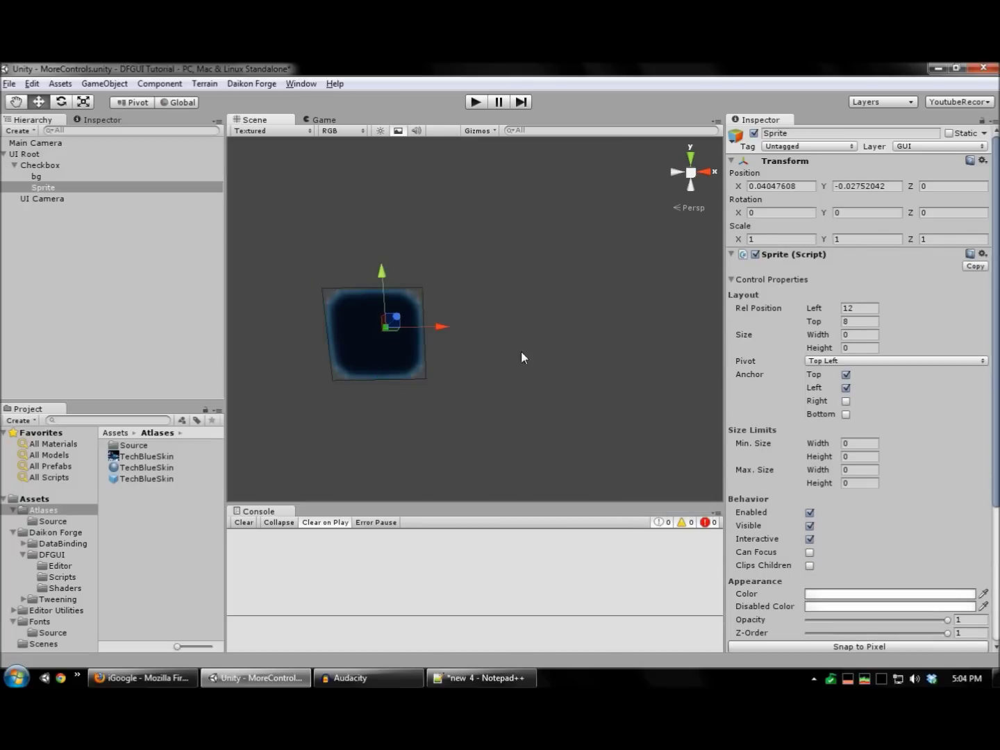
scroll(984, 494, "down", 5)
left_click(983, 515)
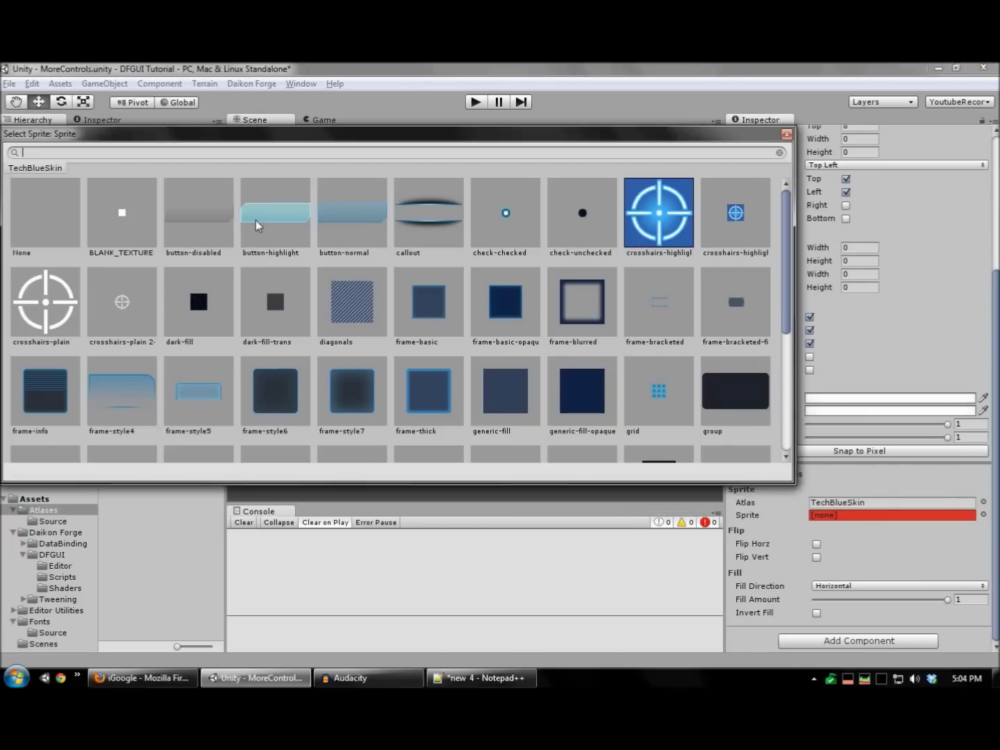
double_click(499, 219)
Place the check sprite at offset 0, 0 with size 20 by 20.
scroll(850, 213, "up", 5)
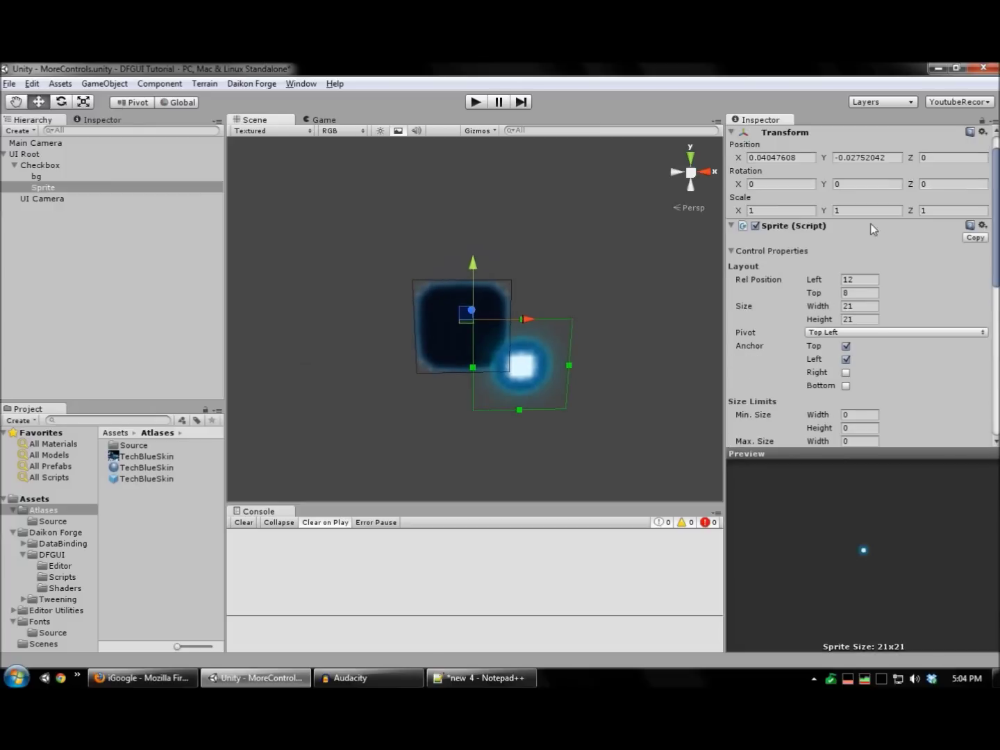
left_click(868, 278)
type("0")
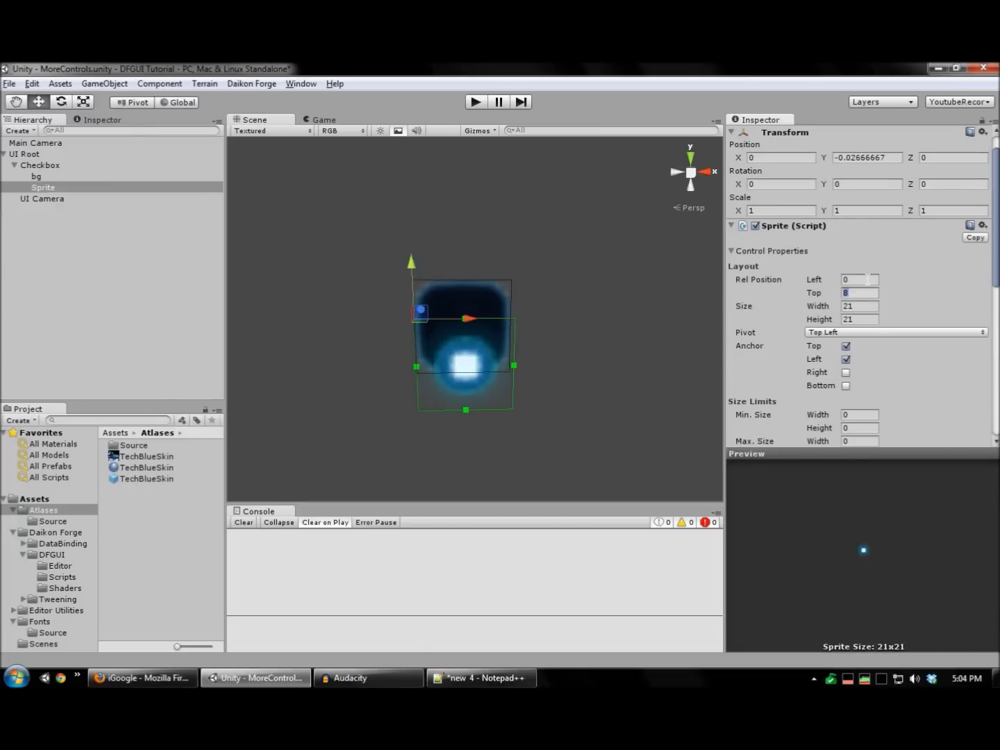
key("Tab")
type("0")
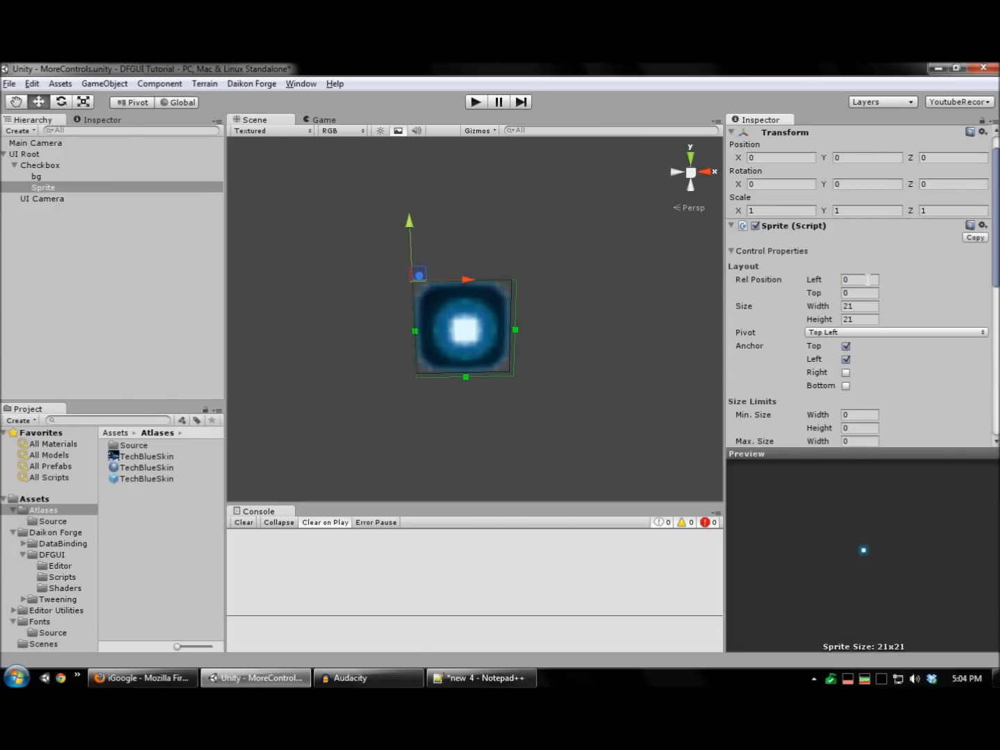
double_click(864, 306)
type("20")
key("Tab")
type("20")
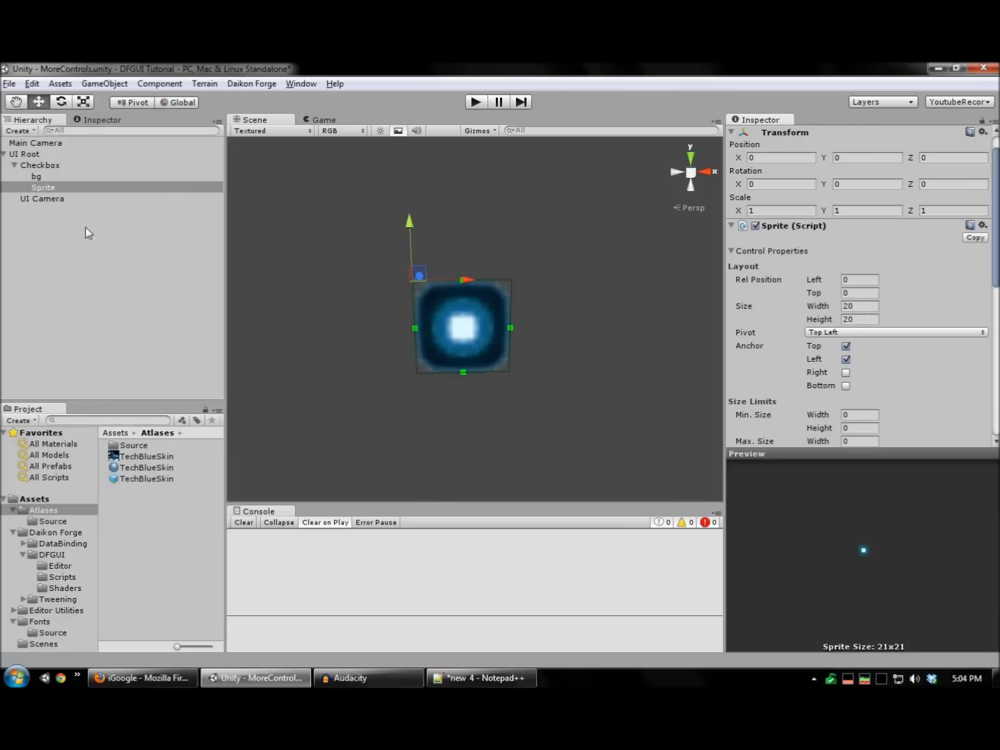
left_click(54, 166)
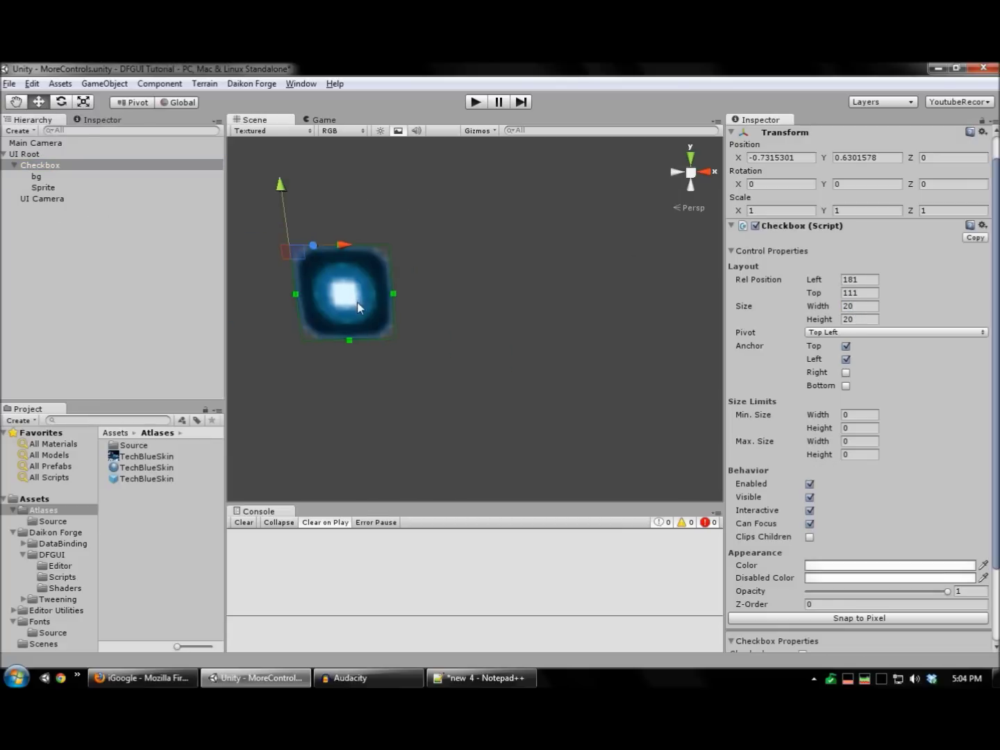
Add a Label inside the Checkbox and shift it right of the check square.
right_click(373, 291)
mouse_move(442, 294)
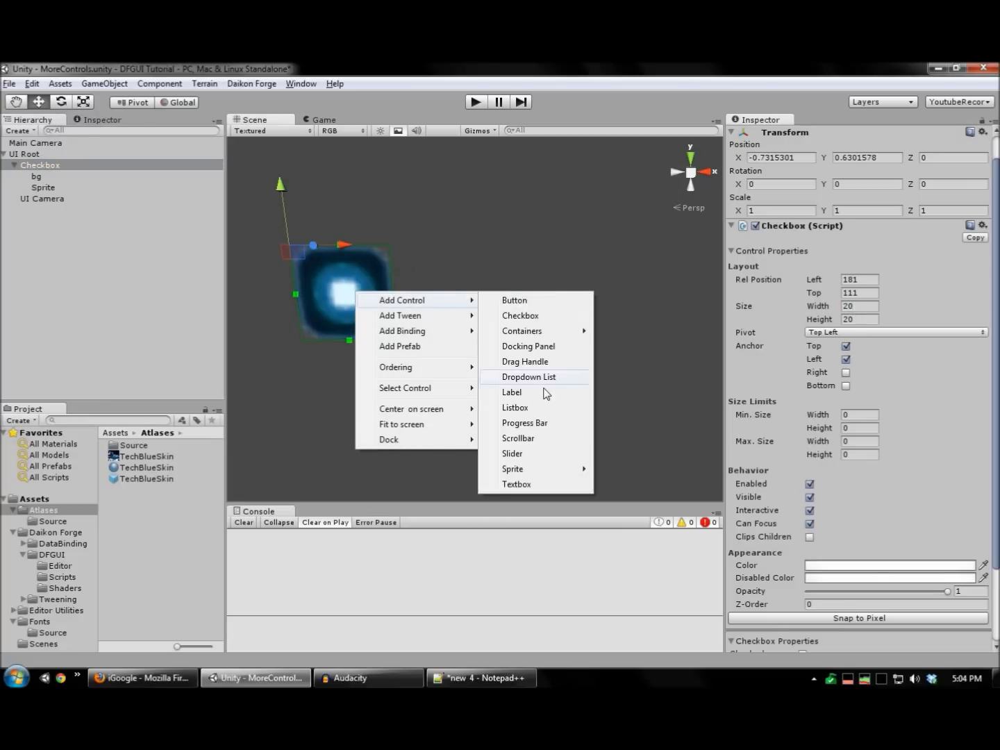
left_click(545, 394)
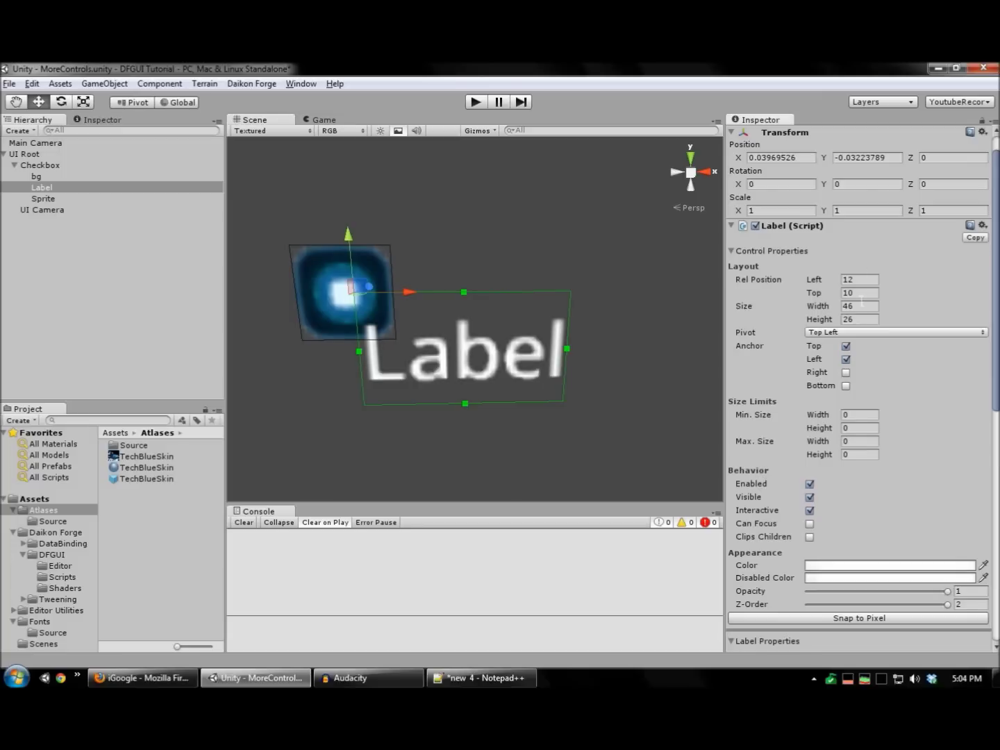
type("0")
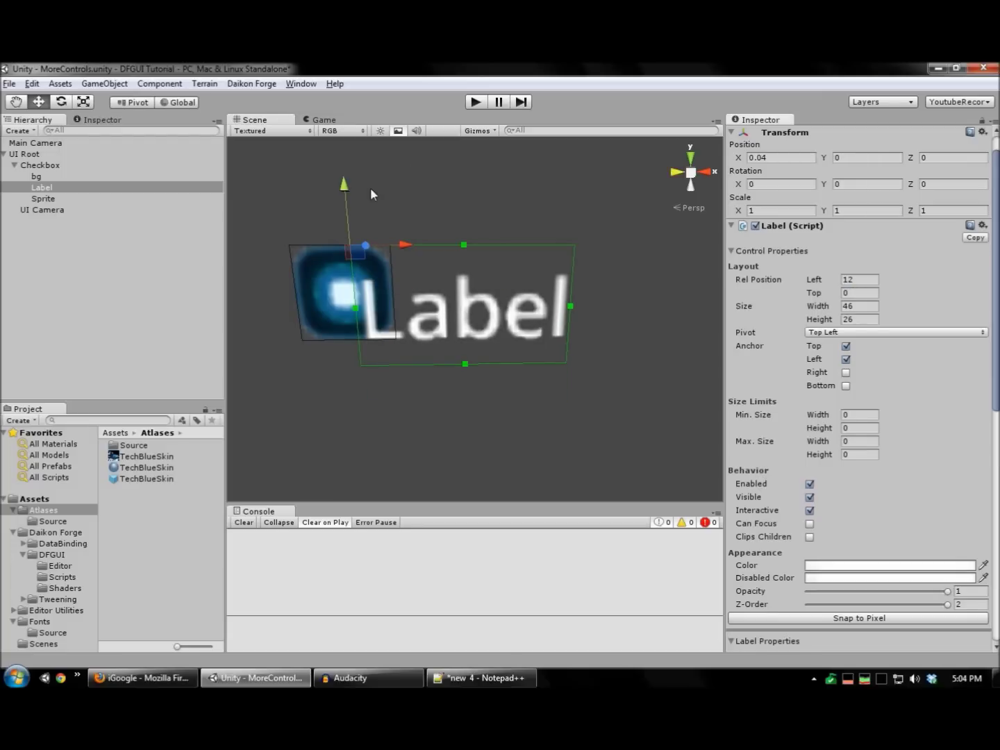
left_click_drag(342, 184, 343, 176)
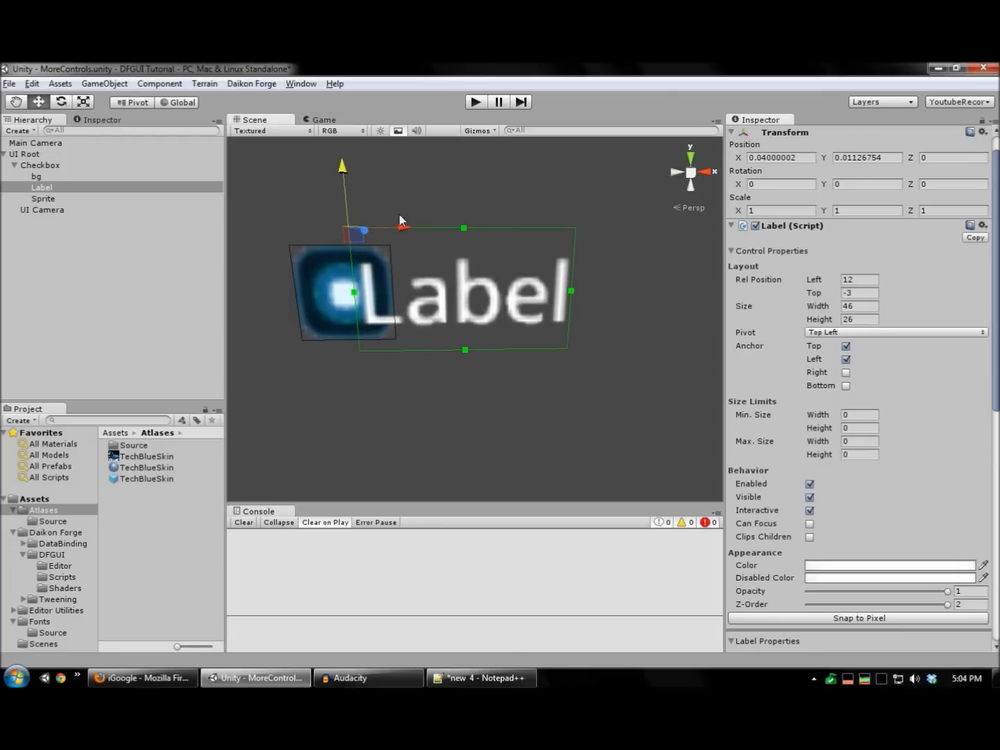
left_click_drag(400, 221, 443, 228)
Widen the Label to 200 so the whole word shows.
scroll(626, 270, "down", 5)
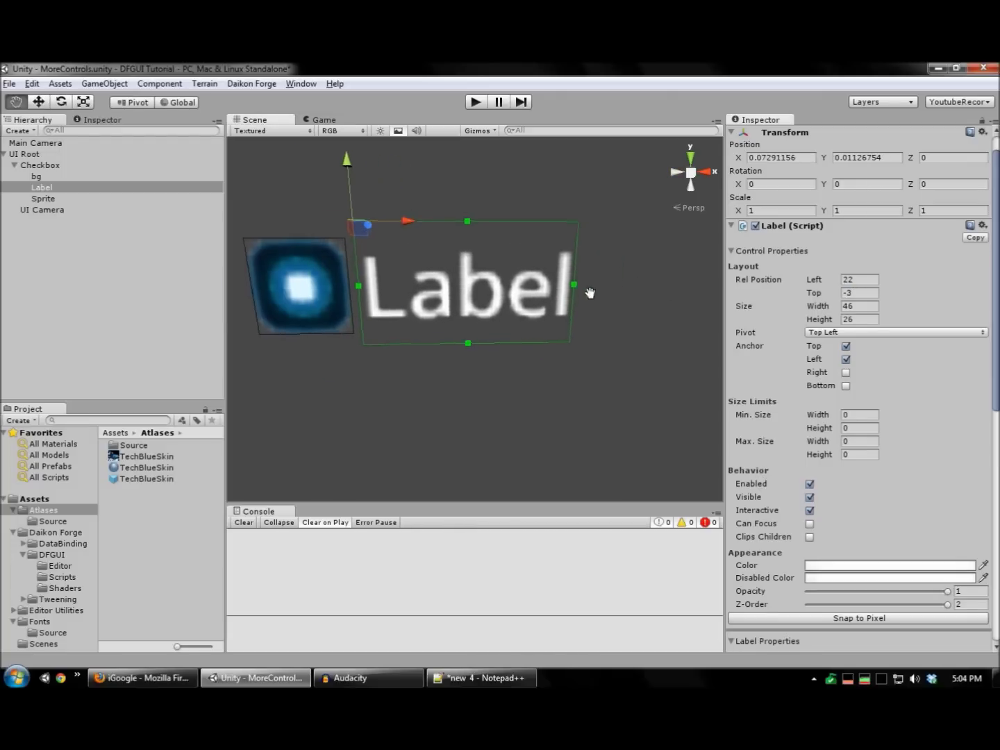
left_click(866, 307)
type("20")
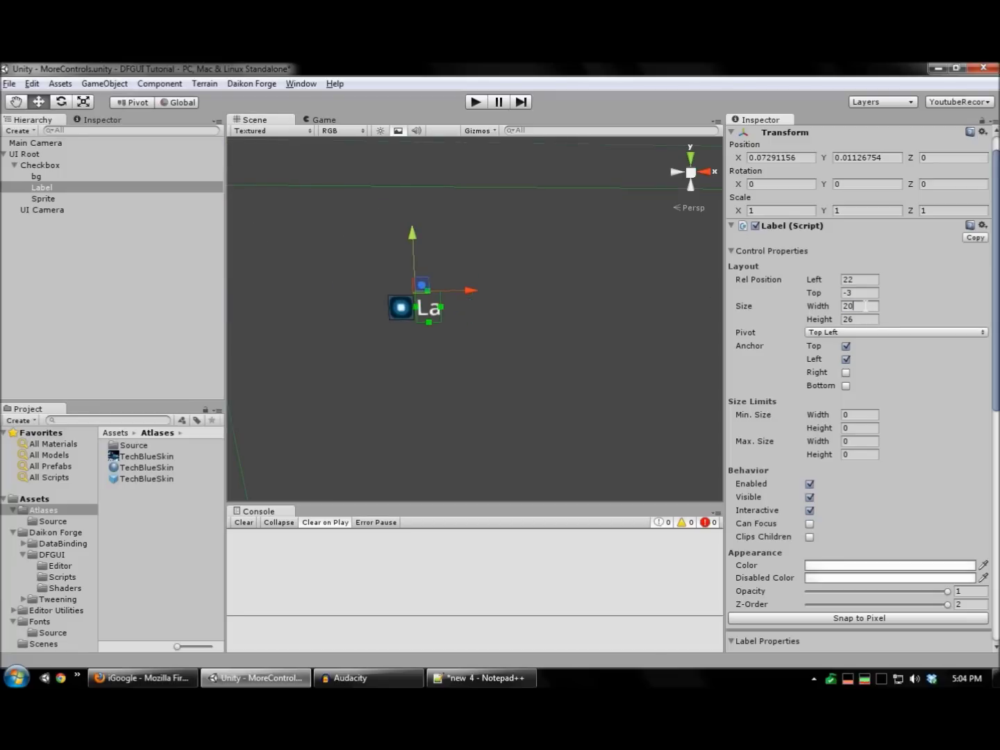
type("0")
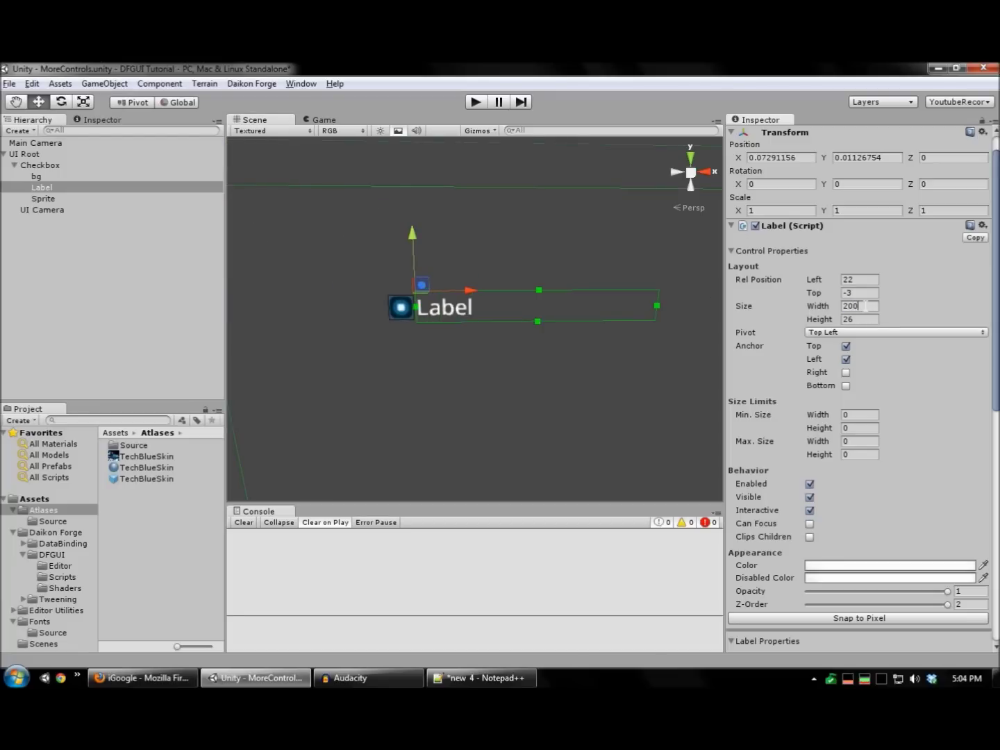
left_click(70, 168)
scroll(424, 318, "up", 2)
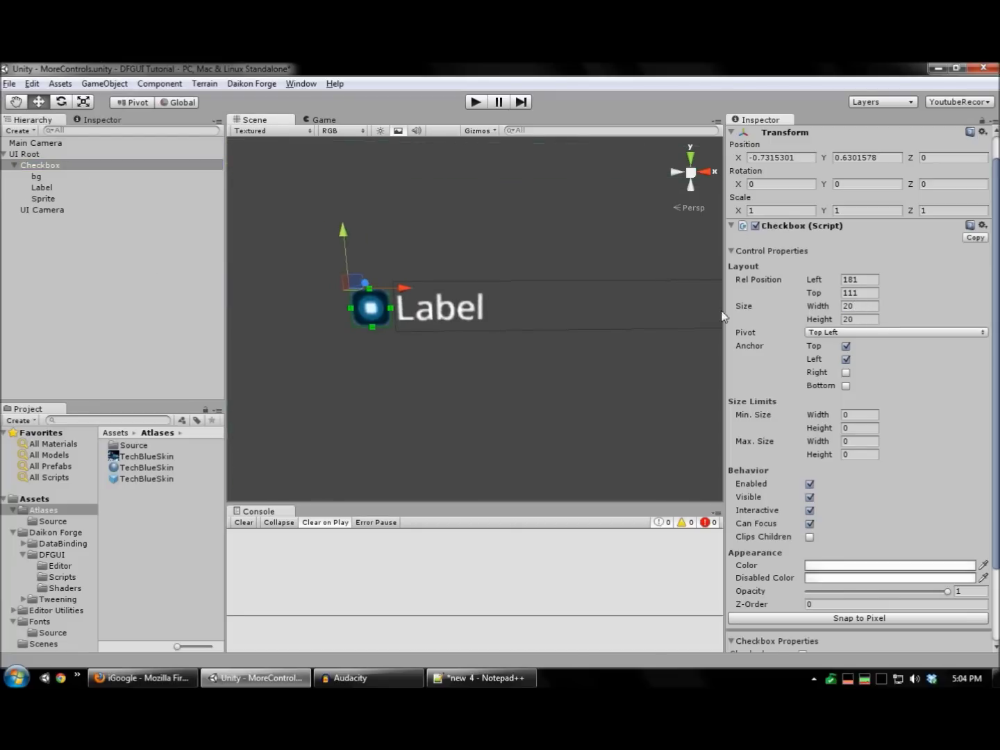
scroll(866, 297, "down", 3)
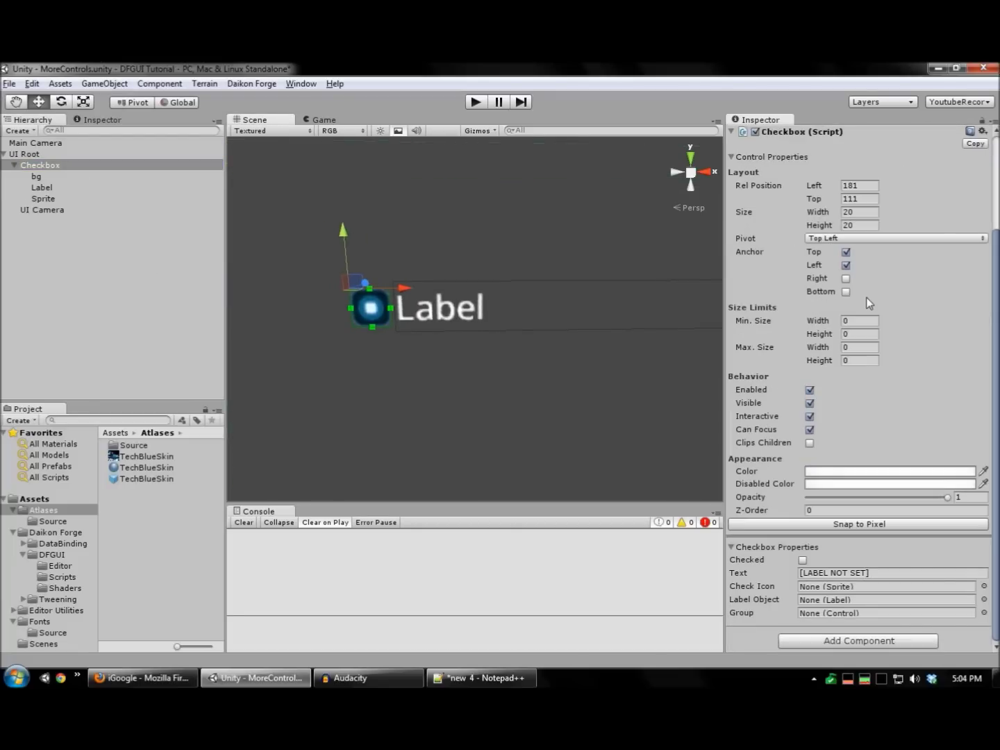
Rename the Checkbox's Sprite child to checkmark.
left_click(43, 197)
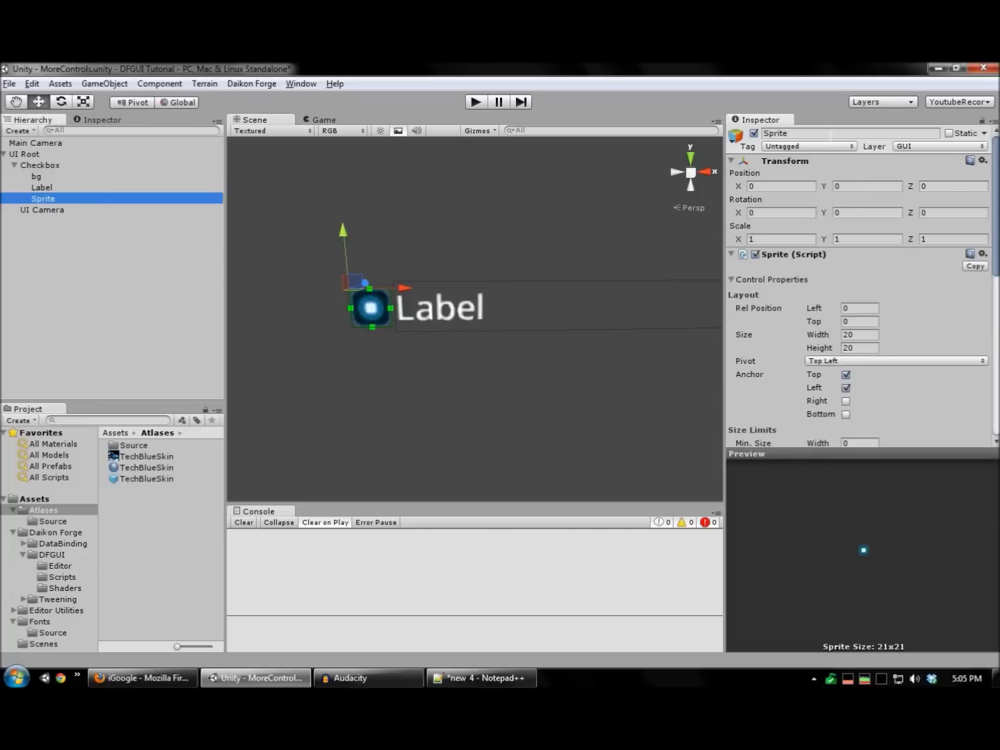
left_click(831, 133)
type("checkmark")
key("Return")
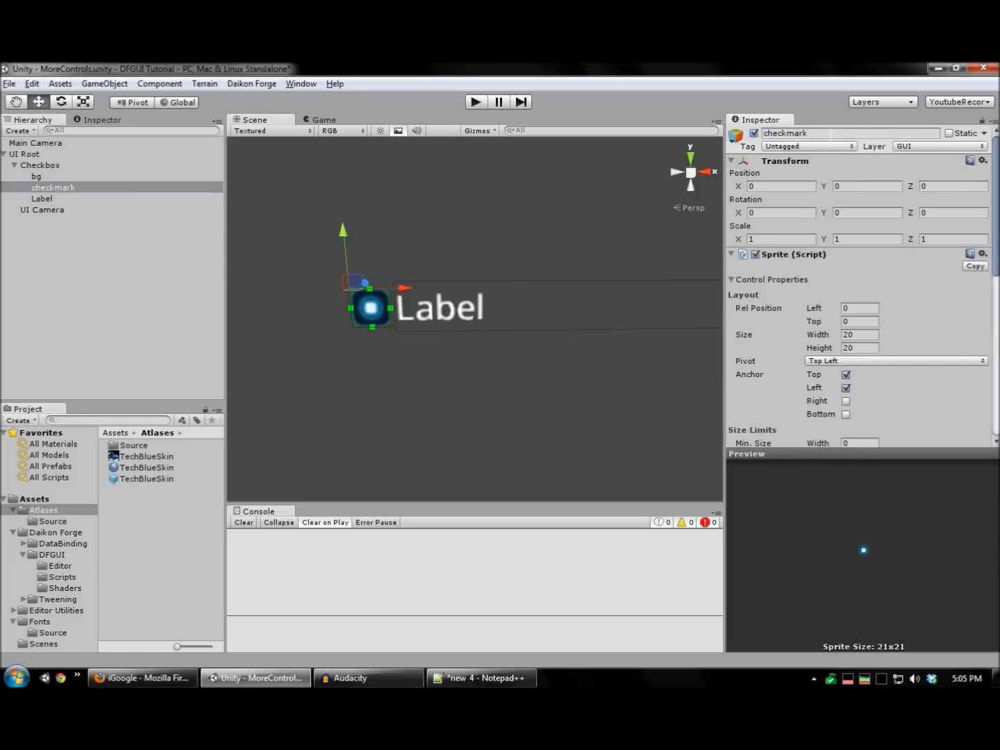
Link checkmark as the Checkbox's Check Icon and Label as its Label Object.
left_click(49, 166)
scroll(945, 485, "down", 3)
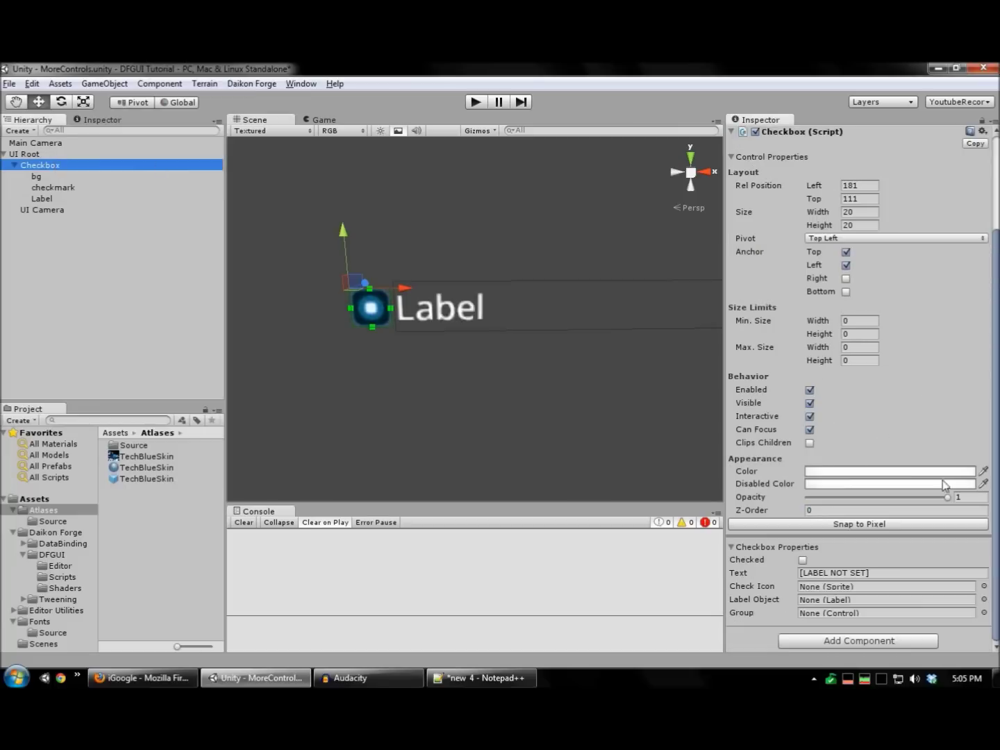
left_click_drag(69, 190, 819, 597)
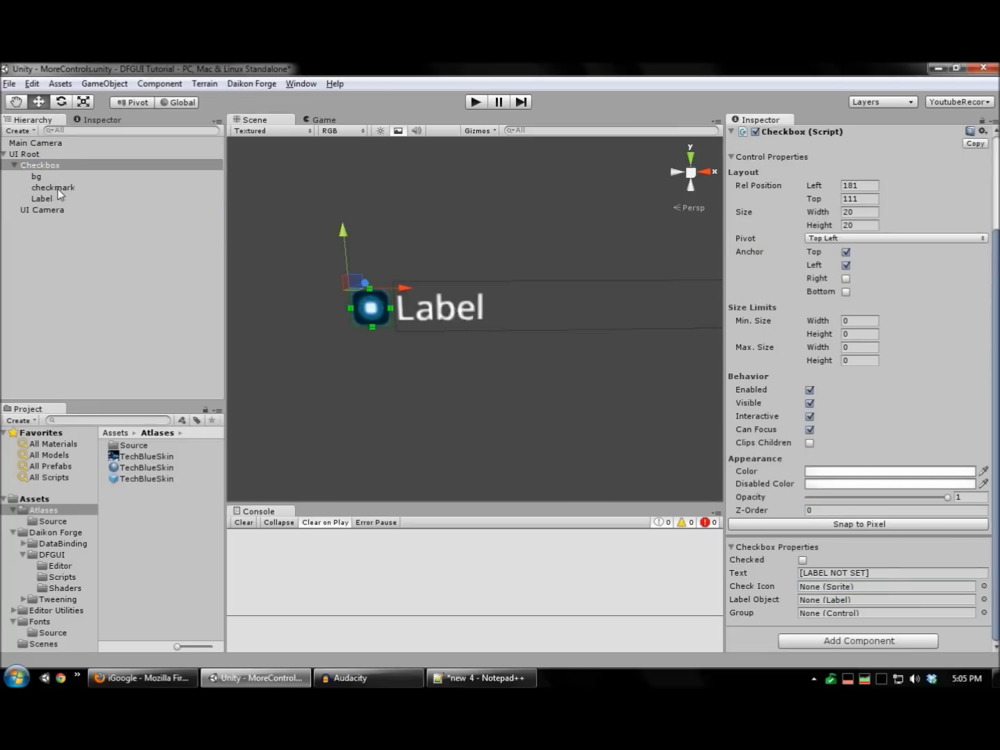
left_click_drag(59, 190, 874, 588)
left_click_drag(45, 199, 811, 602)
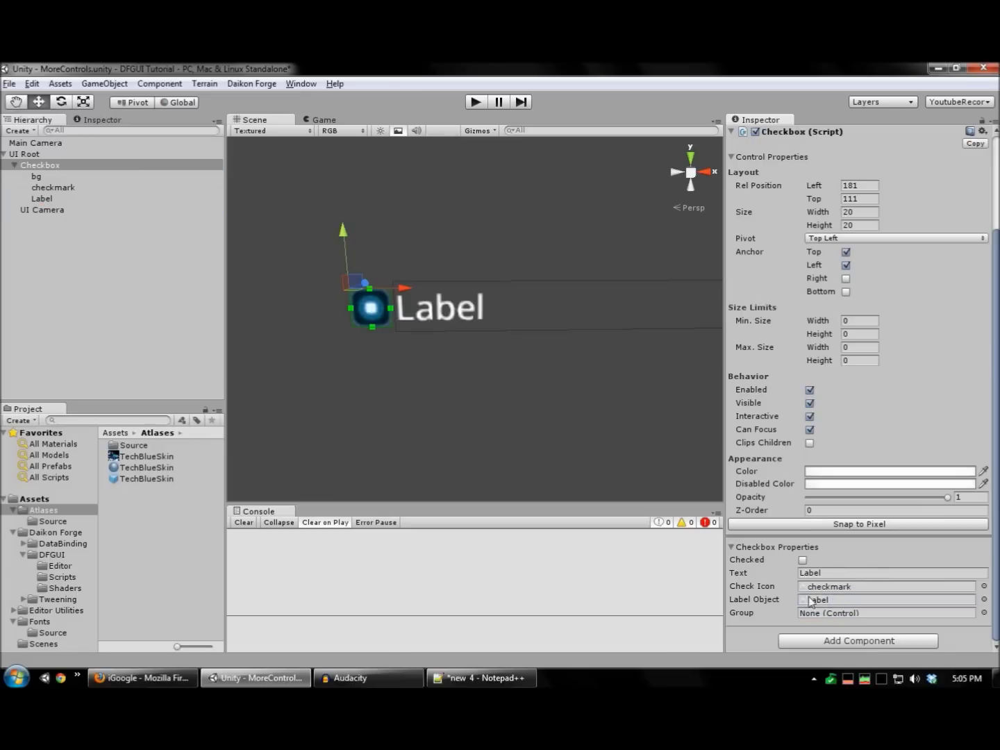
Set the Checkbox text to 'Checkbox' and move it to the frame's top-left.
left_click(861, 572)
type("Checkbox")
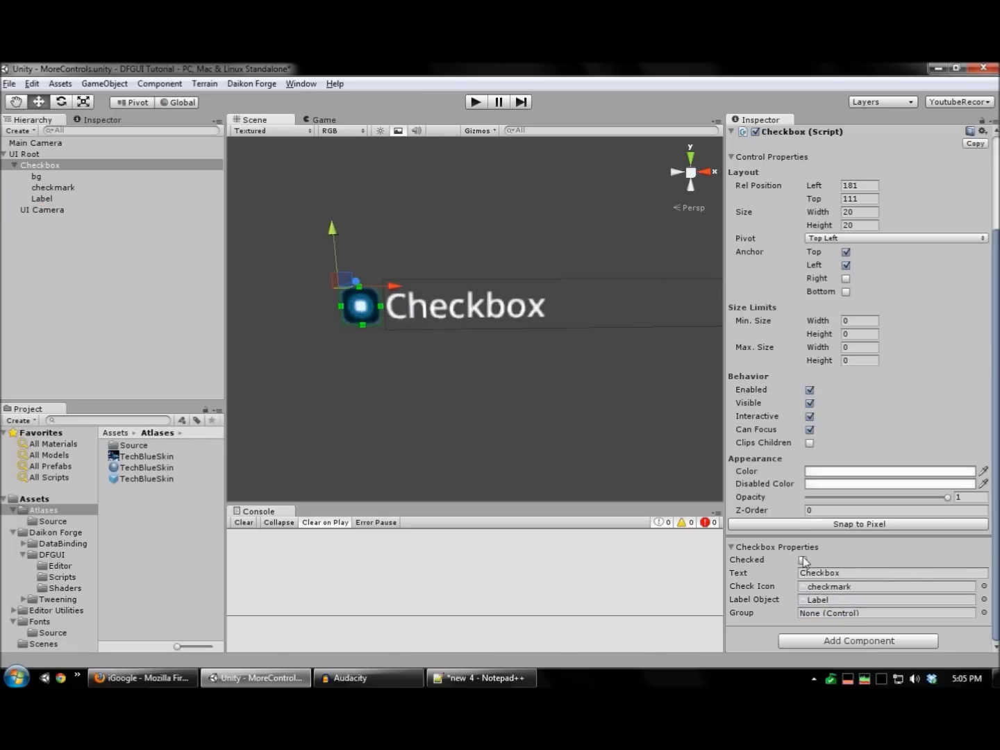
key("Return")
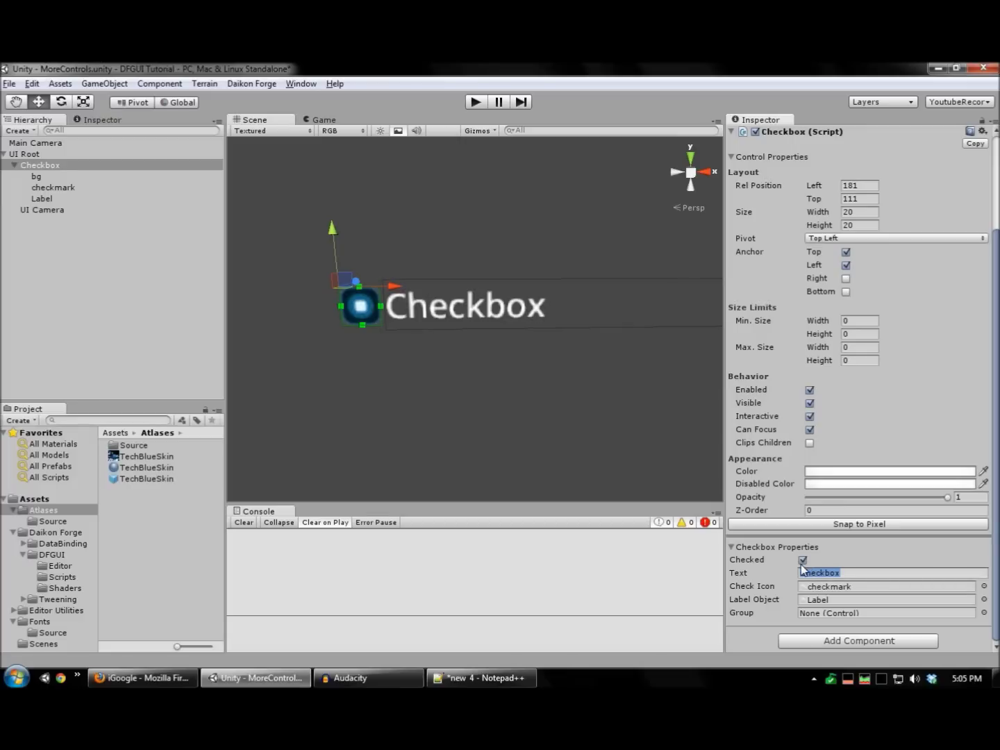
scroll(417, 357, "down", 5)
scroll(413, 292, "up", 3)
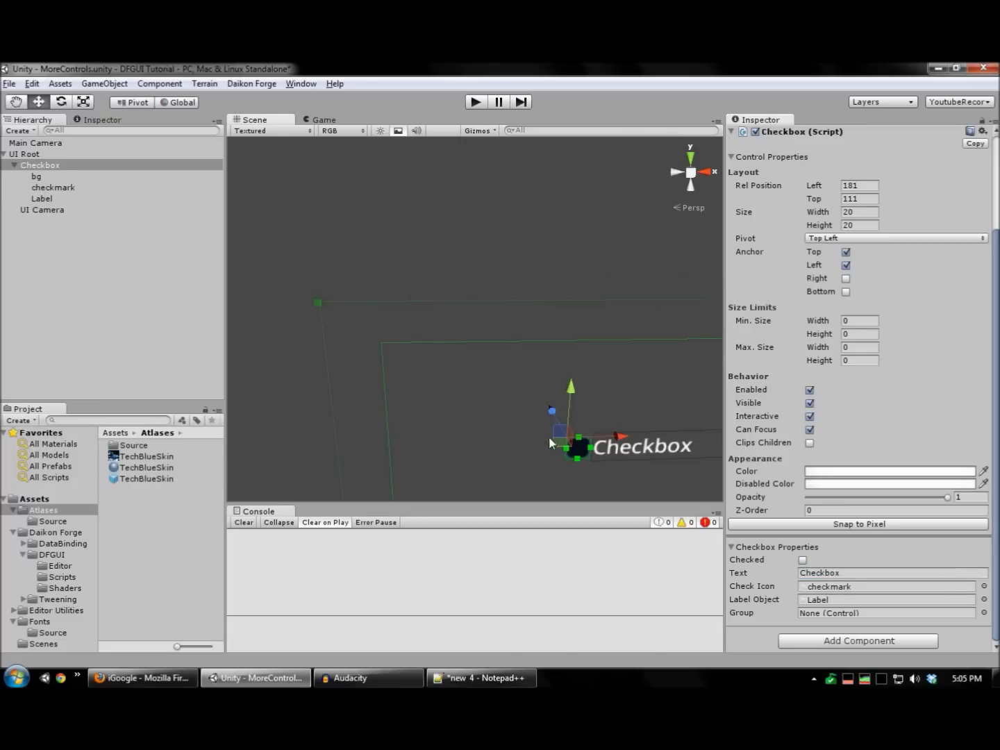
left_click_drag(549, 437, 375, 350)
left_click(475, 234)
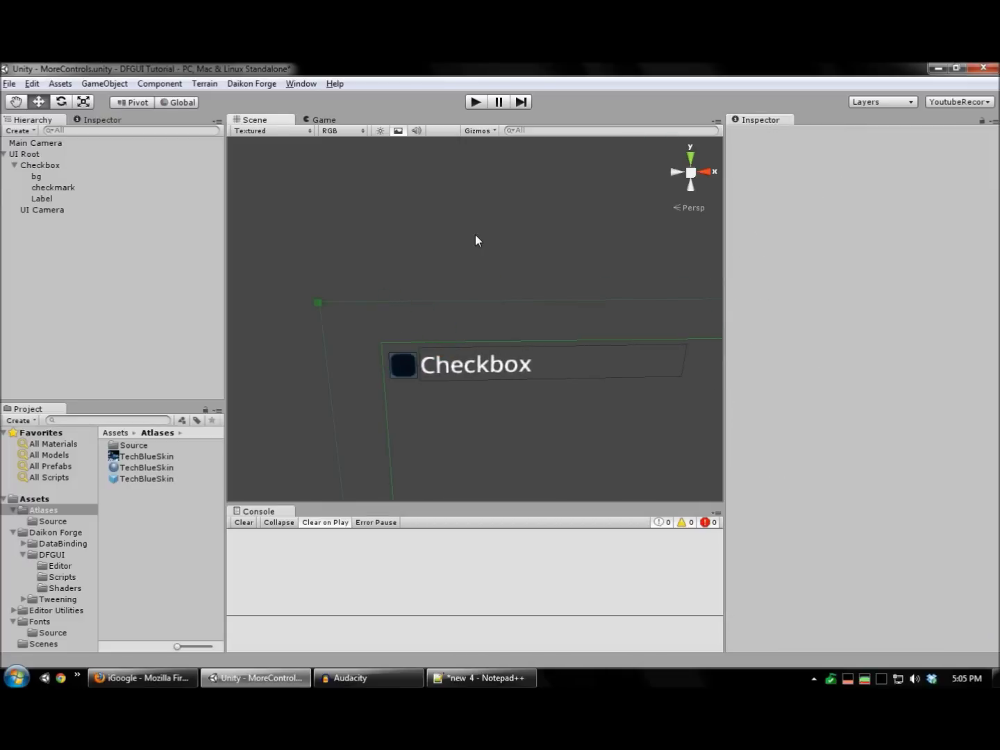
left_click(484, 105)
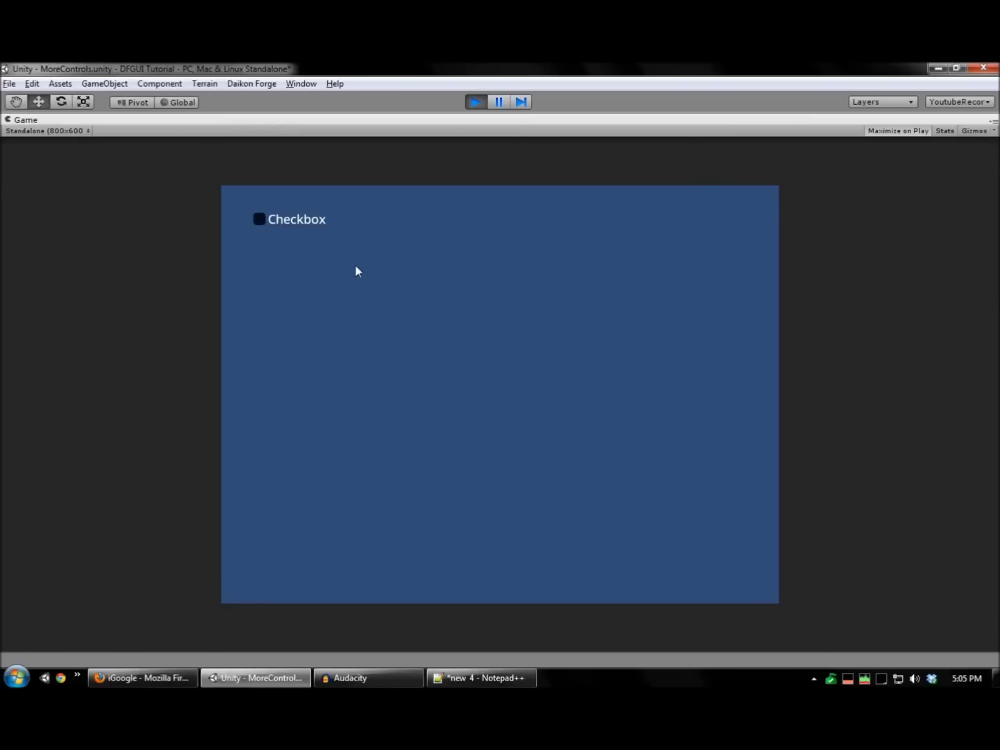
left_click(477, 108)
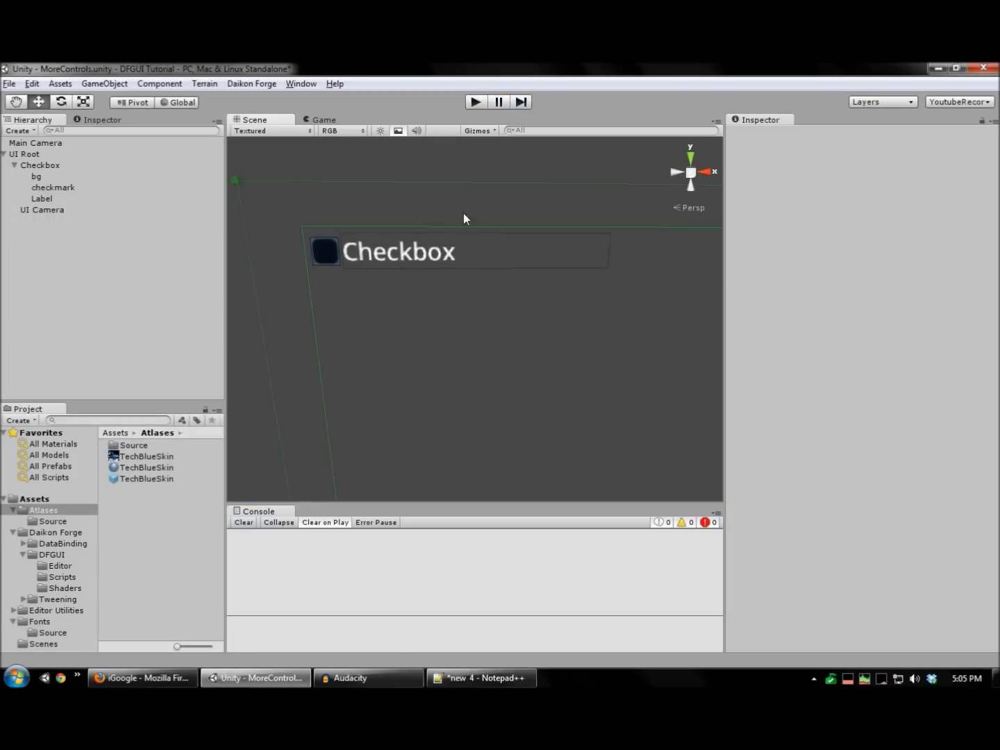
left_click(14, 166)
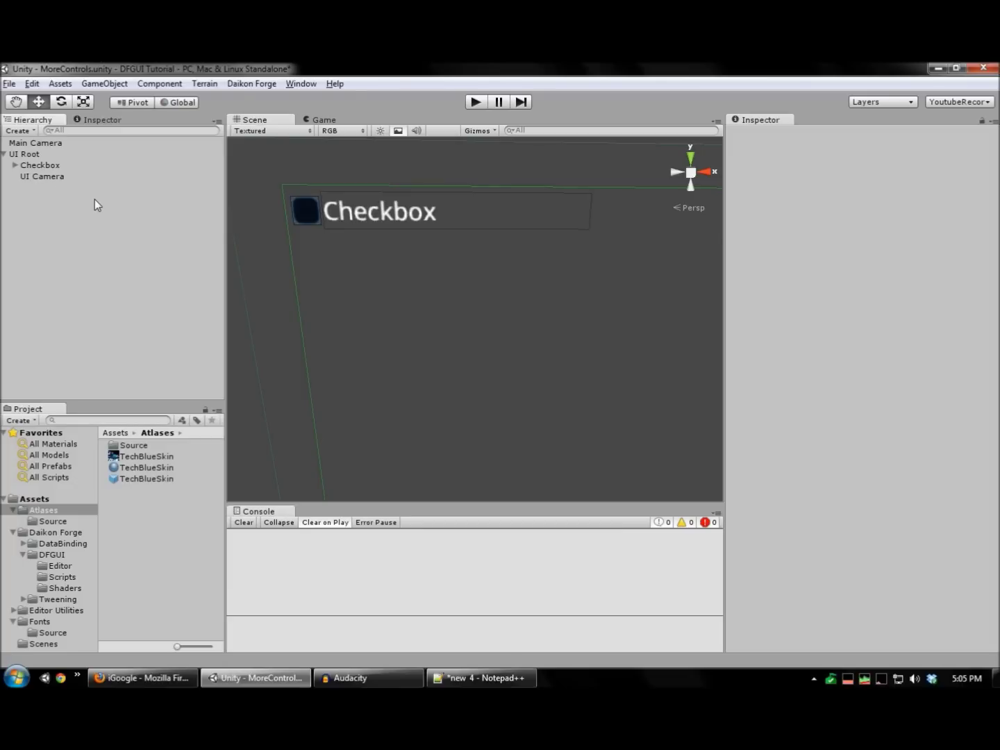
Frame UI Root with F and add a Textbox control below the checkbox.
middle_click_drag(460, 321, 452, 260)
left_click(453, 260)
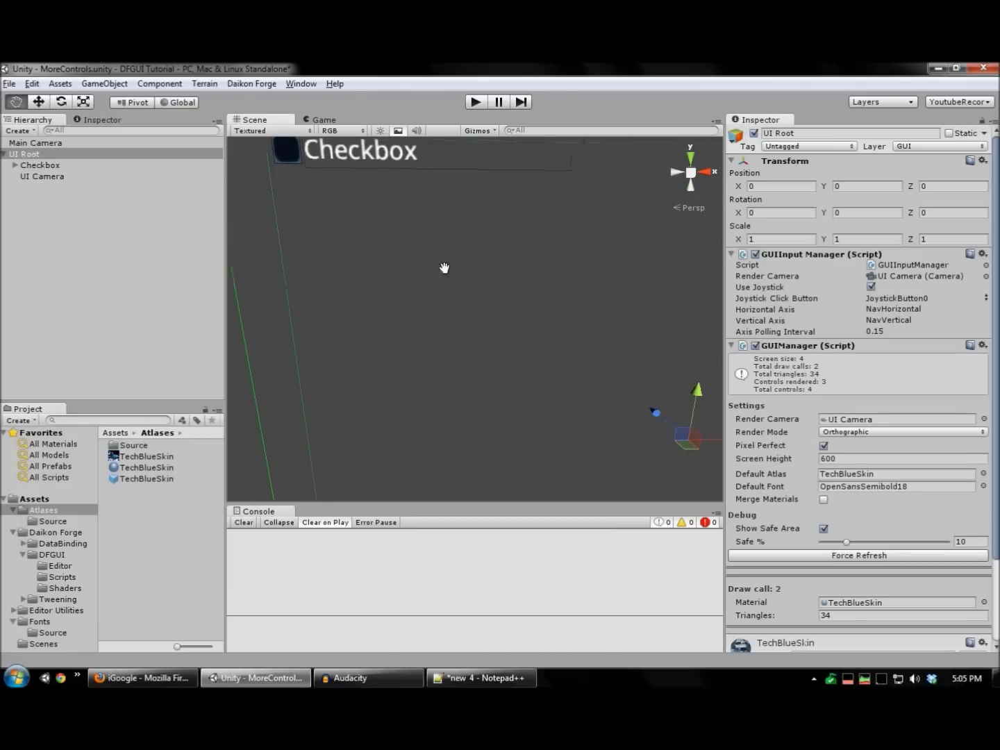
key("f")
right_click(346, 236)
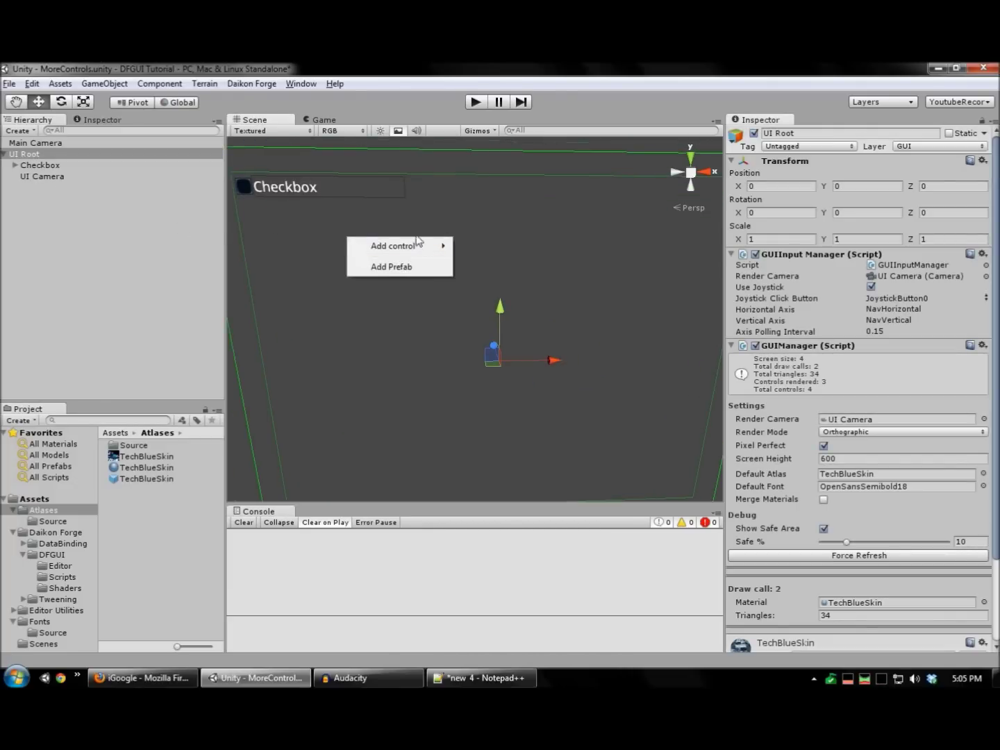
mouse_move(391, 246)
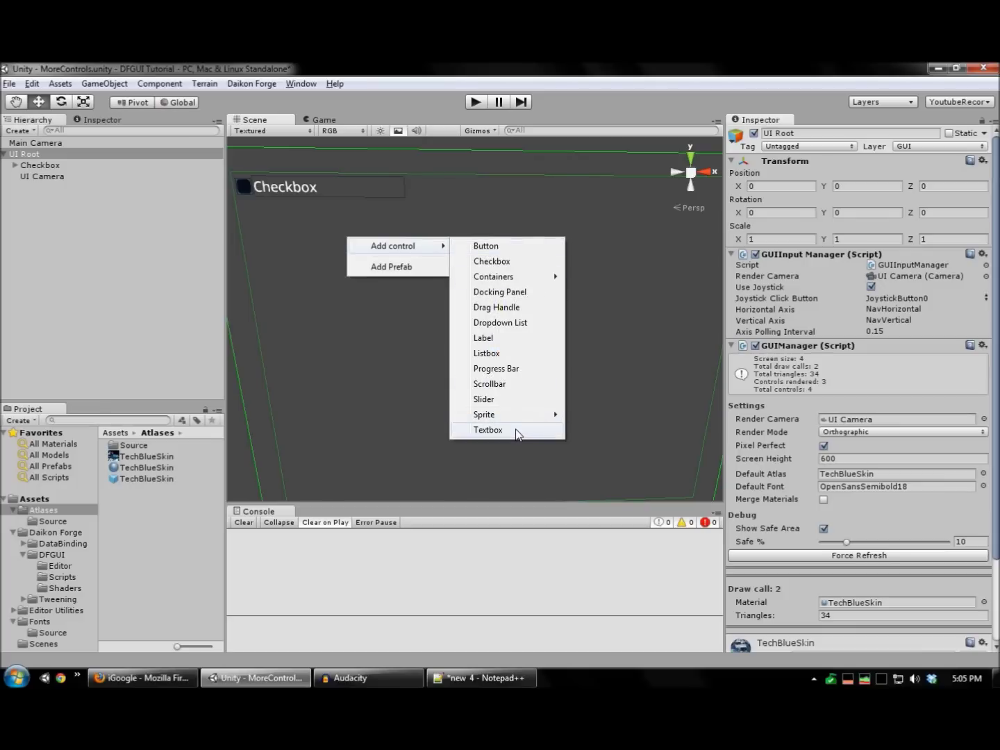
left_click(488, 430)
middle_click_drag(377, 332, 485, 372)
scroll(942, 353, "down", 3)
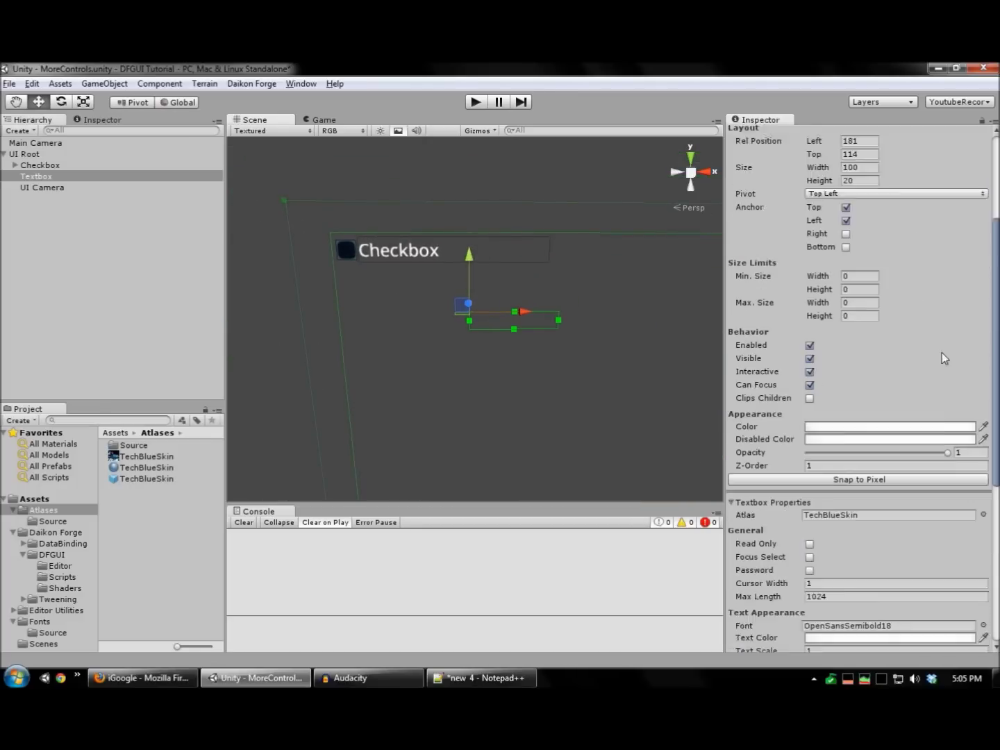
scroll(941, 354, "down", 3)
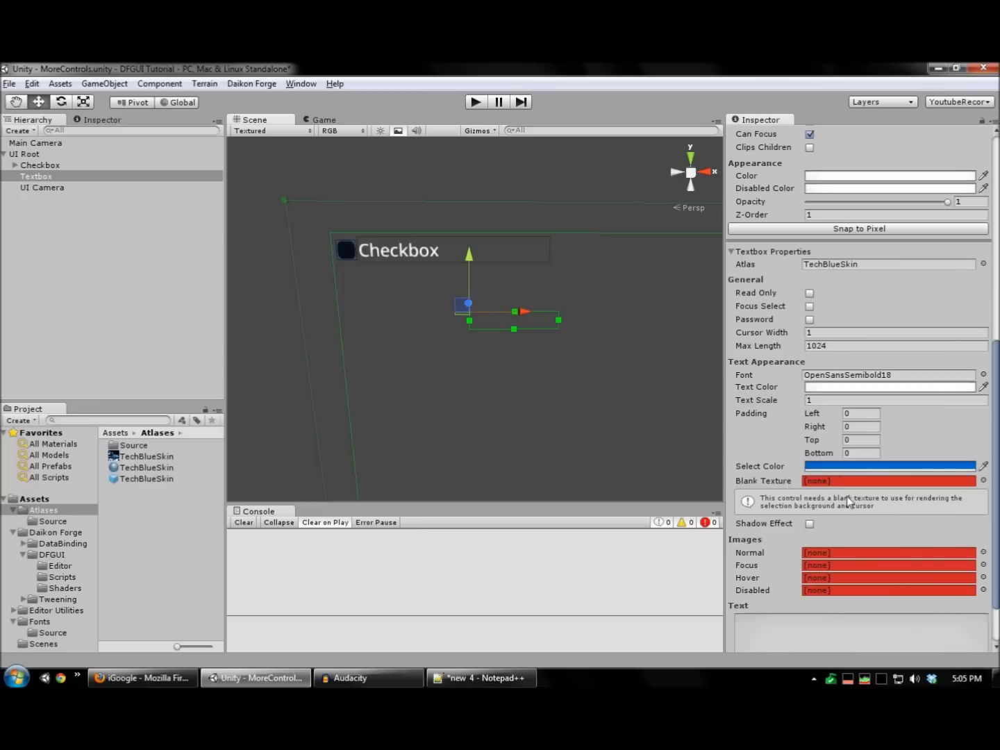
left_click(984, 480)
Use BLANK_TEXTURE as the textbox's blank texture.
scroll(378, 292, "down", 1)
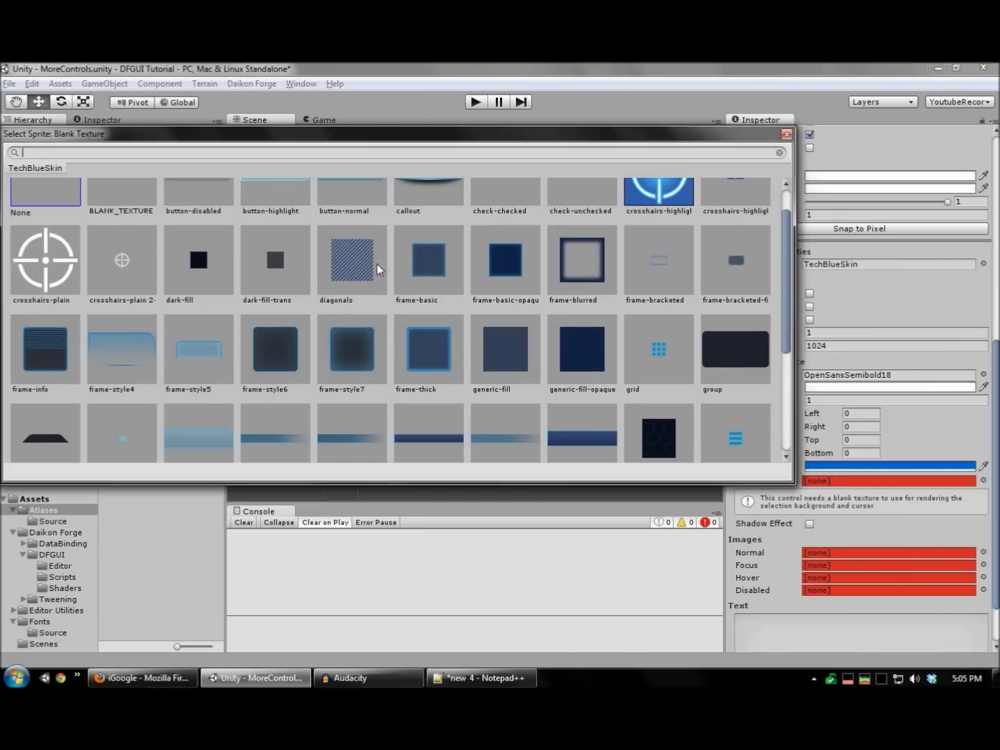
scroll(378, 292, "up", 1)
double_click(127, 229)
middle_click_drag(290, 275, 438, 355)
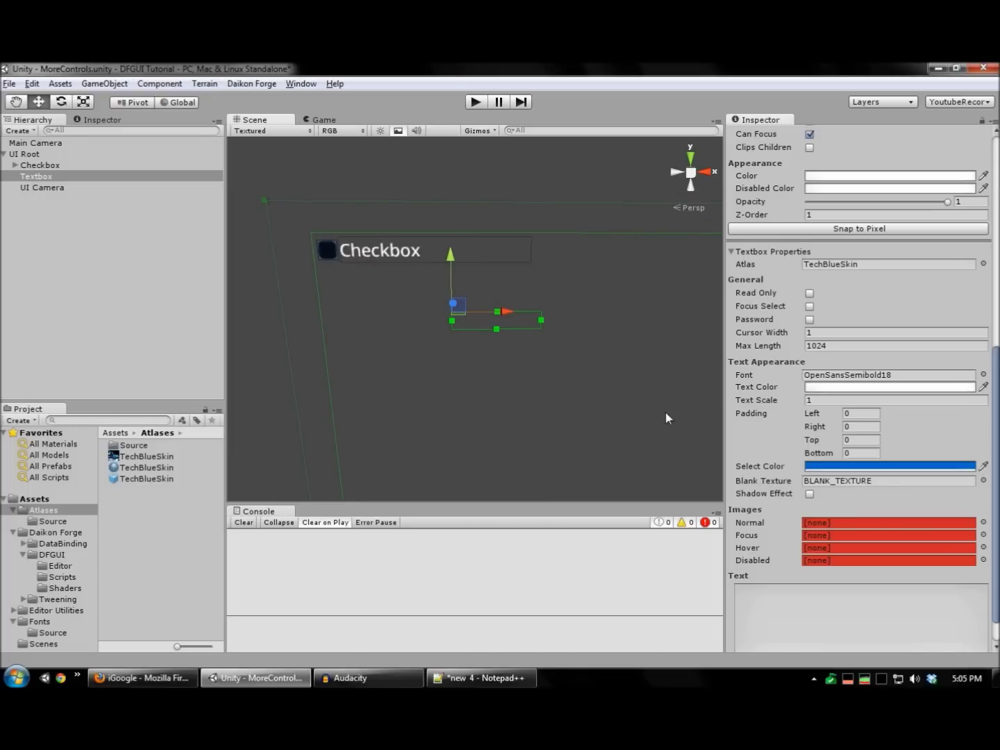
scroll(777, 490, "down", 2)
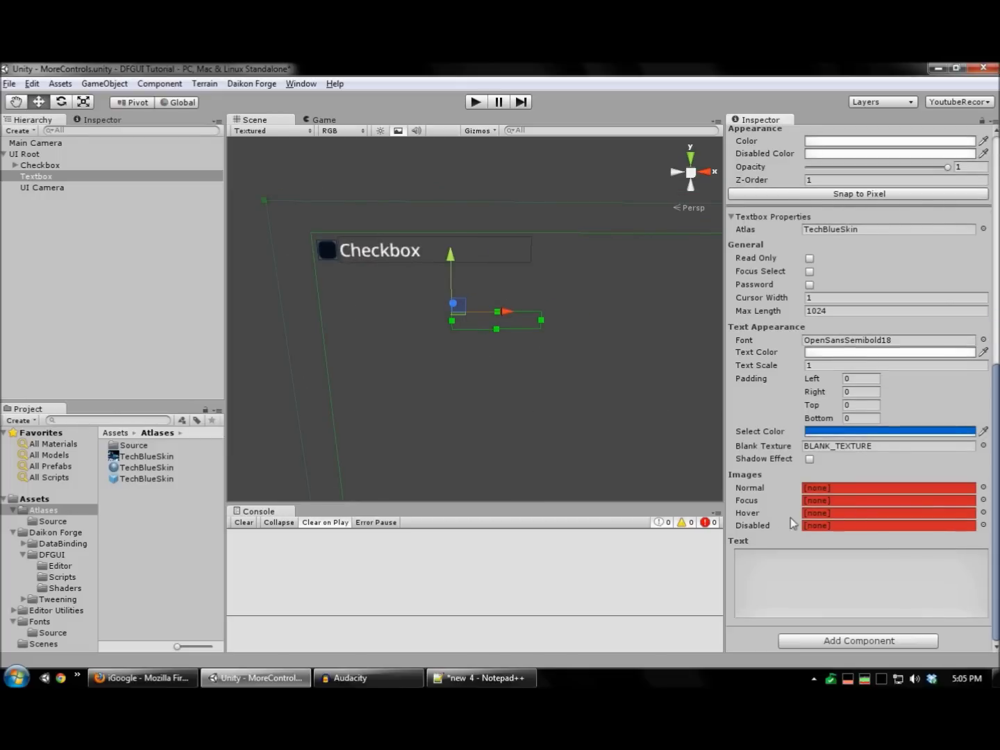
Set the textbox's Normal and Focus images to textbox-normal.
left_click(983, 488)
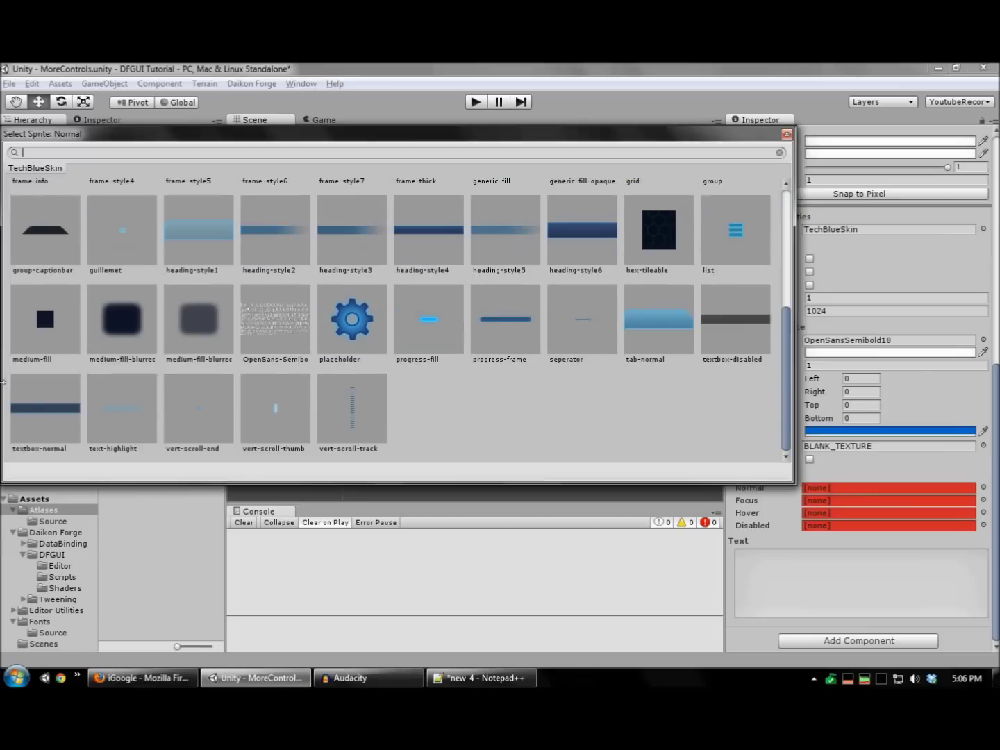
double_click(46, 409)
left_click(984, 500)
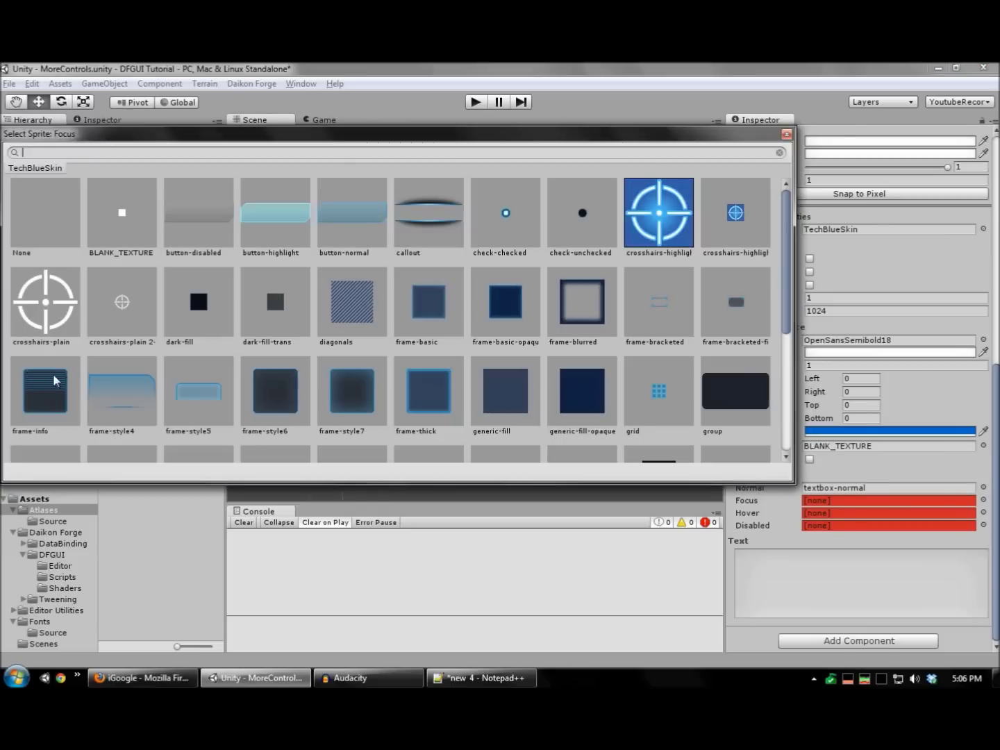
scroll(56, 380, "down", 5)
double_click(52, 435)
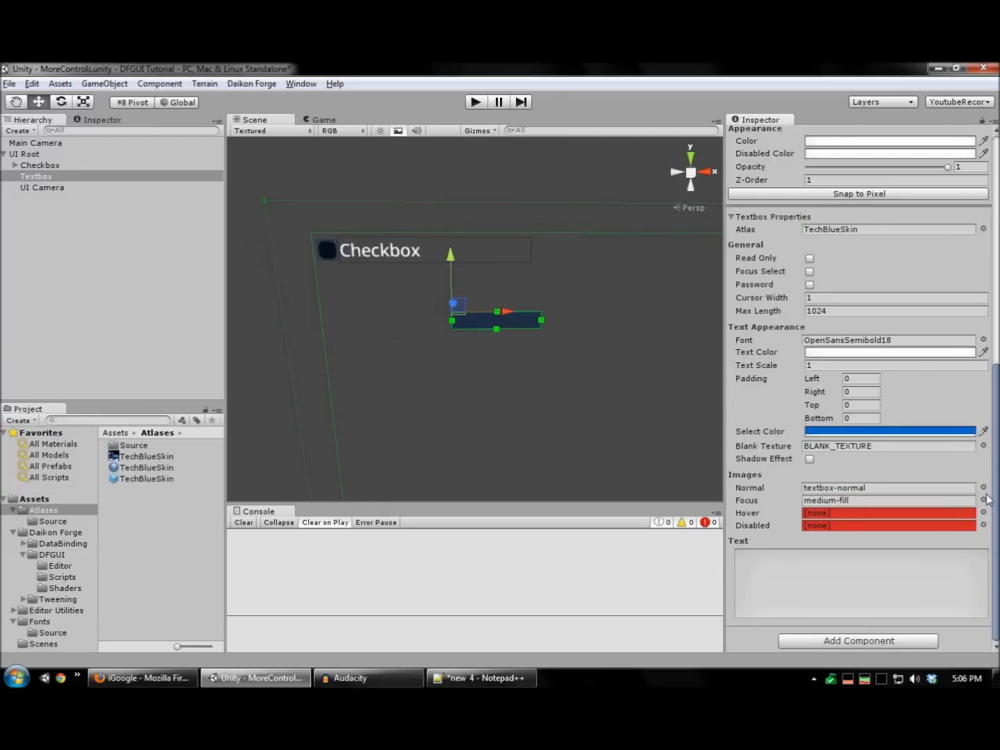
left_click(984, 500)
scroll(157, 316, "down", 5)
double_click(46, 414)
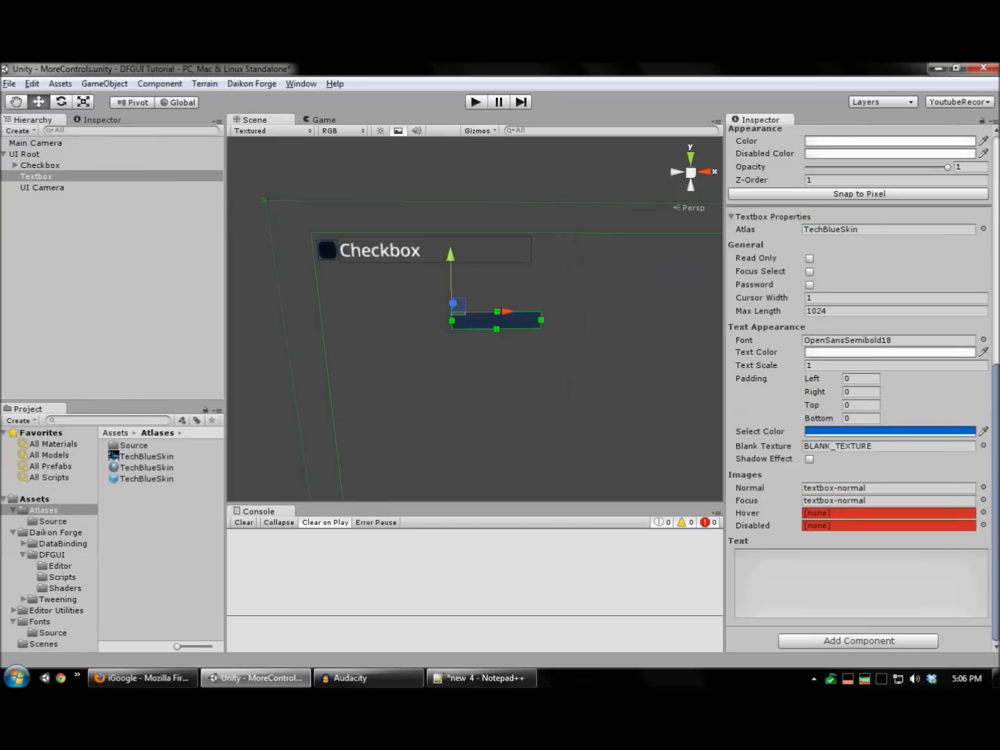
Set the Hover image to textbox-normal and the Disabled image to textbox-disabled.
left_click(983, 513)
double_click(13, 416)
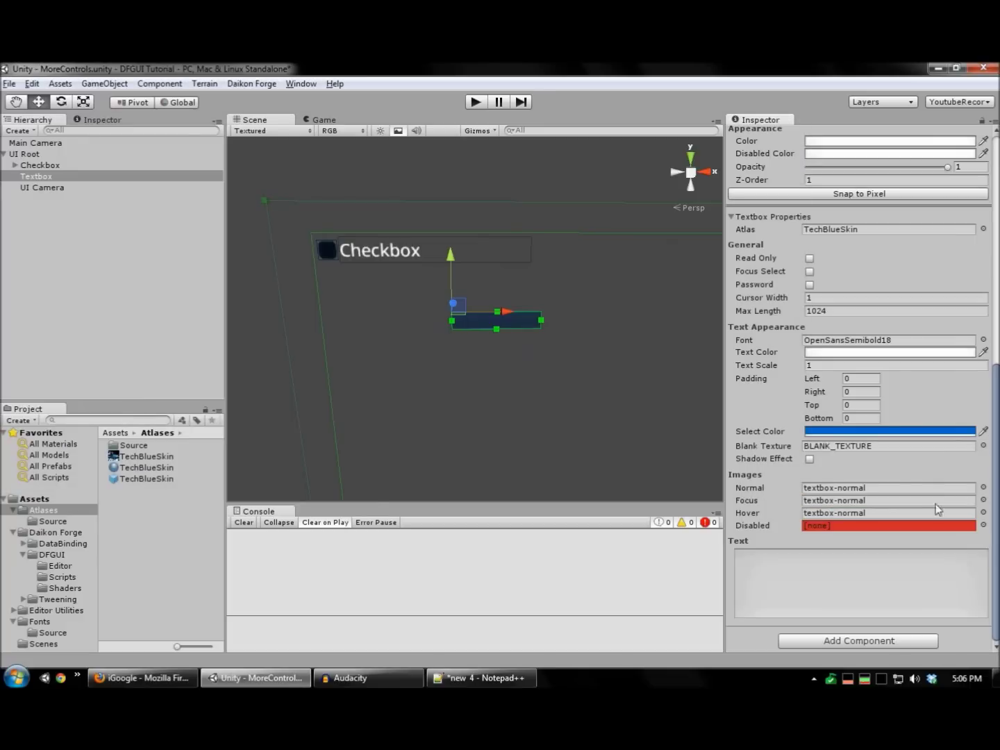
left_click(984, 525)
scroll(447, 313, "down", 5)
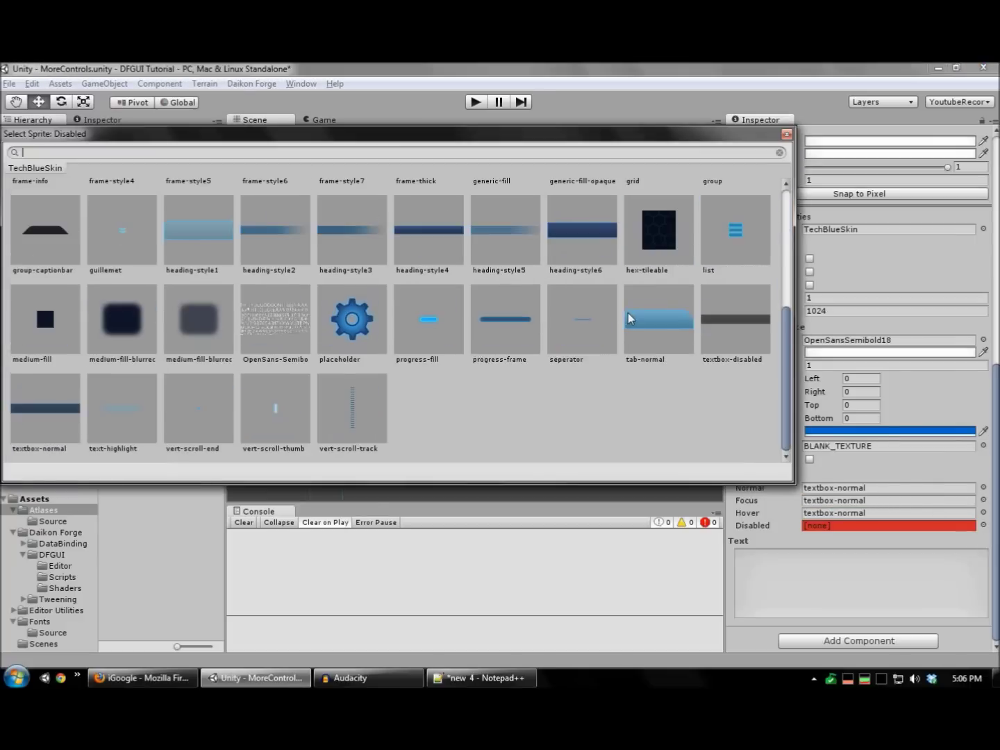
double_click(759, 322)
middle_click_drag(594, 343, 498, 324)
scroll(615, 361, "up", 3)
middle_click_drag(616, 362, 421, 342)
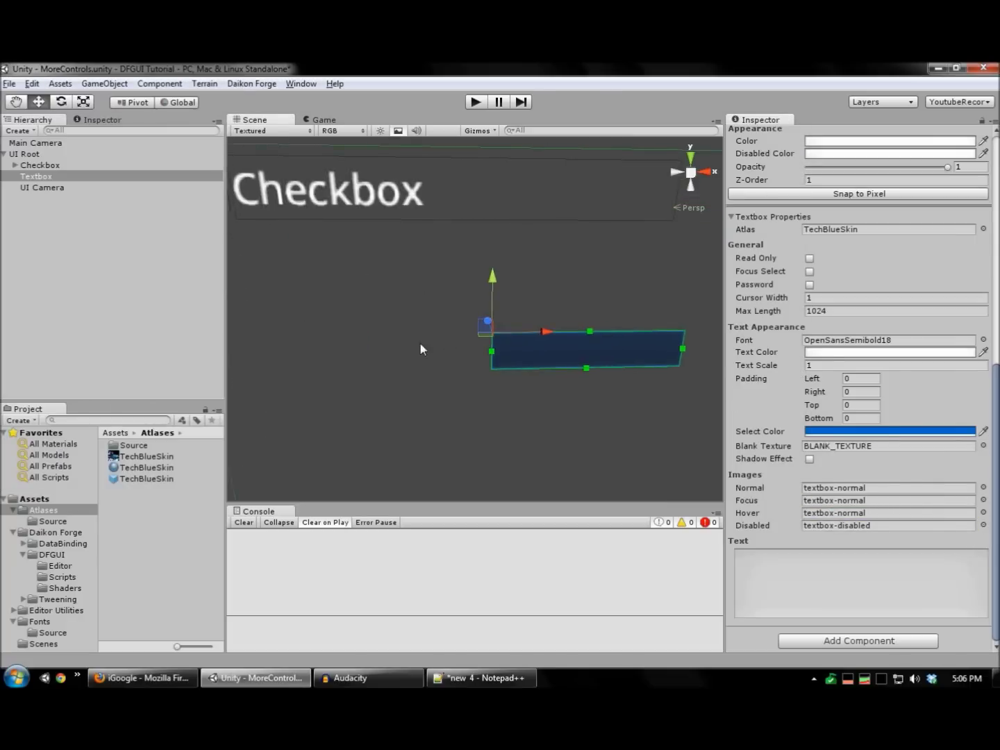
scroll(536, 328, "down", 3)
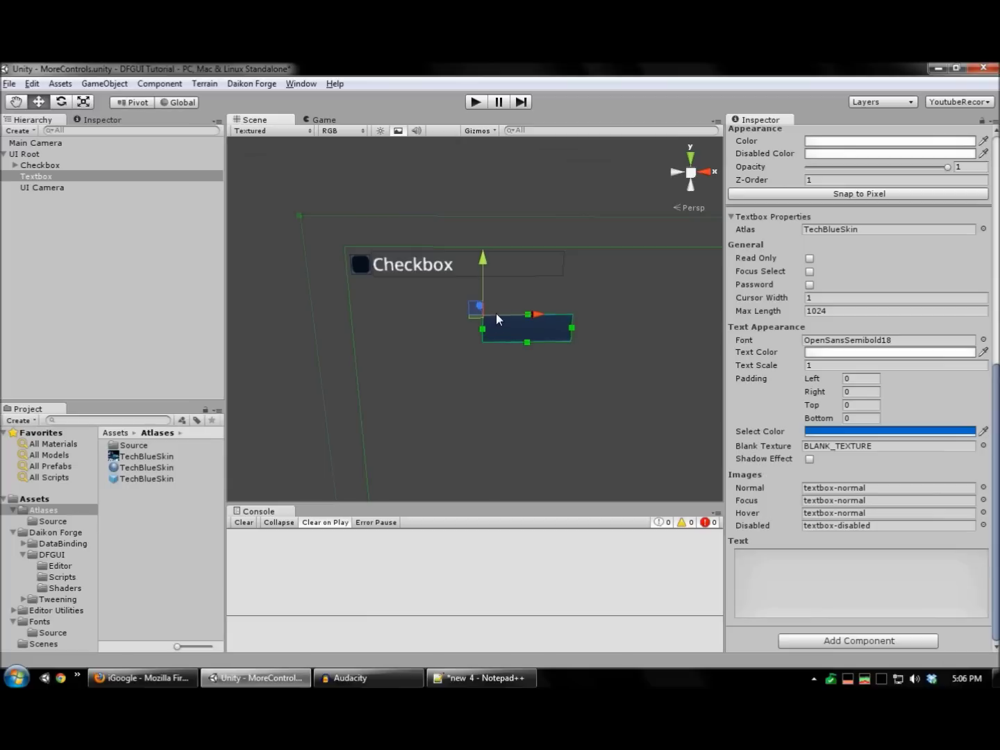
Move the textbox just below the Checkbox, making it wider and shorter.
left_click_drag(539, 316, 407, 315)
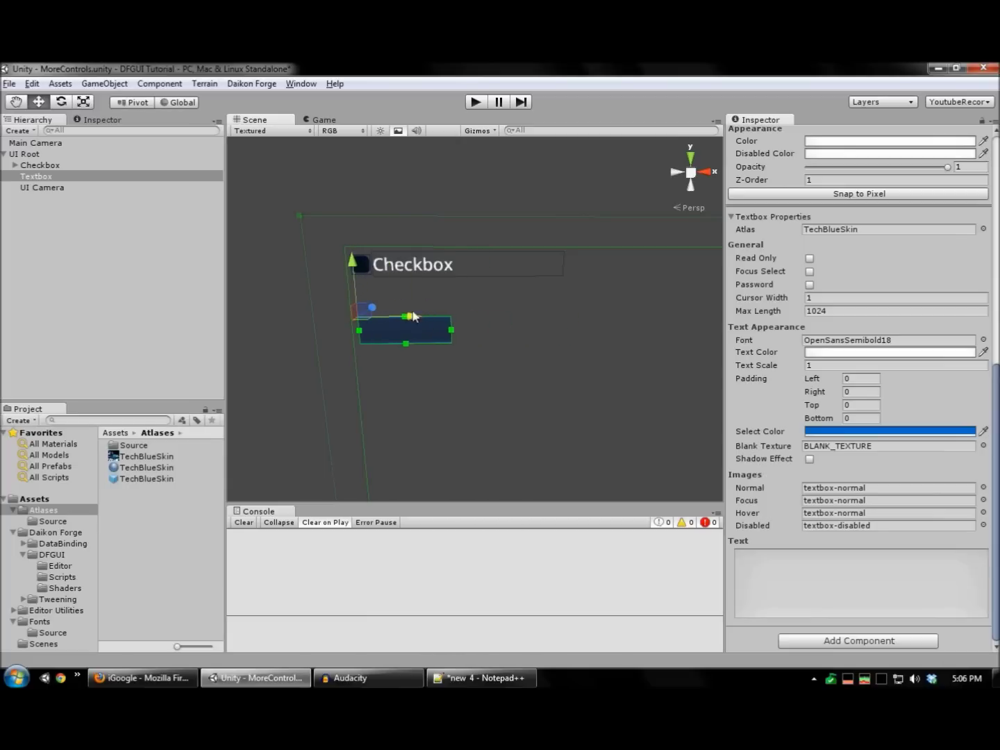
left_click_drag(351, 259, 345, 234)
left_click_drag(452, 304, 563, 296)
left_click_drag(459, 316, 461, 311)
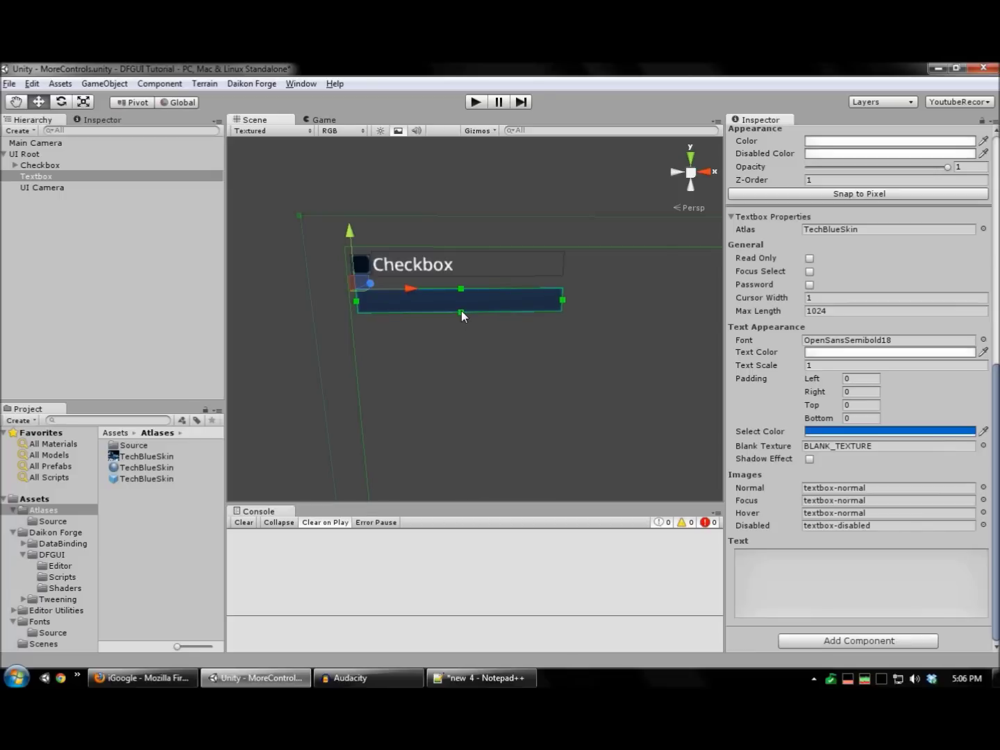
Enter 'Text box testing' as the textbox's text.
left_click(869, 574)
type("Te")
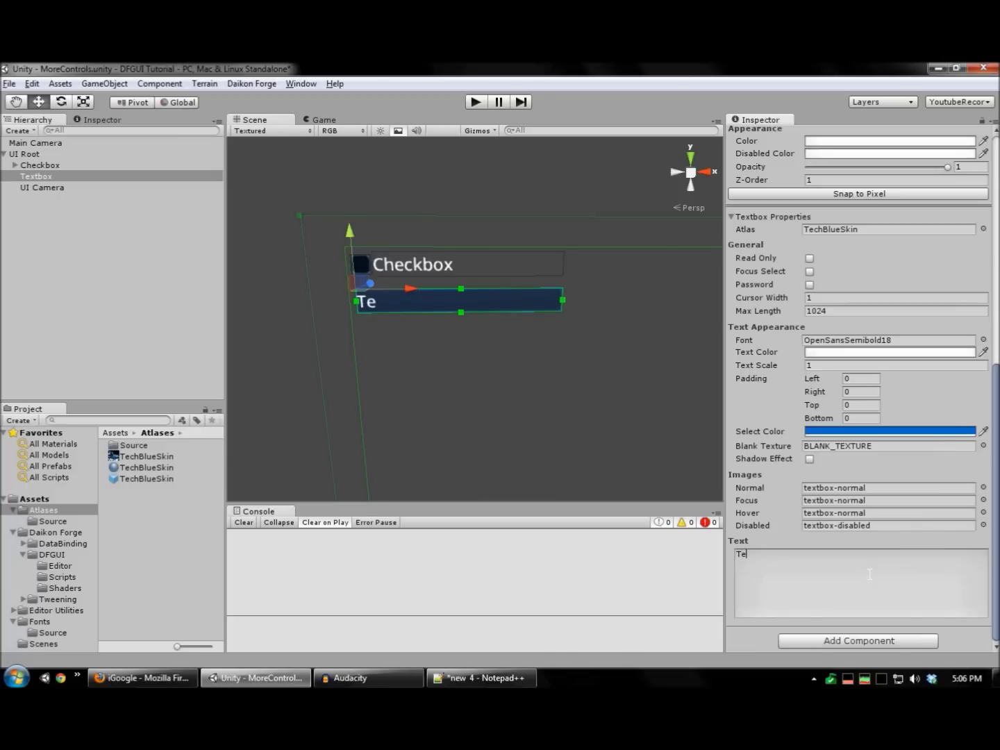
type("xt box tes")
key("BackSpace")
type("xt")
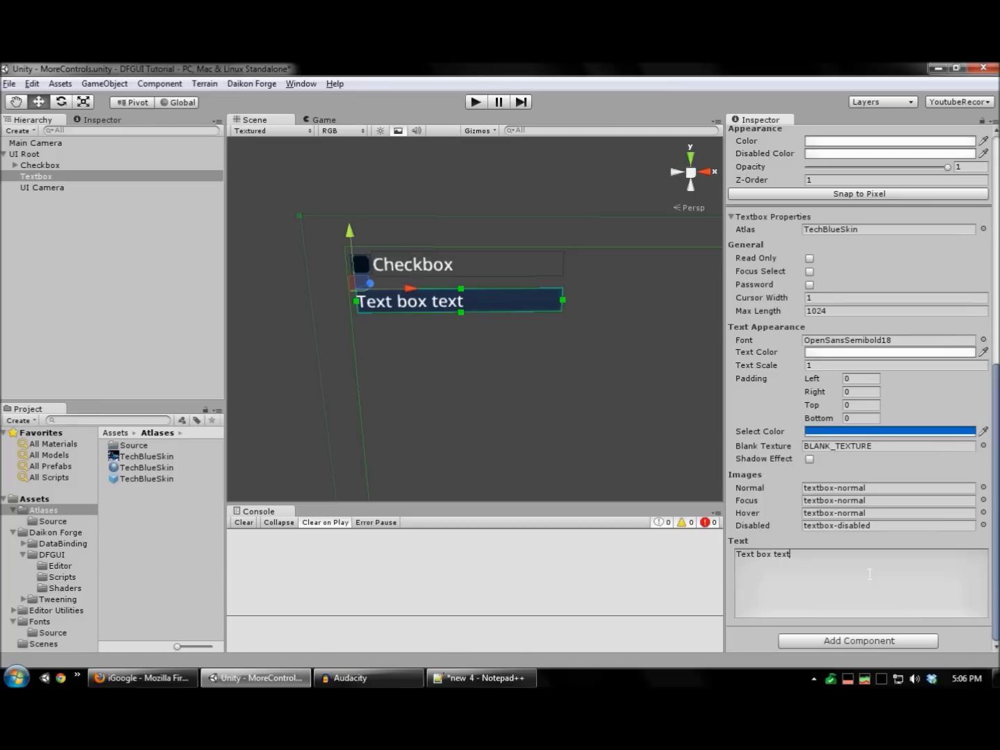
key("BackSpace")
key("BackSpace")
type("ting")
scroll(516, 347, "down", 2)
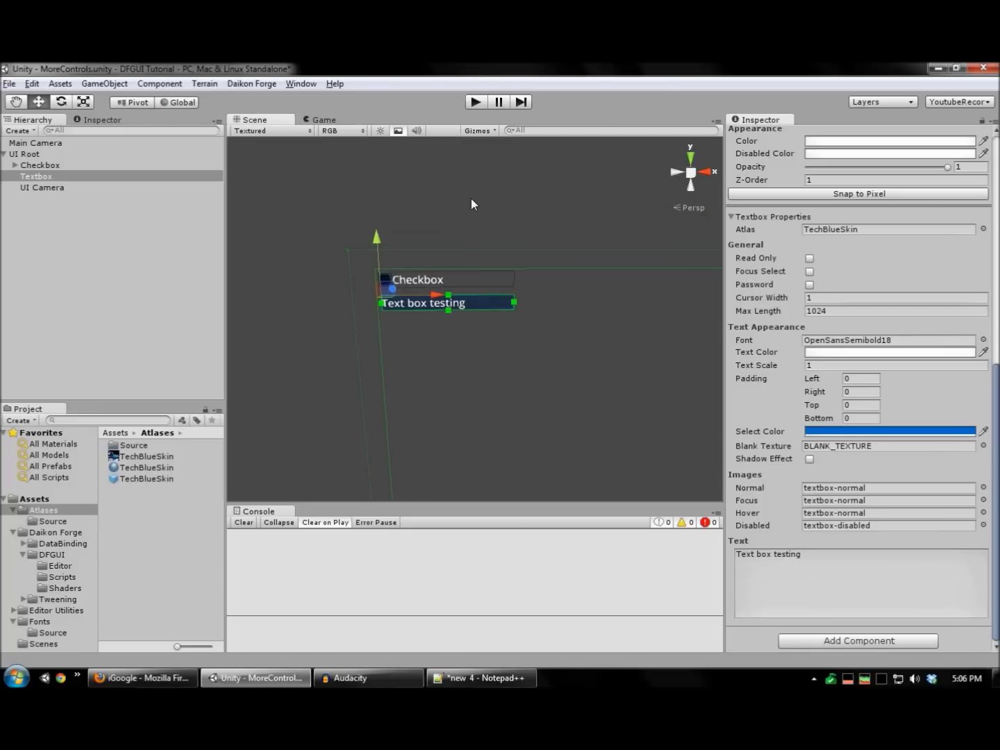
left_click(480, 211)
Run the scene and erase the live textbox's existing text.
left_click(475, 103)
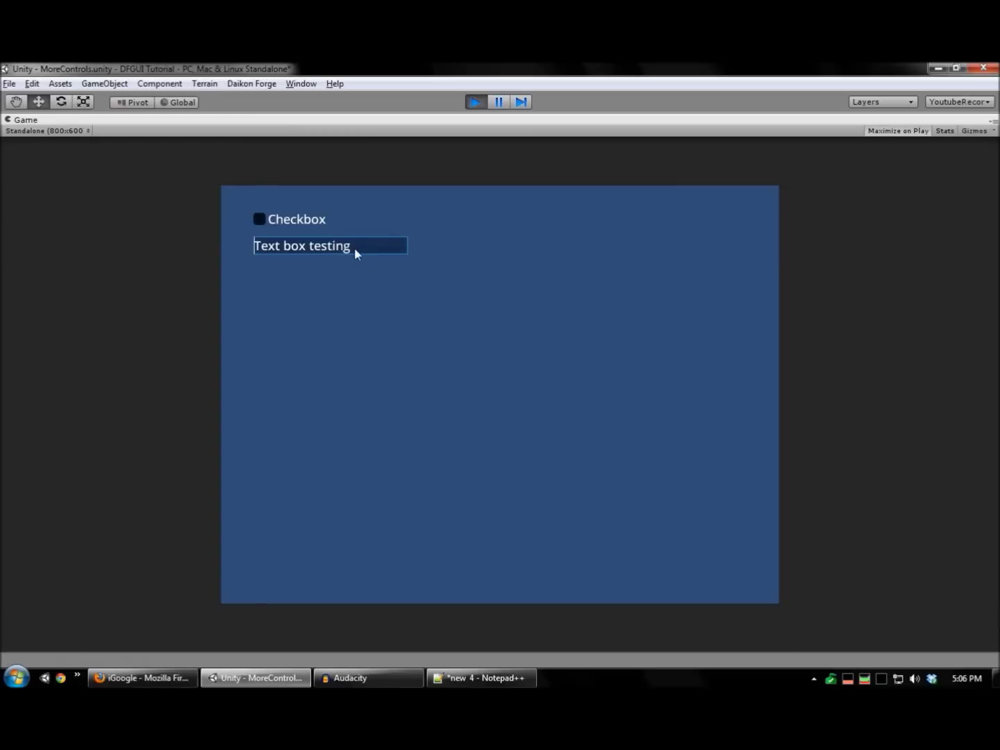
left_click(368, 247)
double_click(390, 249)
left_click(385, 252)
key("BackSpace")
key("BackSpace")
key("BackSpace")
key("BackSpace")
key("BackSpace")
key("BackSpace")
key("BackSpace")
key("BackSpace")
key("BackSpace")
key("BackSpace")
key("BackSpace")
key("BackSpace")
key("BackSpace")
key("BackSpace")
key("BackSpace")
key("BackSpace")
Type 'This is a textbox' into the live textbox, then select and delete it.
type("T")
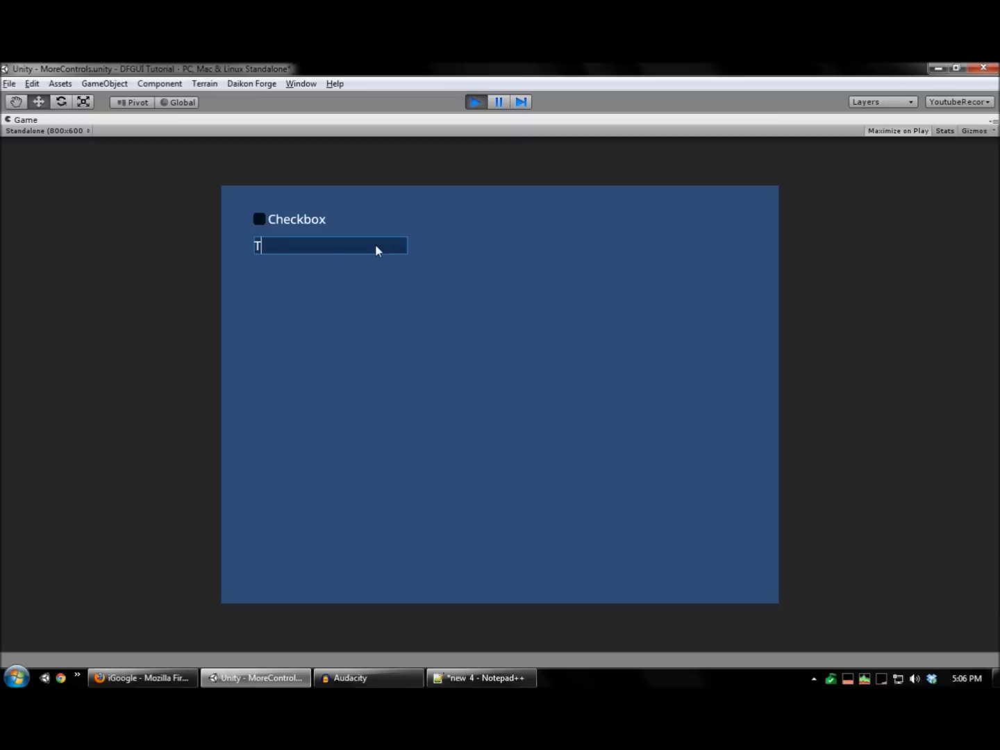
type("his is a textbox")
key("BackSpace")
key("BackSpace")
key("BackSpace")
key("shift+Left")
key("shift+Left")
key("shift+Left")
key("shift+Left")
key("shift+Left")
key("shift+Left")
key("shift+Left")
key("shift+Left")
key("shift+Left")
key("shift+Left")
key("shift+Left")
key("shift+Left")
key("shift+Left")
key("shift+Left")
key("shift+Right")
key("shift+Right")
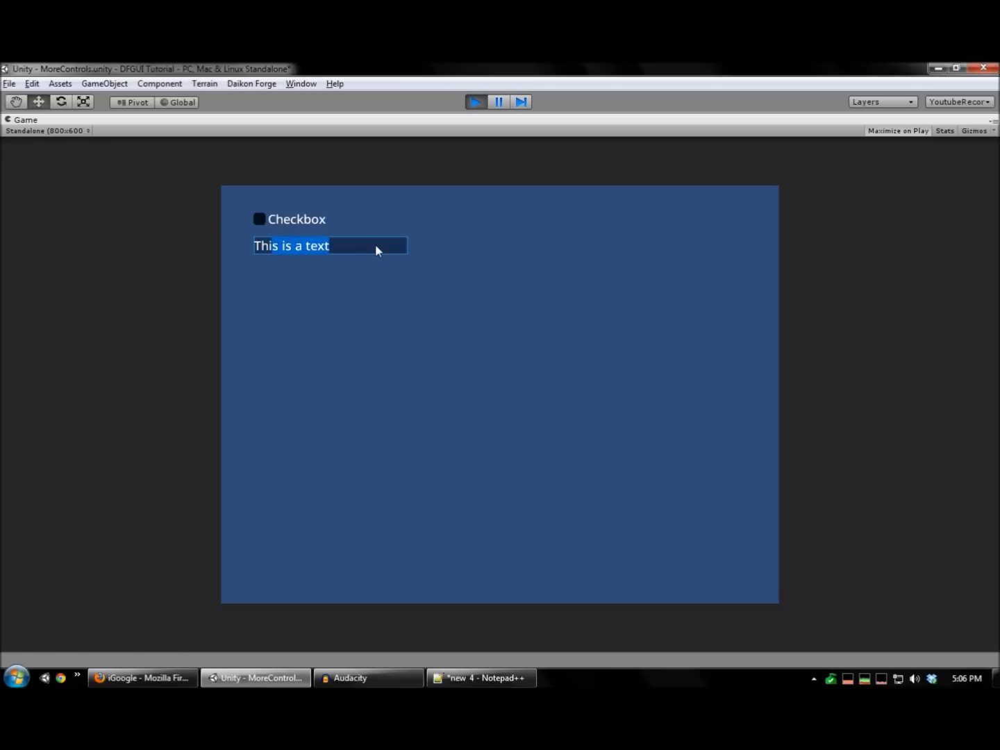
key("shift+Left")
key("shift+Left")
key("shift+Left")
key("BackSpace")
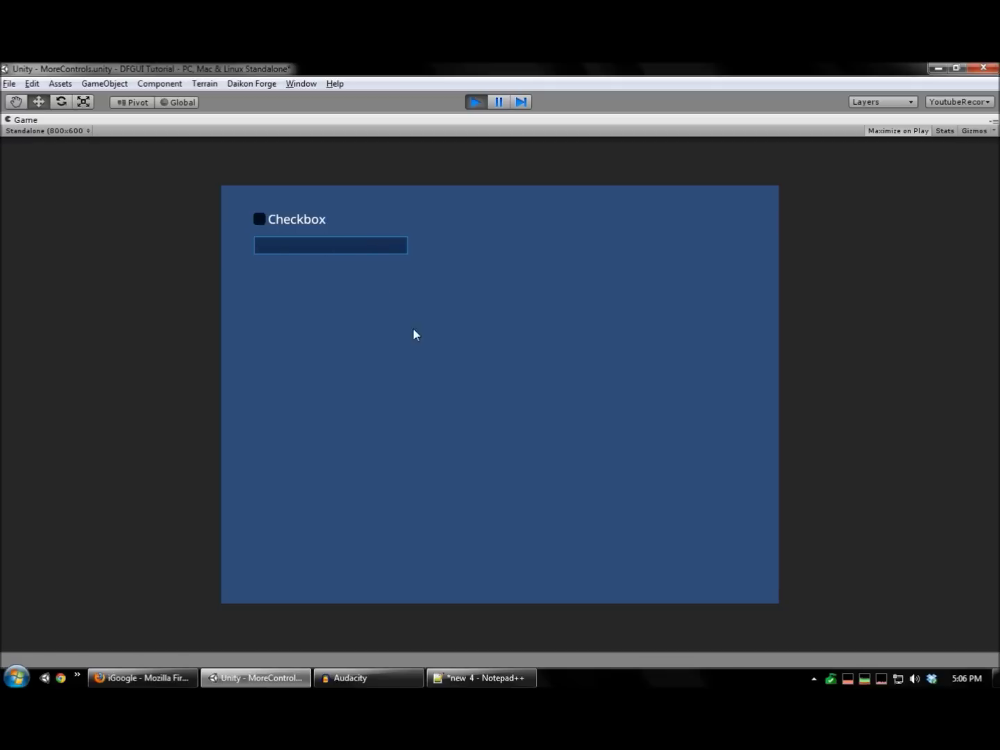
Check the 'Testing copy-paste' note in Notepad++, then return to the running game.
left_click(482, 678)
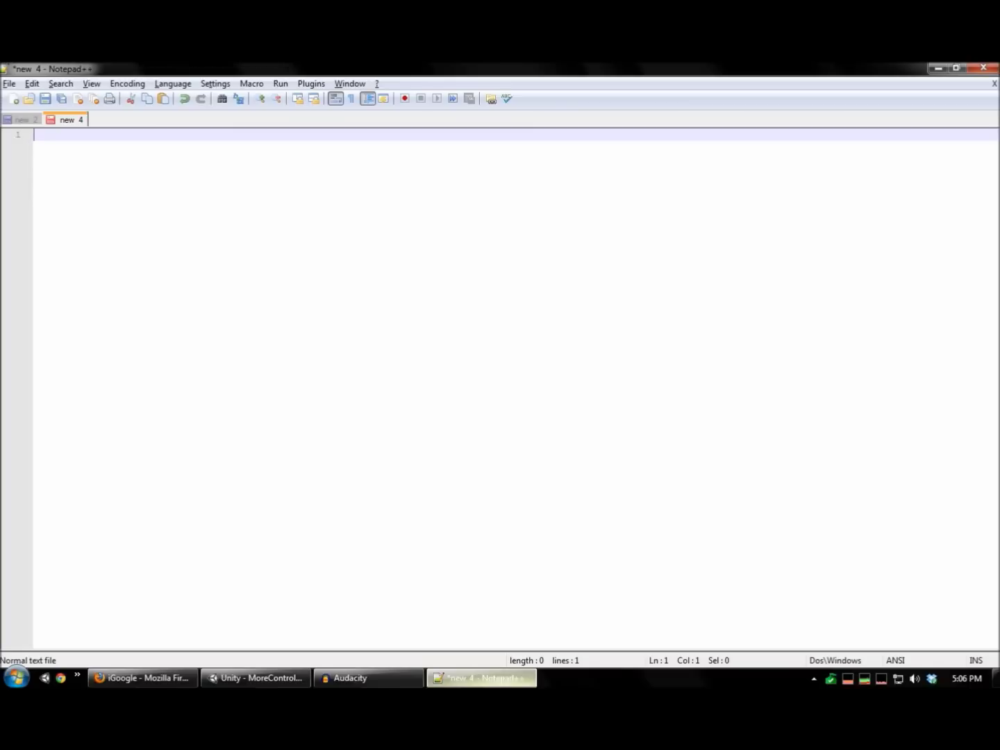
left_click(17, 119)
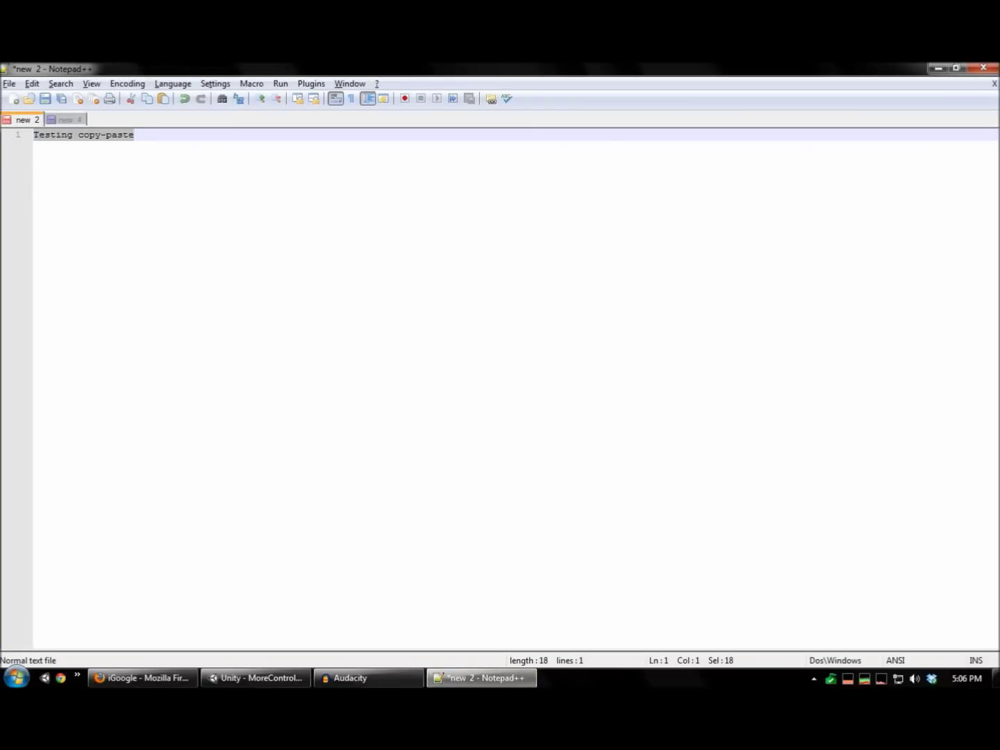
key("alt+Tab")
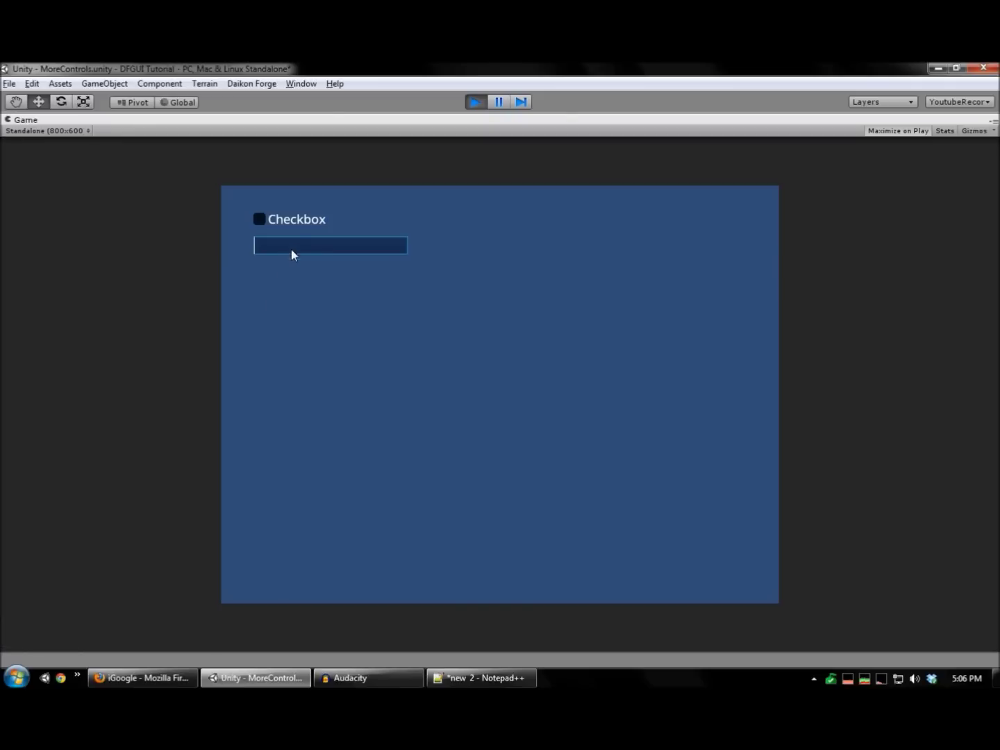
Paste 'Testing copy-paste' into the textbox, then copy it into a new Notepad++ note.
type("Testing copy-paste")
left_click_drag(382, 247, 266, 248)
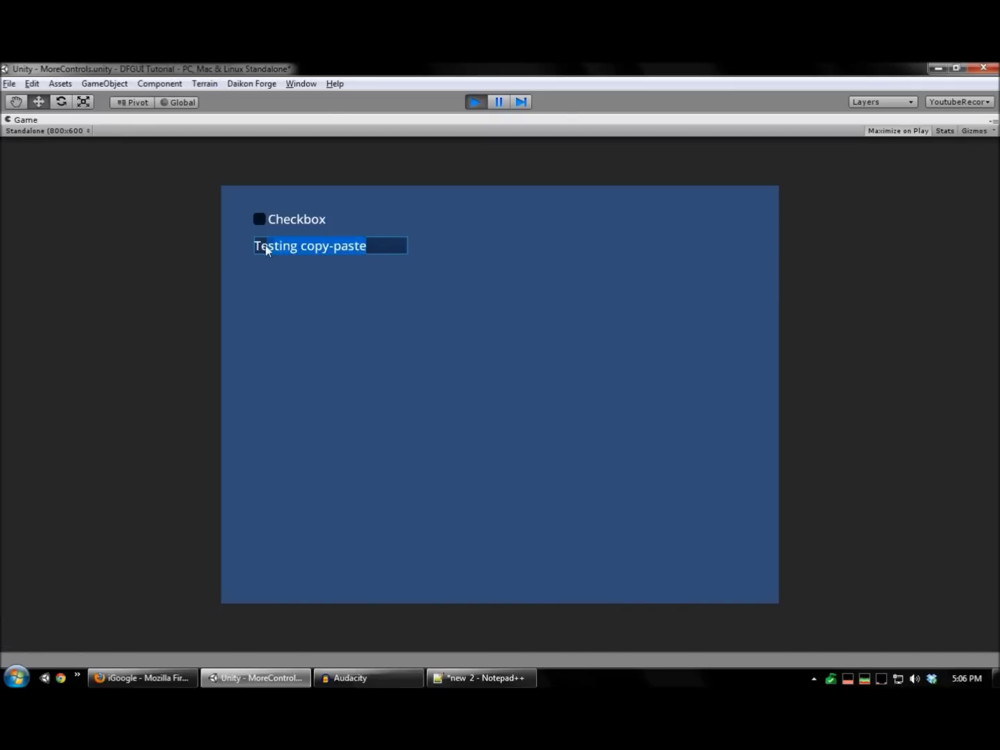
left_click(375, 243)
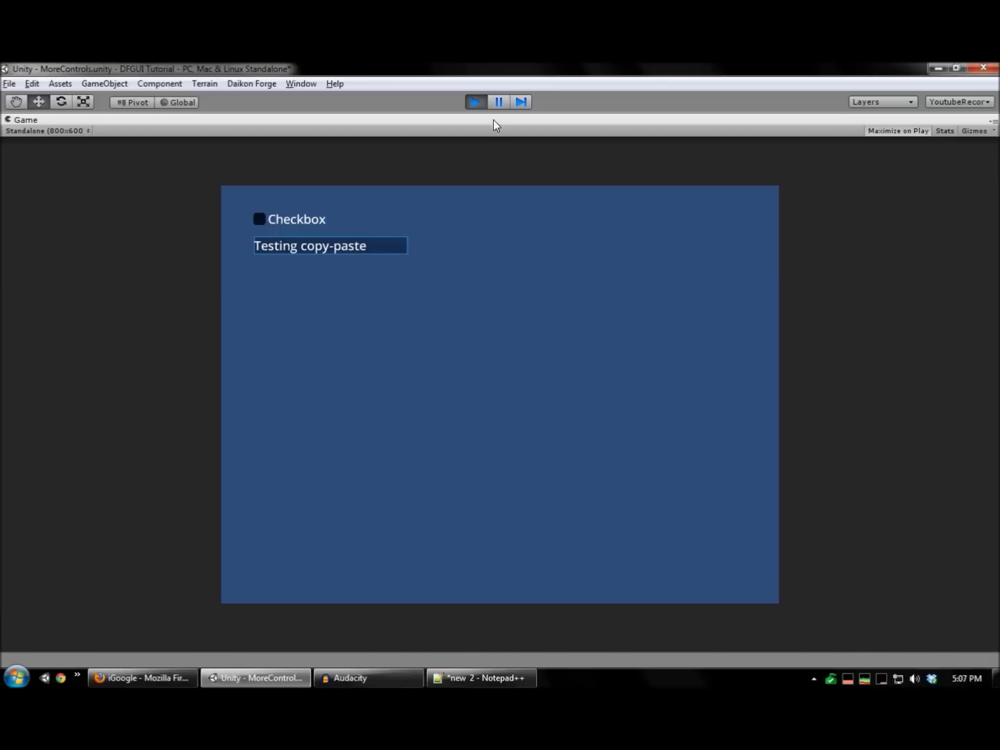
left_click_drag(385, 246, 222, 243)
key("ctrl+c")
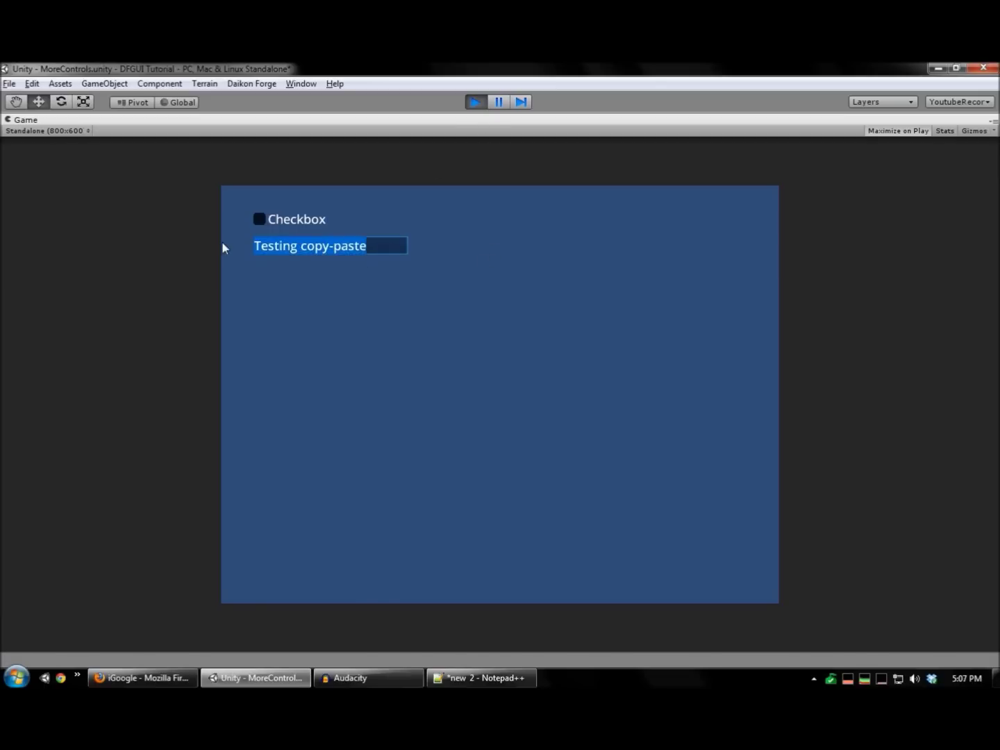
key("alt+Tab")
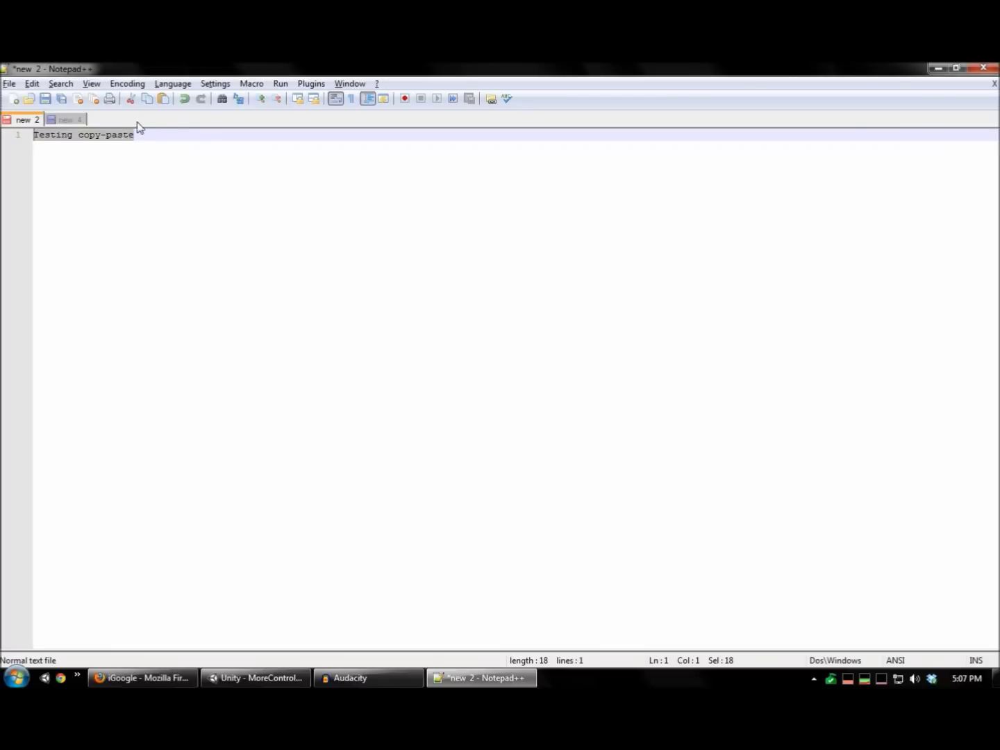
key("ctrl+n")
key("ctrl+v")
key("alt+Tab")
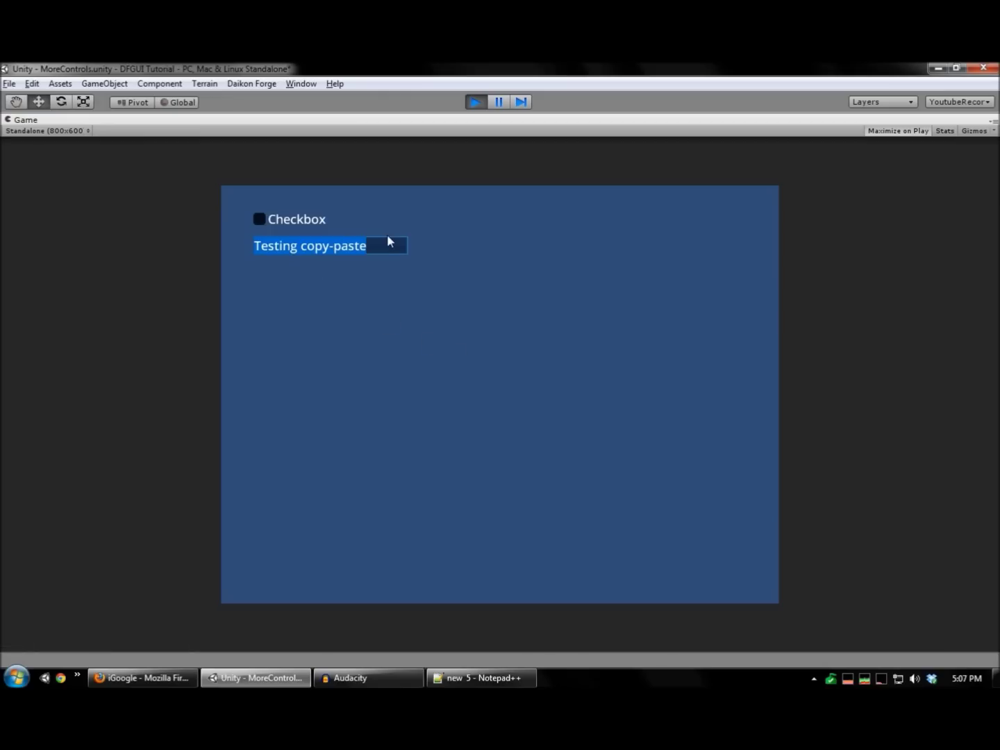
Replace the textbox text with 'Test', paste it into the note, undo the paste, and close the note.
left_click_drag(378, 247, 250, 250)
type("Test")
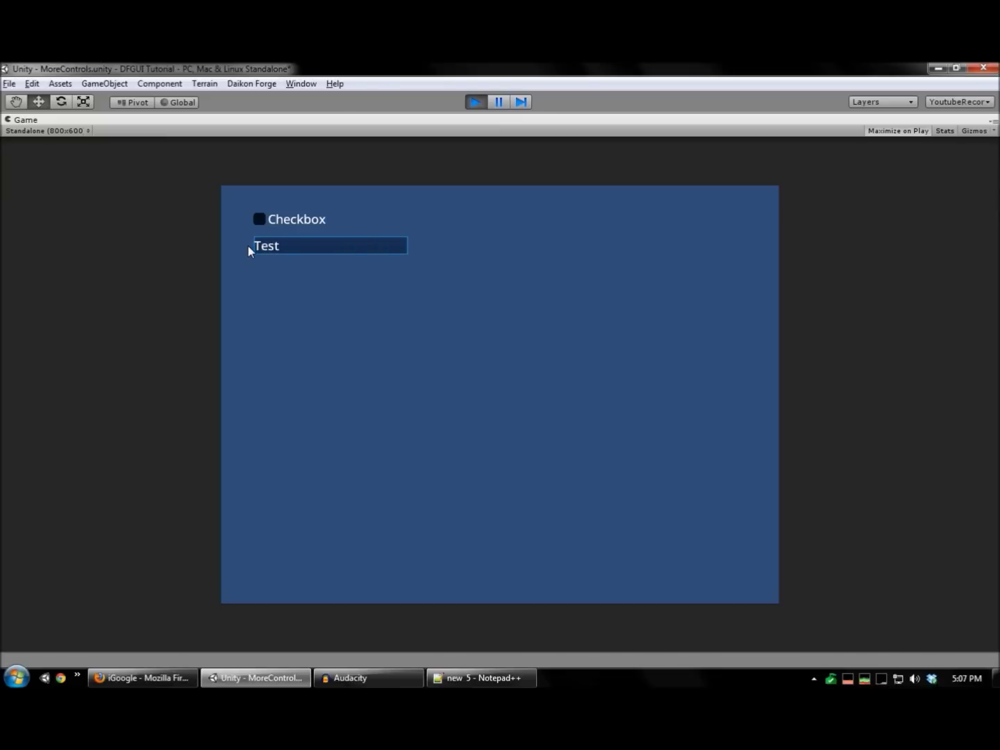
double_click(269, 247)
key("ctrl+c")
key("alt+Tab")
key("ctrl+v")
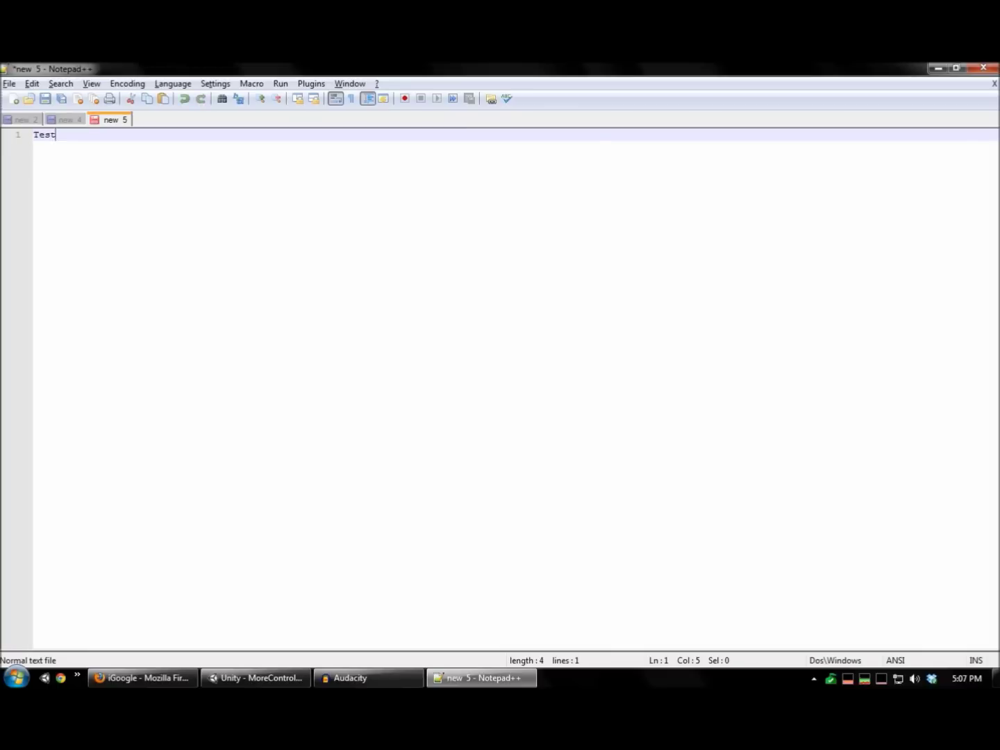
key("ctrl+z")
middle_click(101, 121)
Stop the running game and add a Slider control to UI Root.
key("alt+Tab")
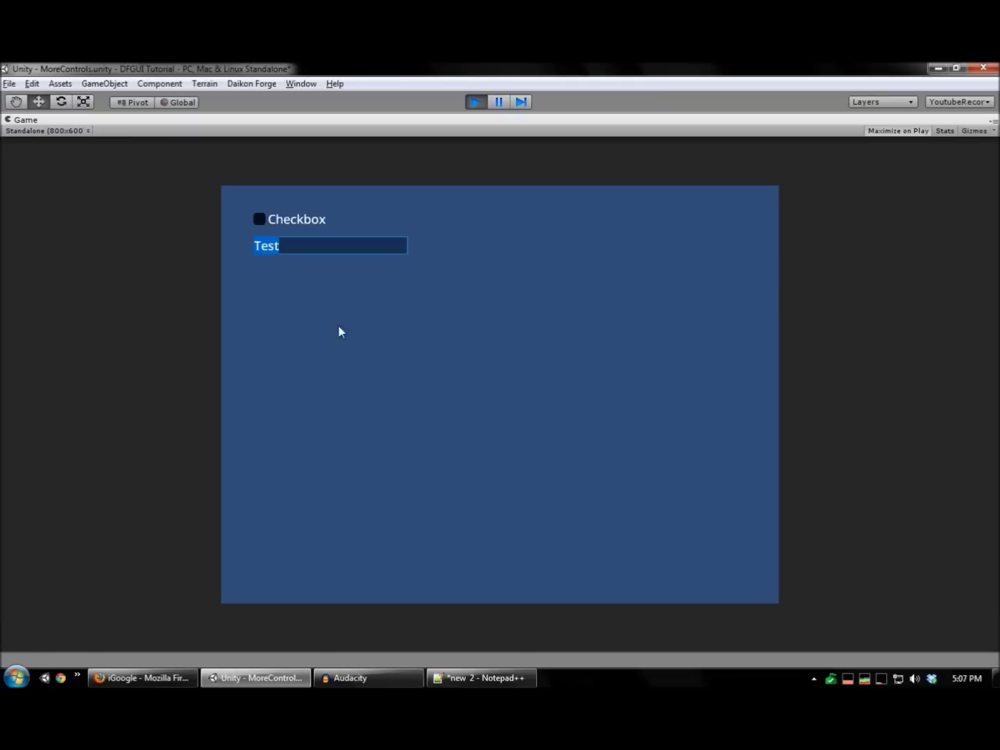
left_click(479, 102)
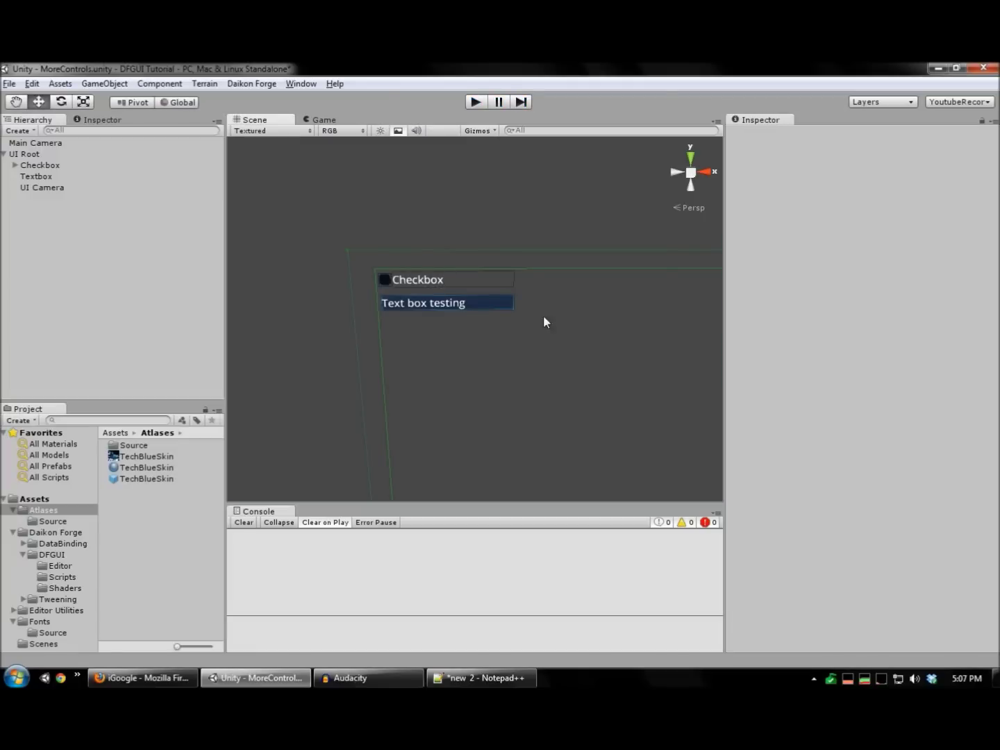
middle_click_drag(567, 336, 407, 346)
left_click(337, 317)
key("f")
right_click(380, 304)
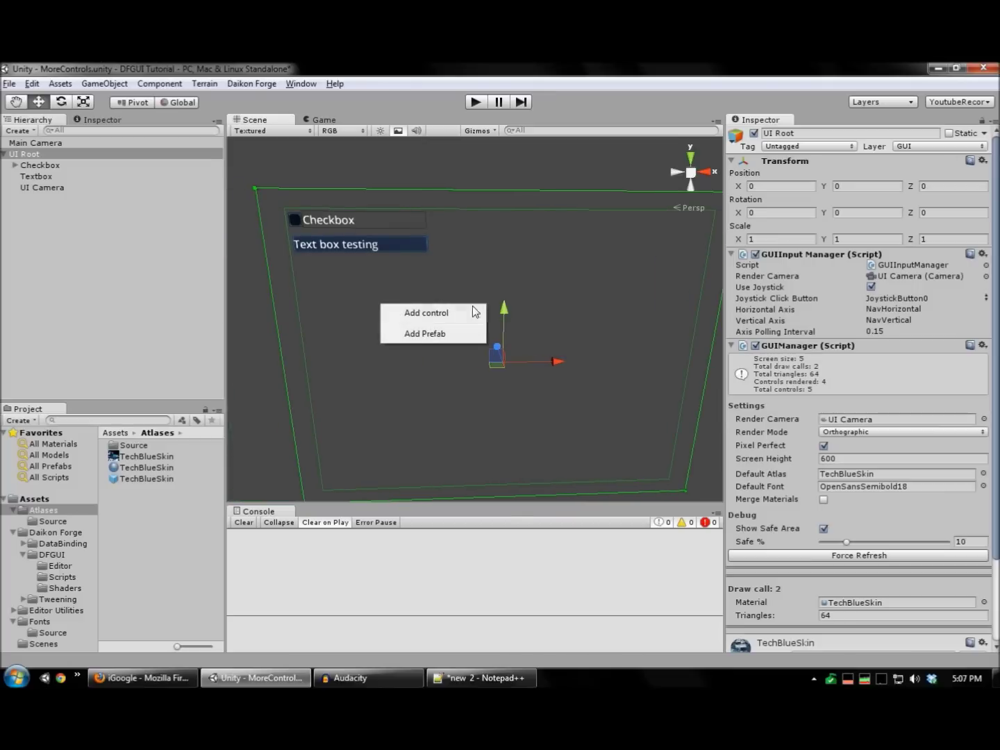
mouse_move(473, 310)
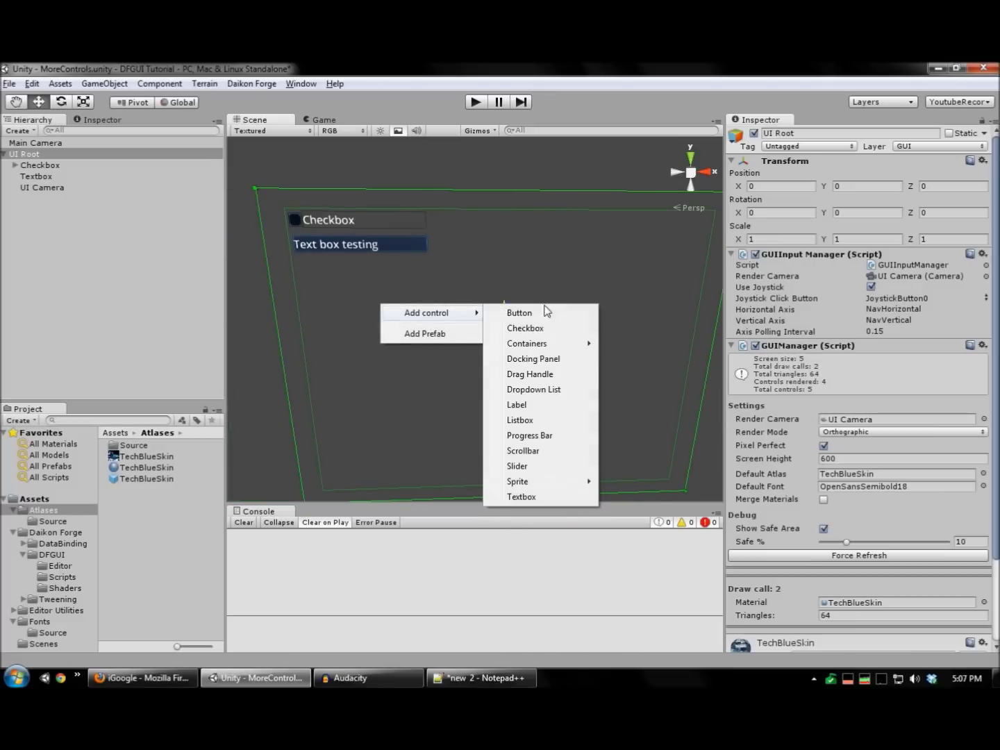
left_click(517, 465)
Move the Slider under the textbox and resize it to 220 by 22.
middle_click_drag(377, 315, 521, 347)
scroll(518, 345, "up", 5)
left_click_drag(495, 295, 496, 232)
left_click_drag(546, 260, 391, 261)
left_click_drag(471, 273, 601, 273)
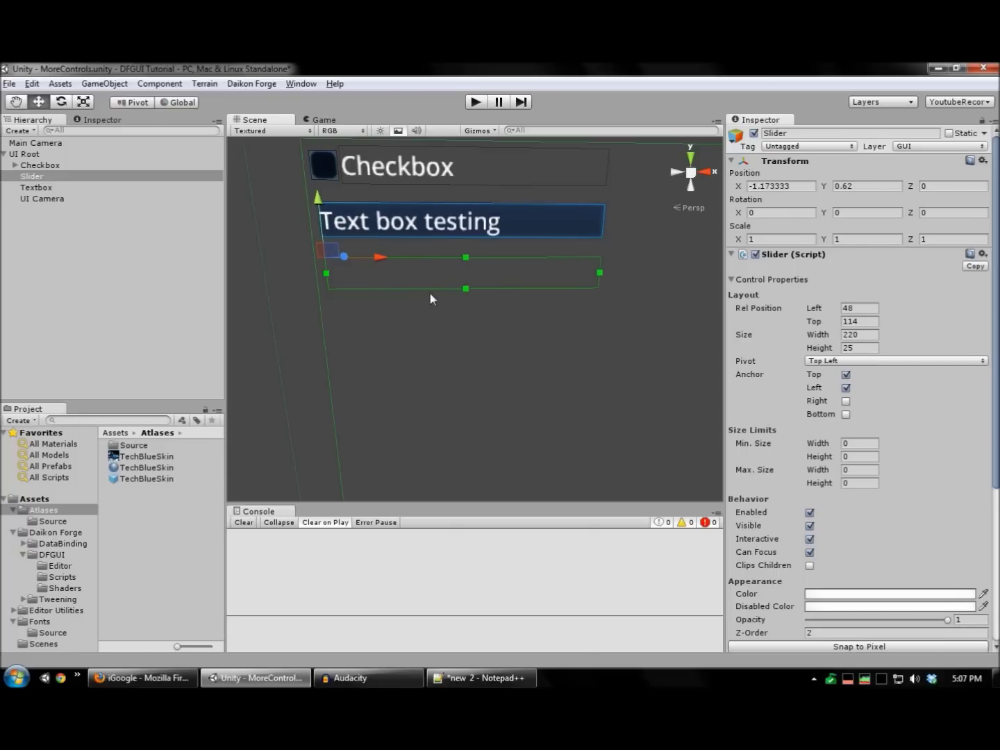
left_click_drag(466, 258, 466, 259)
right_click_drag(465, 259, 471, 281)
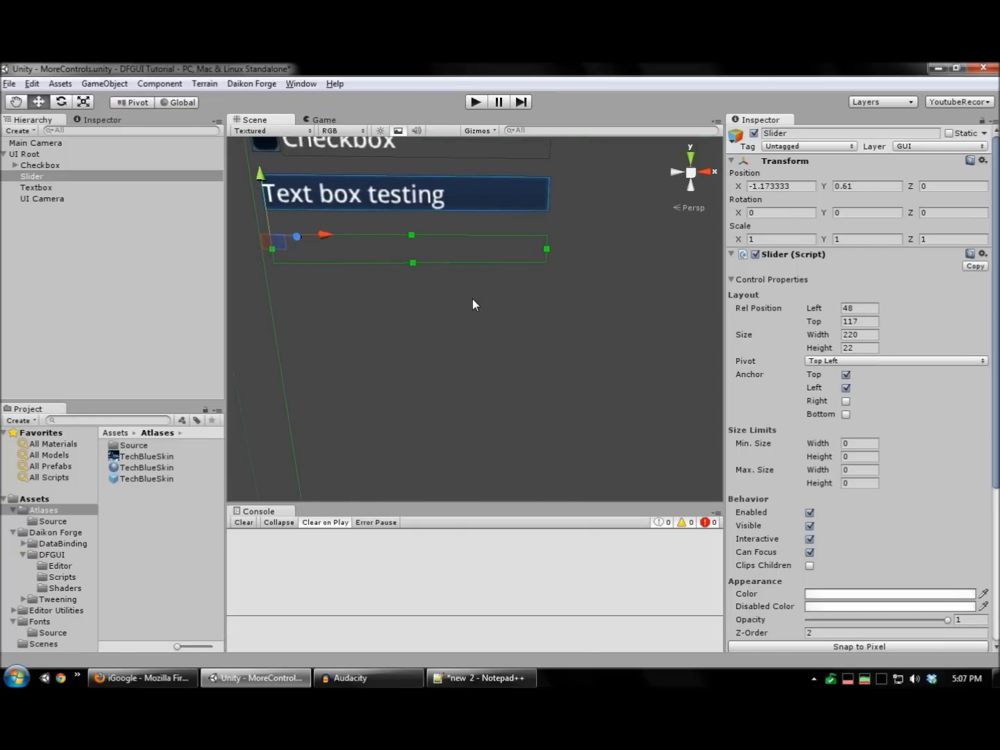
right_click_drag(425, 316, 453, 334)
middle_click_drag(438, 310, 452, 307)
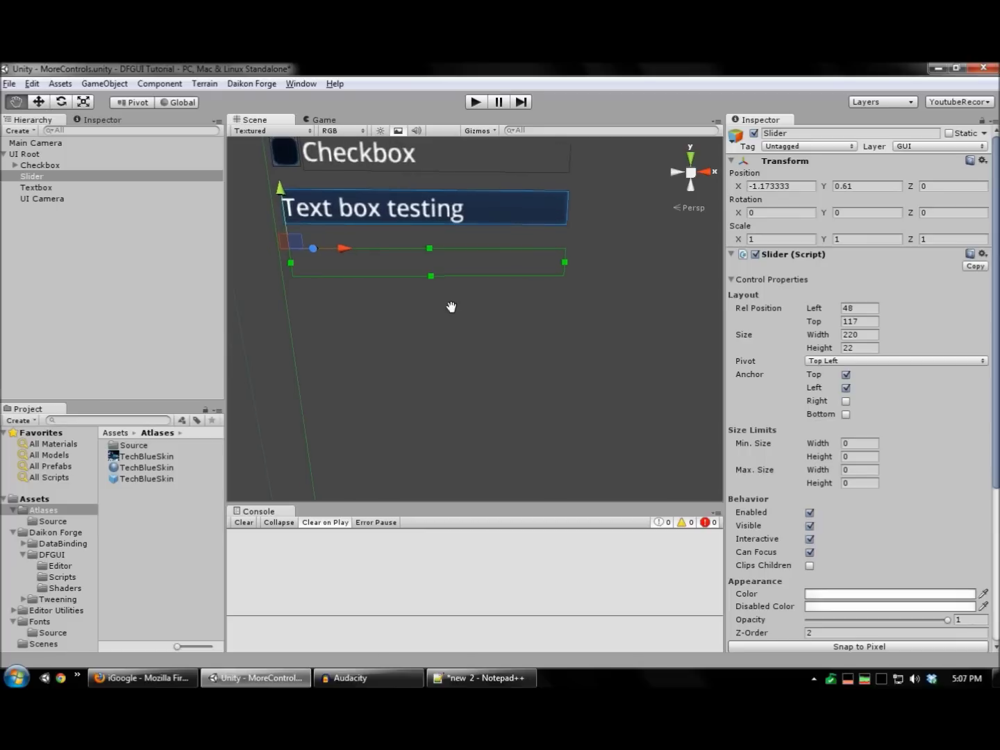
scroll(947, 389, "down", 5)
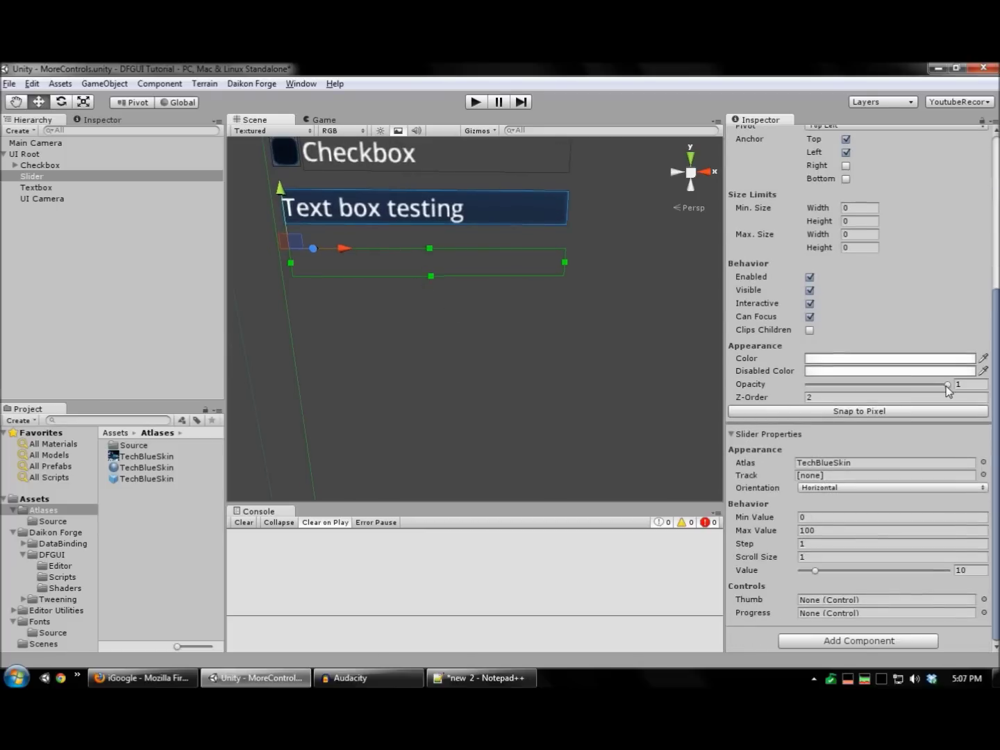
Set the Slider's Track sprite to progress-frame.
left_click(983, 475)
scroll(479, 230, "down", 3)
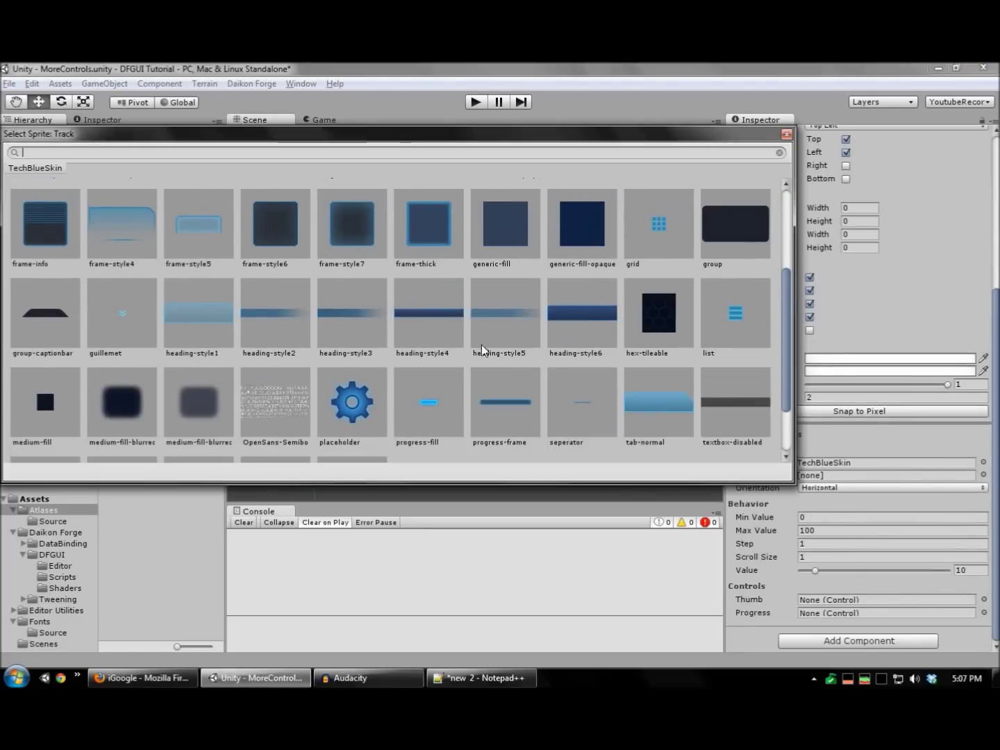
scroll(482, 346, "down", 2)
double_click(507, 325)
middle_click_drag(503, 322, 523, 361)
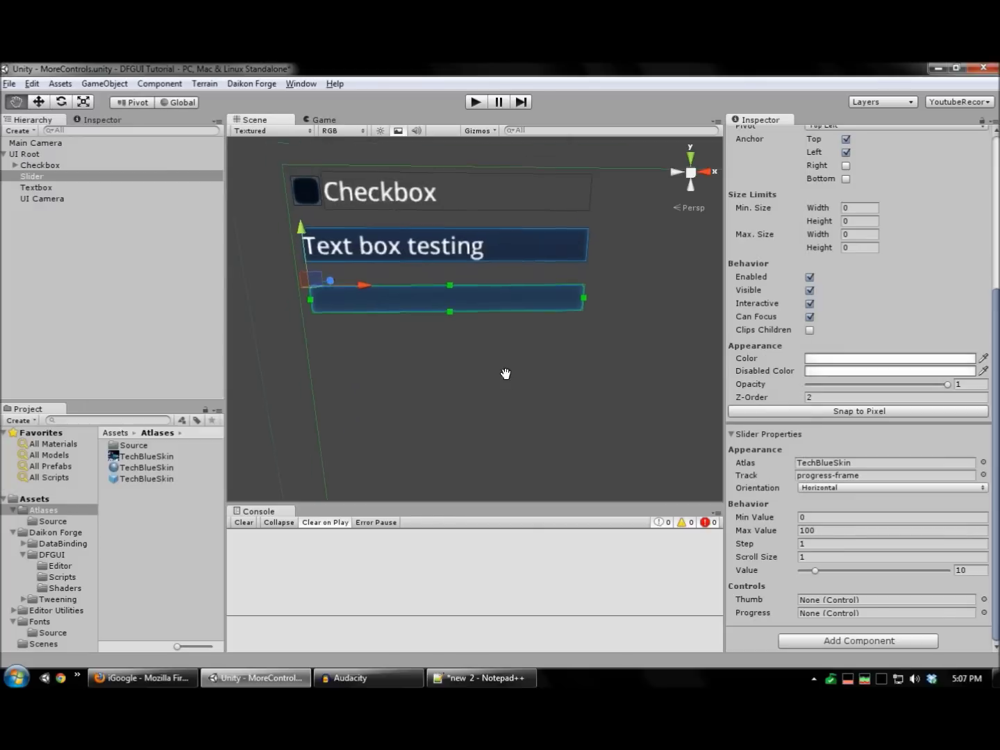
scroll(541, 382, "up", 3)
scroll(471, 375, "down", 3)
right_click(421, 296)
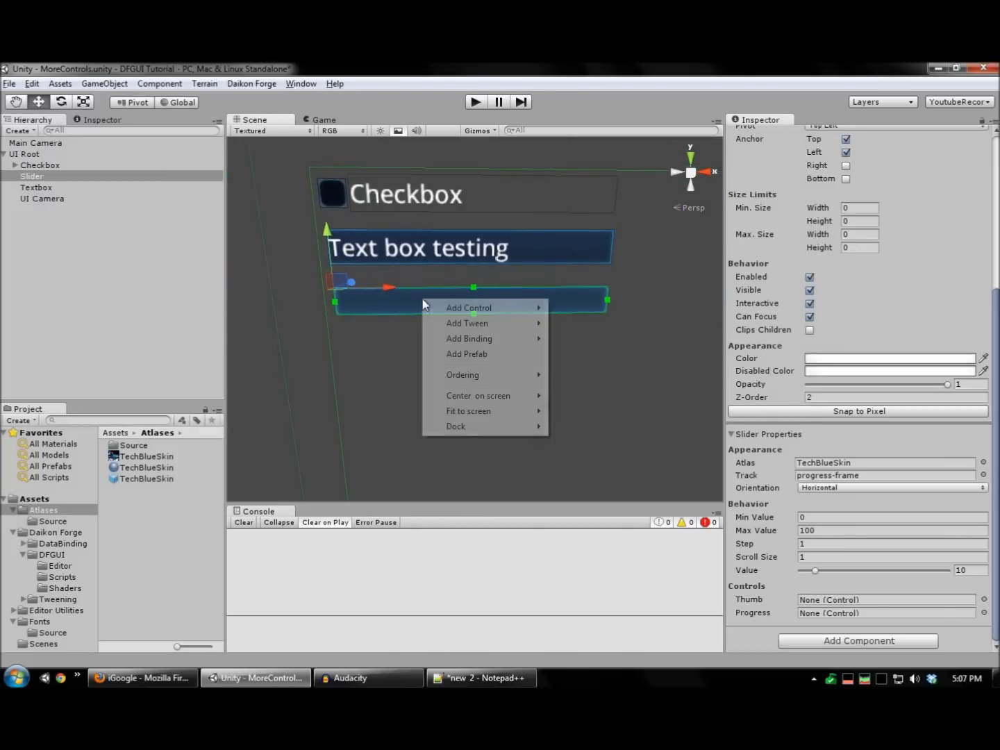
mouse_move(486, 308)
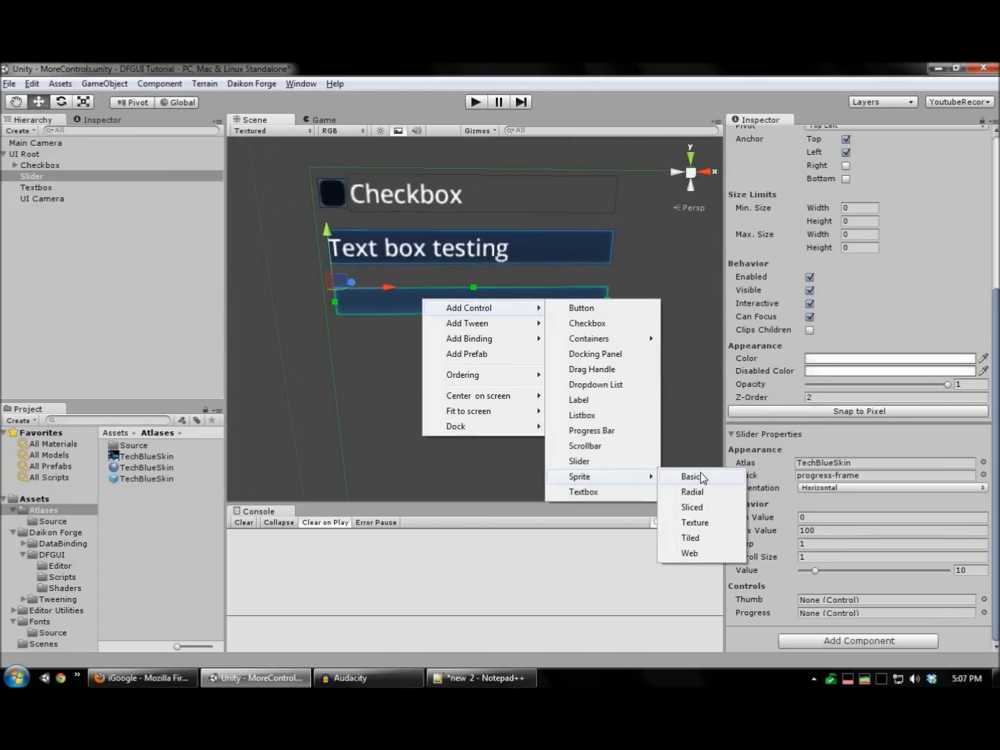
Add a sliced sprite under the Slider using the progress-fill image.
mouse_move(627, 479)
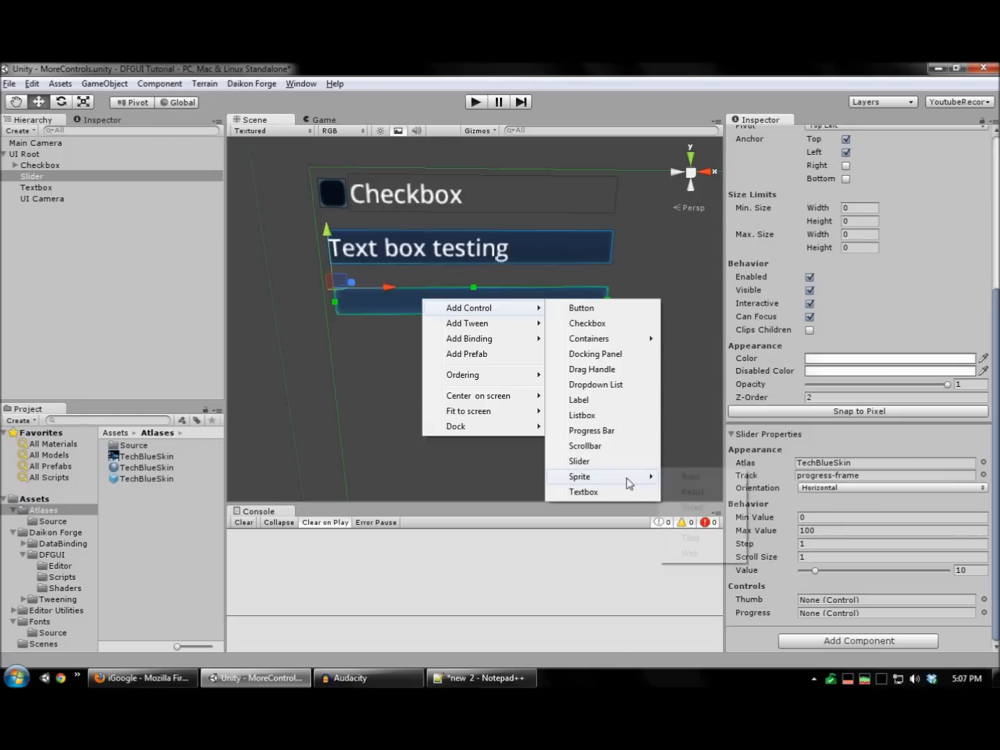
left_click(691, 507)
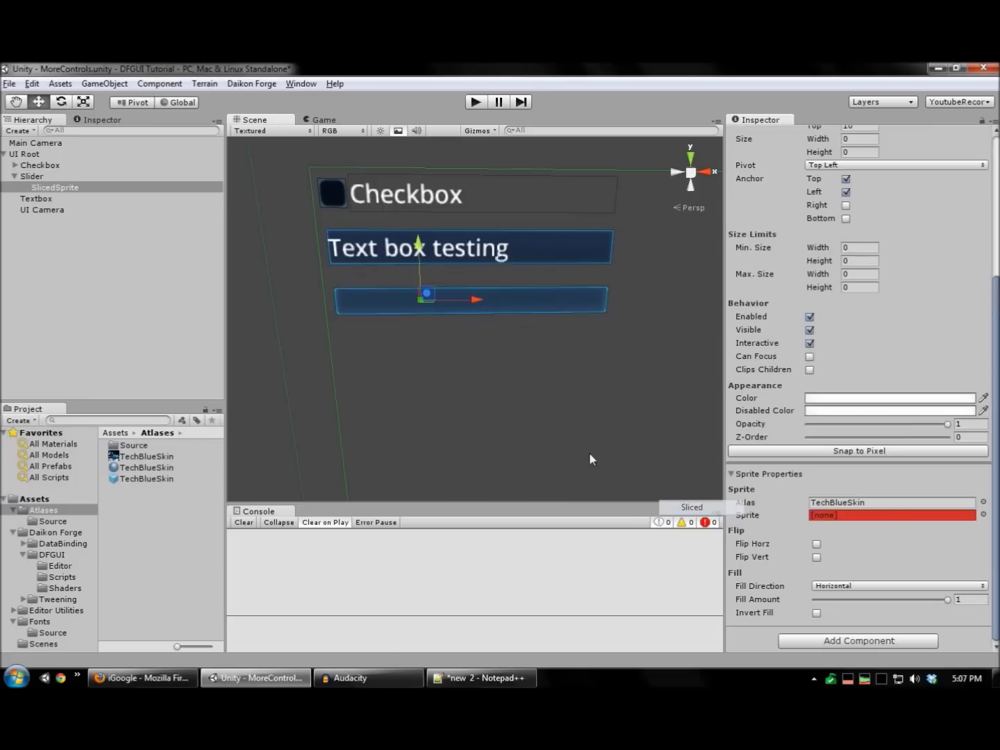
key("f")
left_click(983, 516)
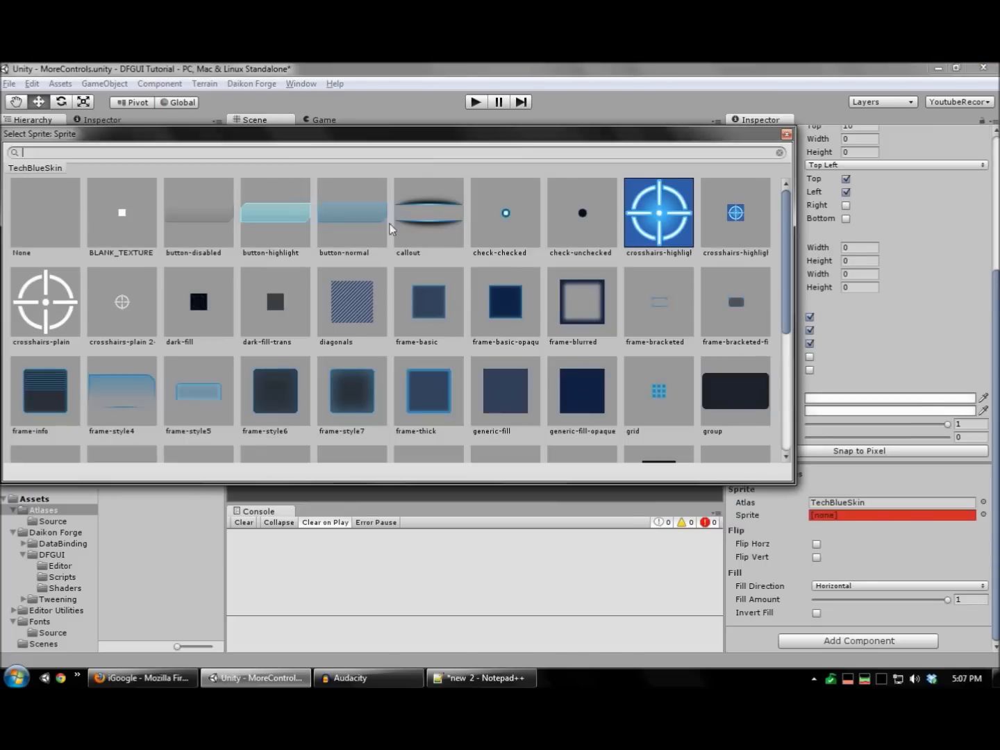
scroll(409, 271, "down", 5)
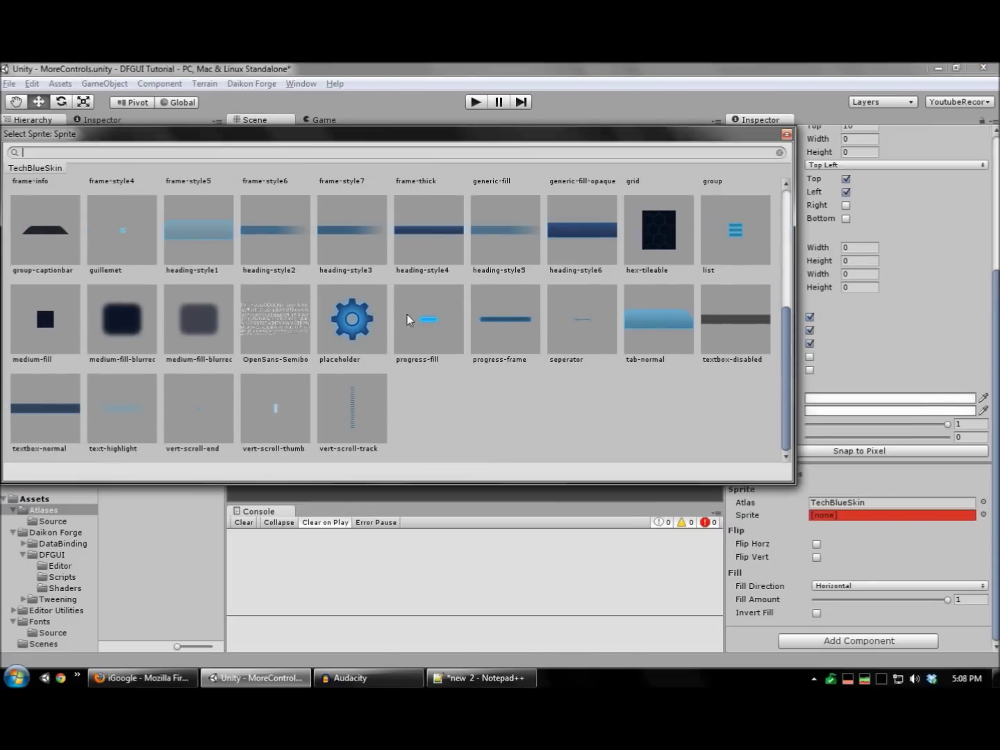
double_click(407, 314)
key("f")
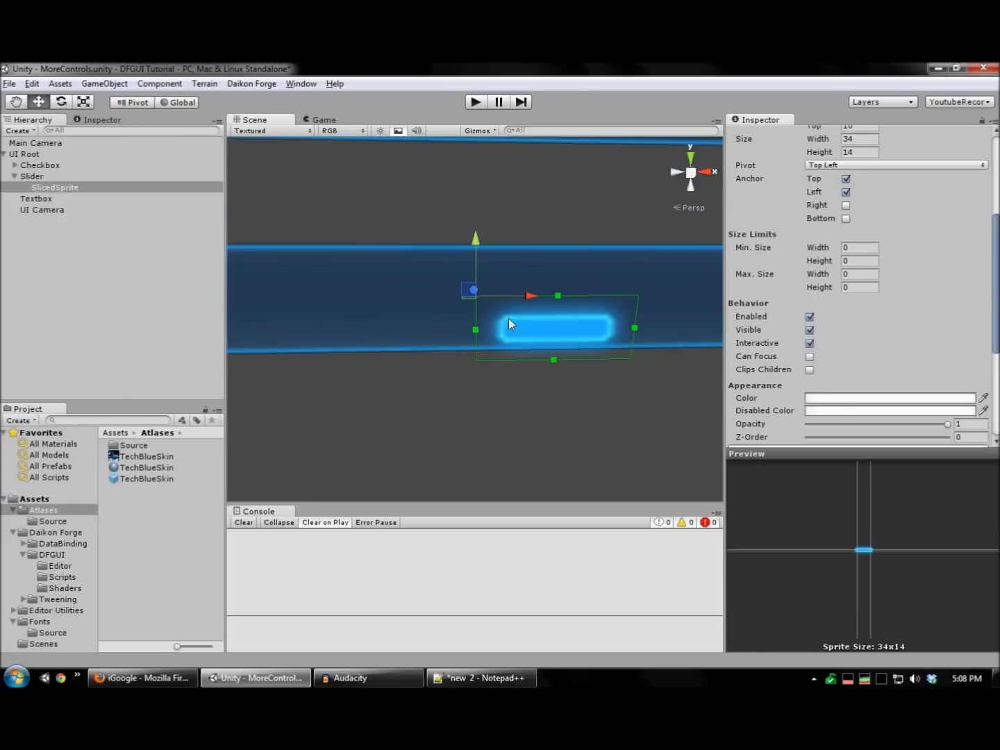
Place the sprite at 0, 0 and stretch it across the track at 219 by 22.
scroll(738, 346, "up", 5)
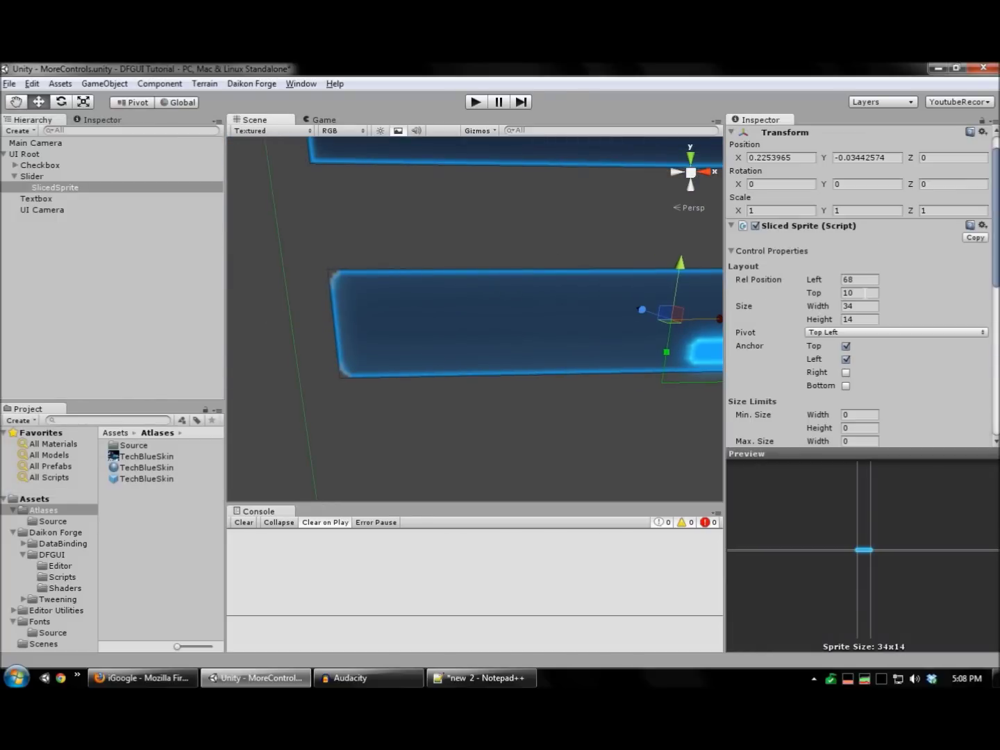
left_click(866, 279)
type("0")
key("Tab")
type("0")
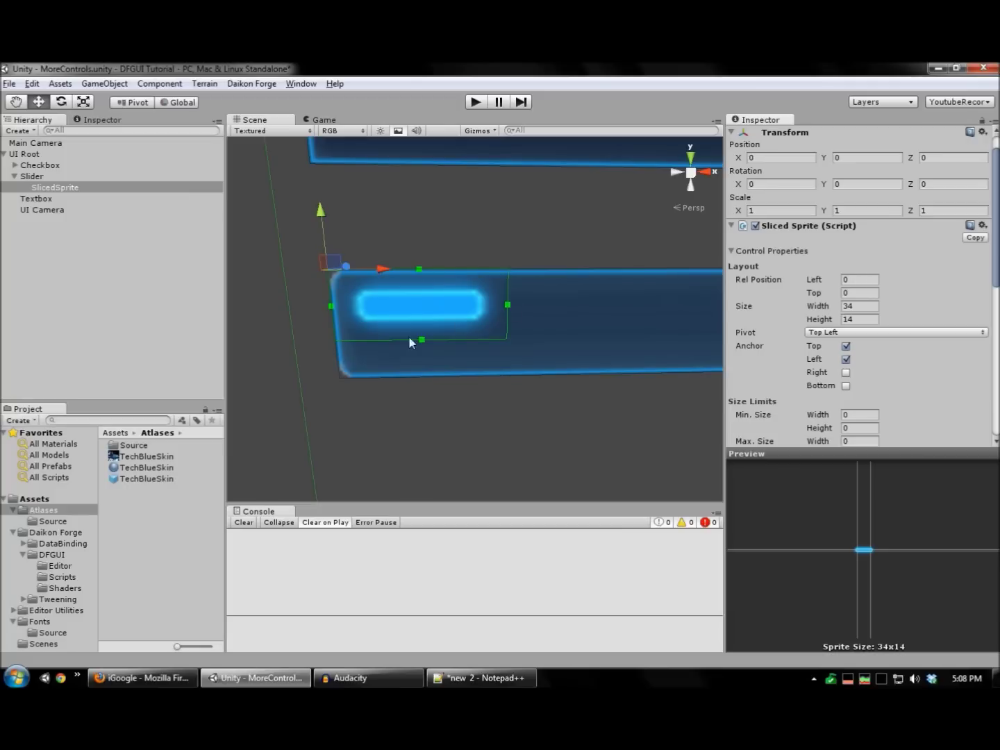
left_click_drag(422, 346, 429, 376)
scroll(504, 357, "down", 5)
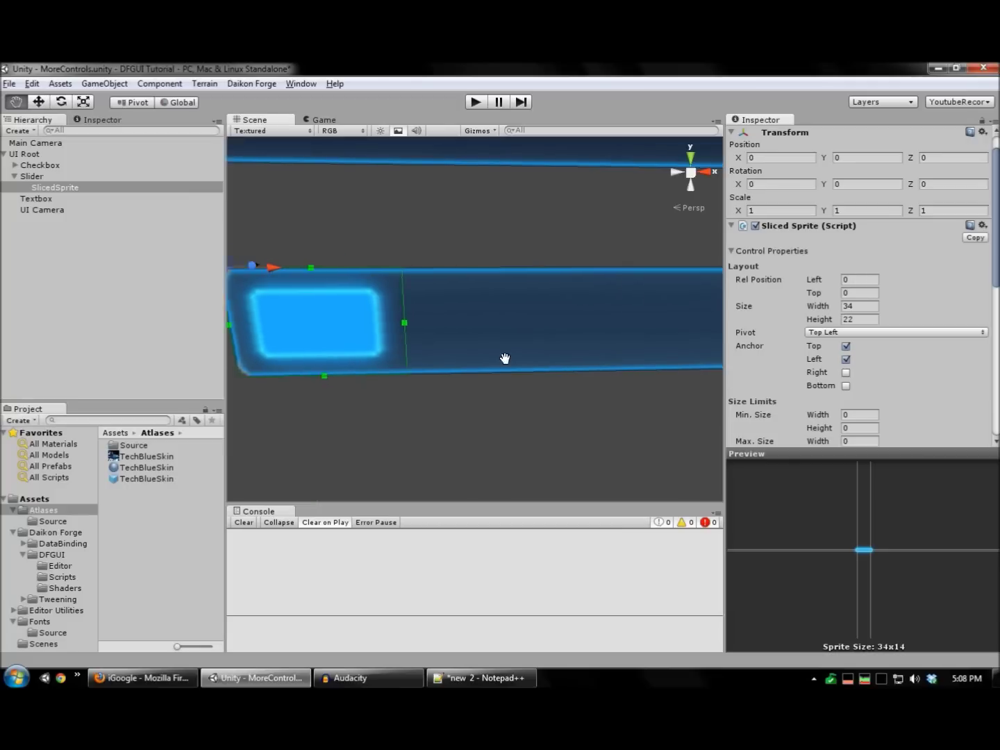
middle_click_drag(410, 343, 363, 314)
left_click_drag(352, 312, 519, 314)
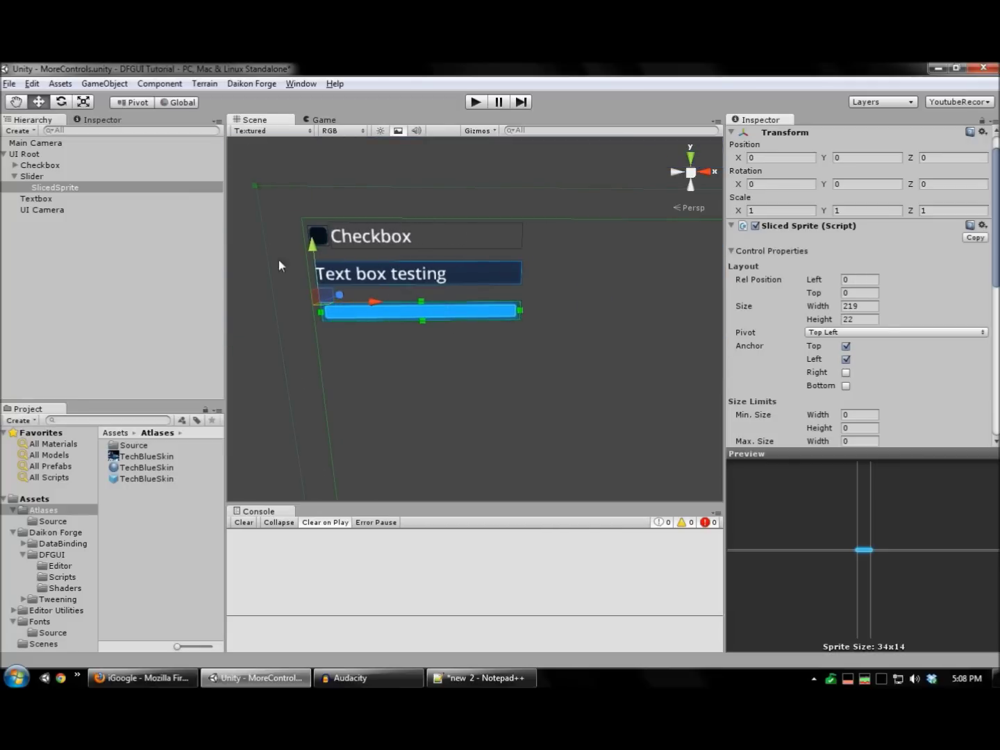
Rename the SlicedSprite to 'progress'.
left_click(73, 176)
scroll(964, 284, "down", 5)
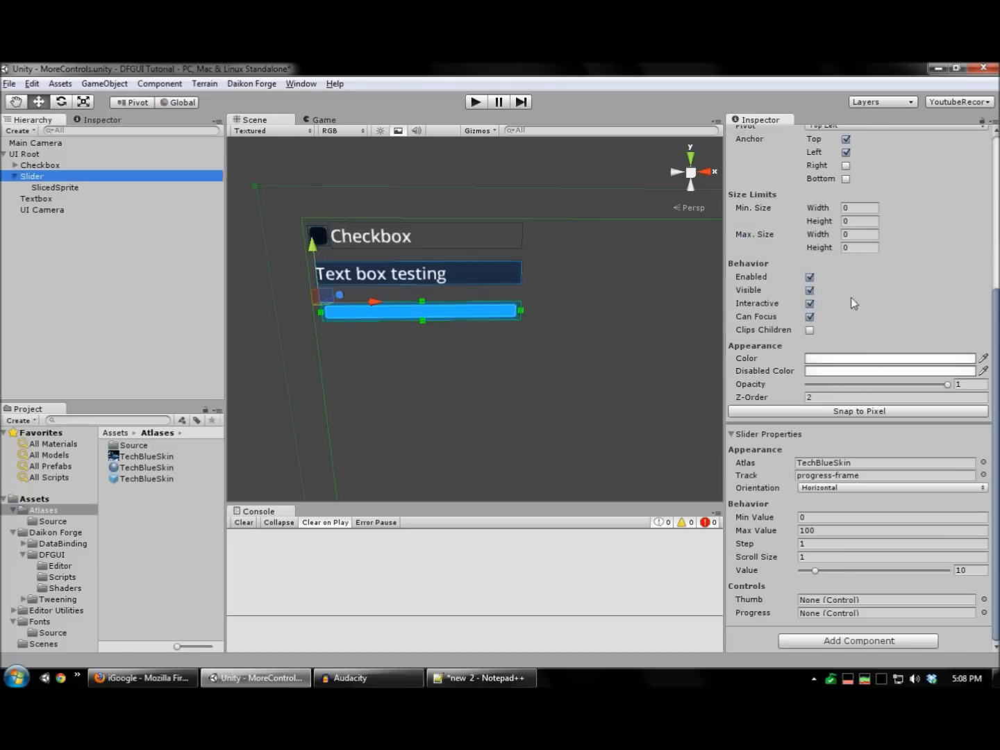
left_click(52, 188)
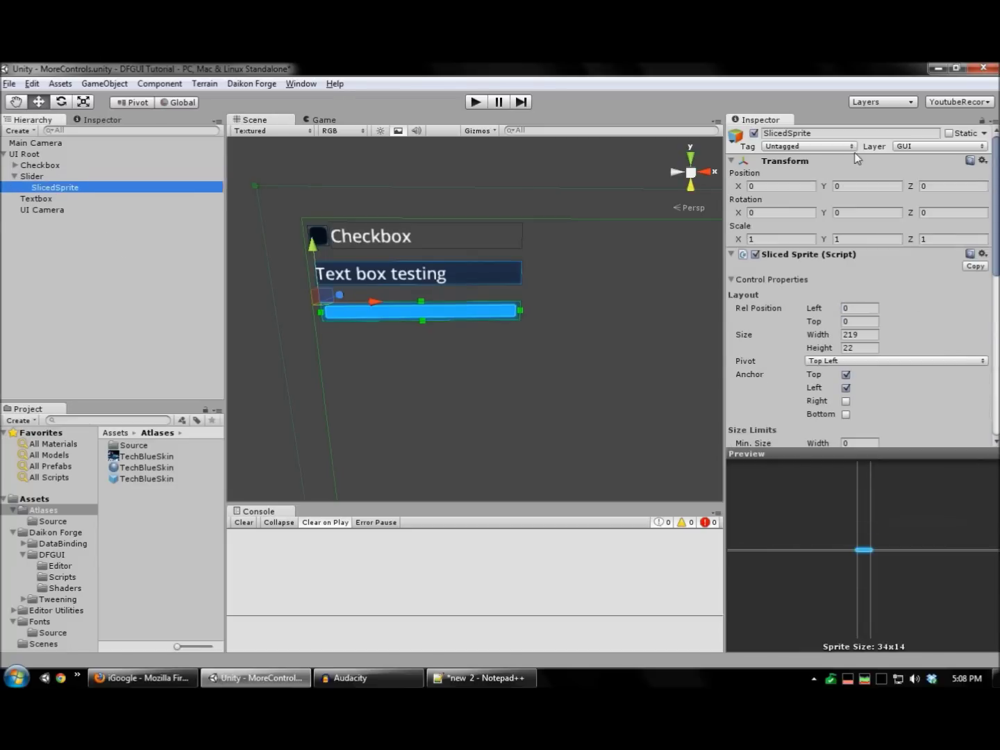
left_click(853, 134)
type("progress")
key("Return")
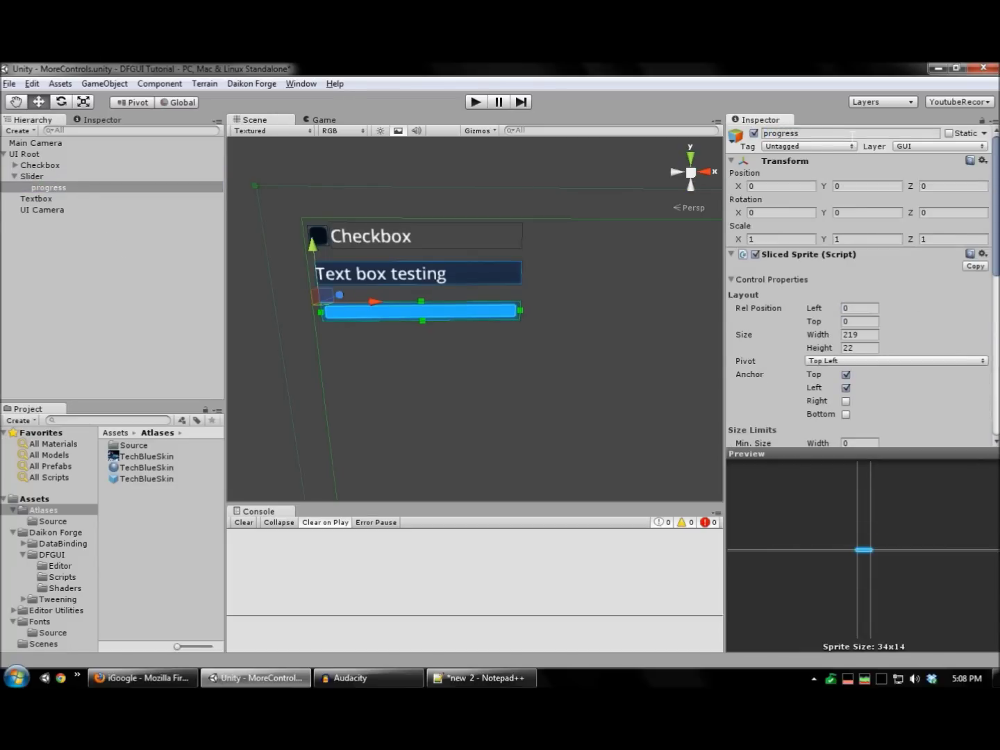
Assign progress as the Slider's Progress control and set the value to 100.
left_click(34, 178)
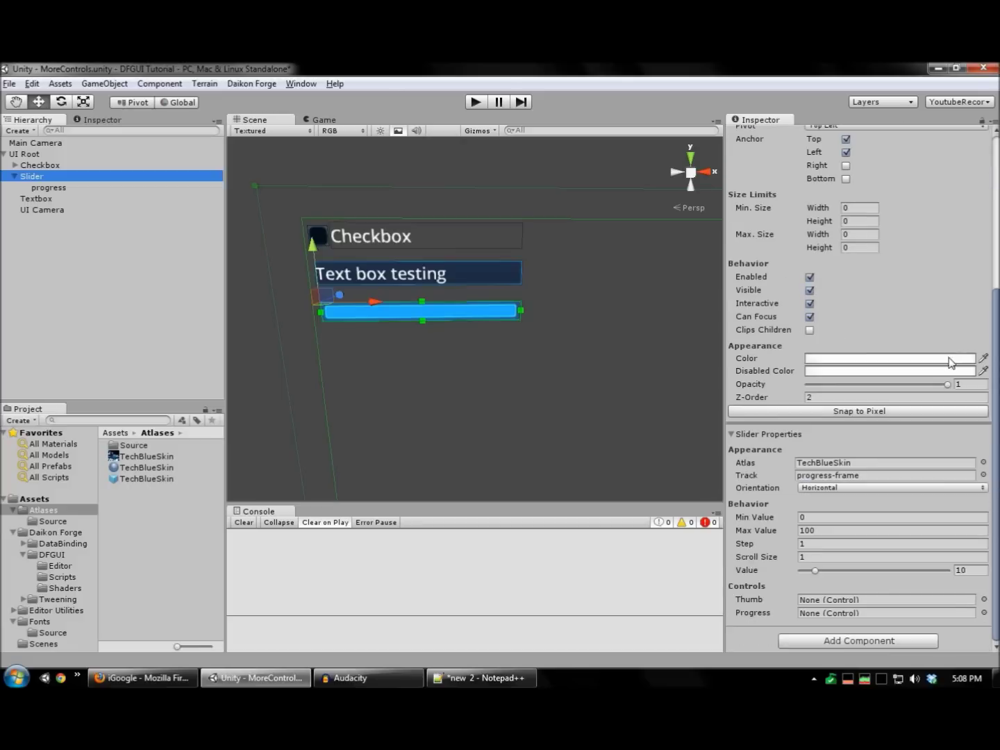
left_click_drag(49, 188, 827, 613)
scroll(831, 553, "down", 3)
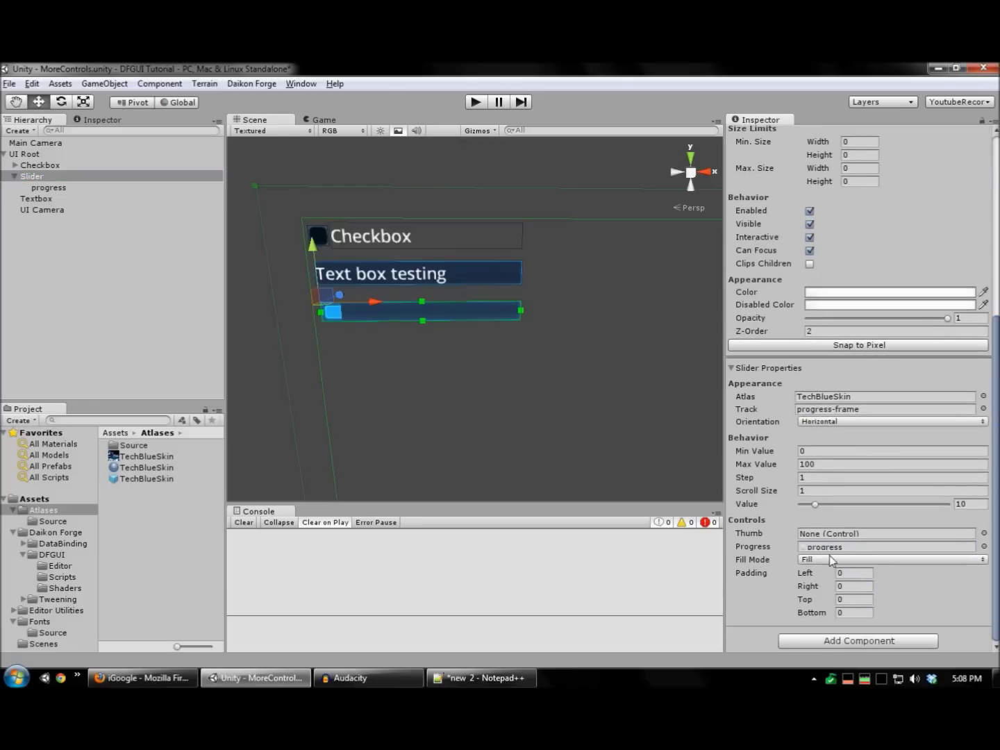
left_click_drag(813, 501, 975, 501)
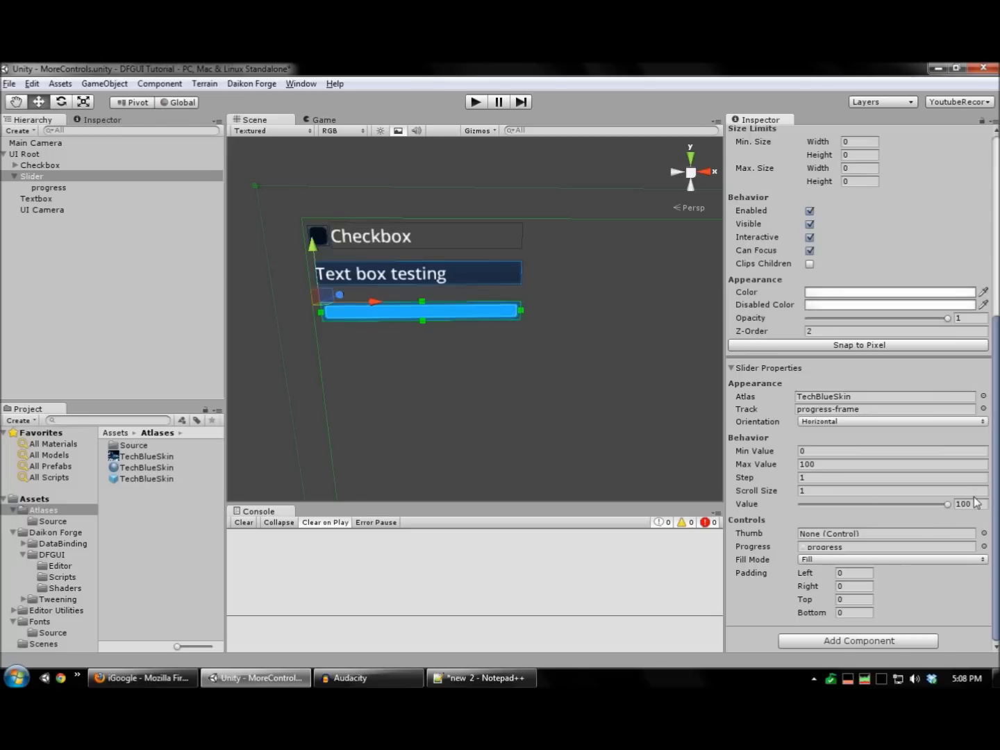
key("f")
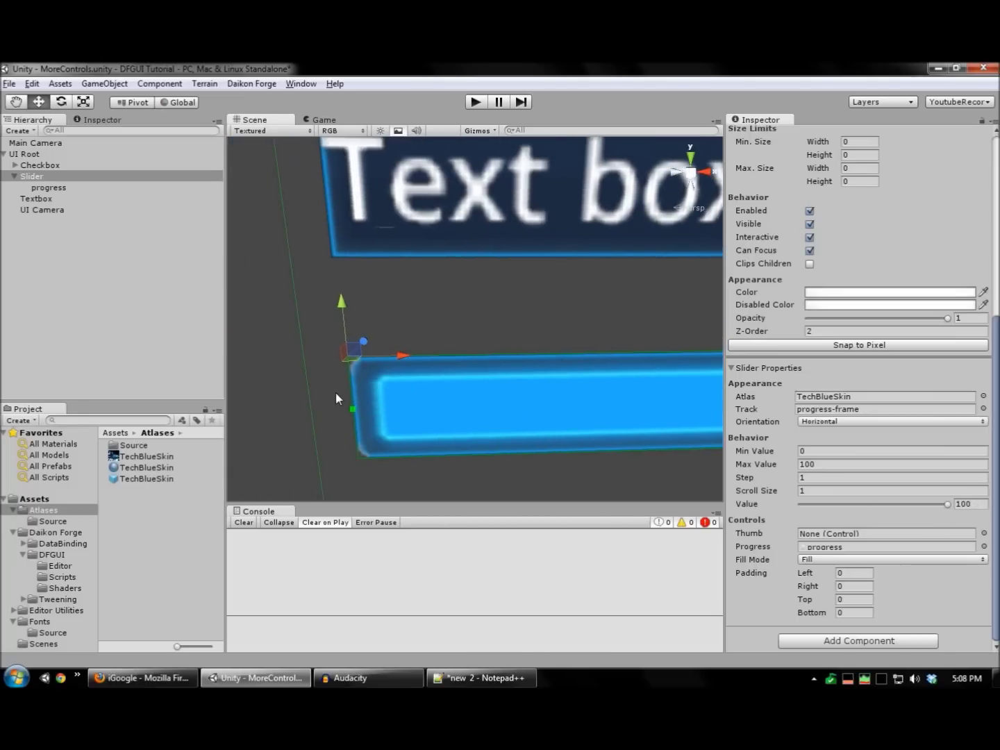
Set the progress fill padding to -4 on each side and test the fill value.
left_click(858, 575)
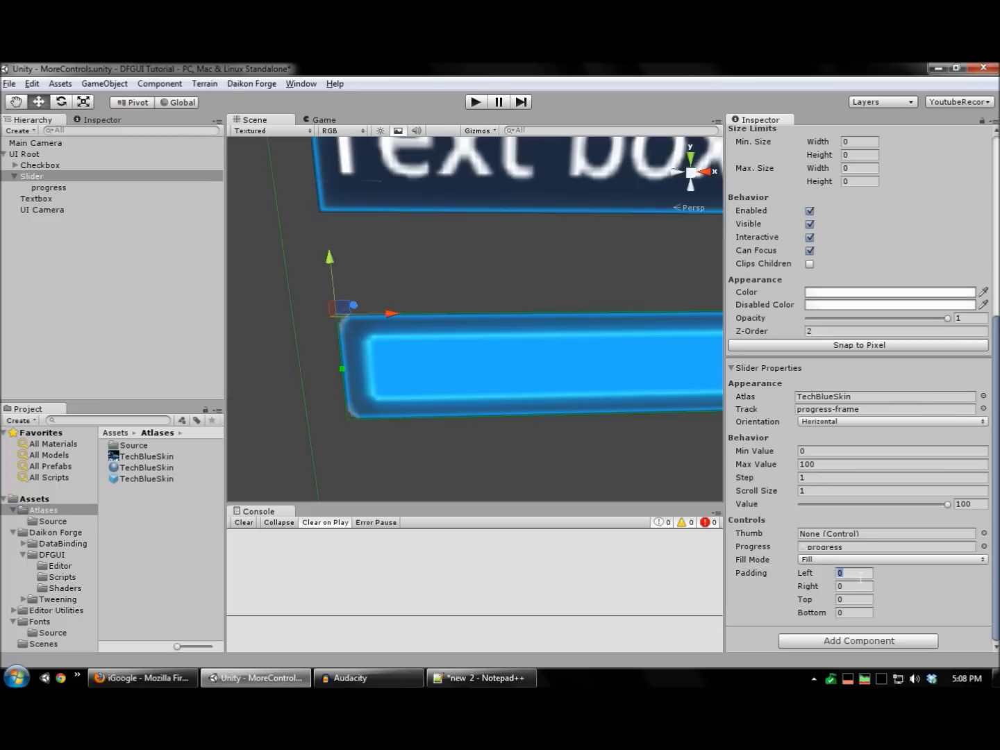
type("-5")
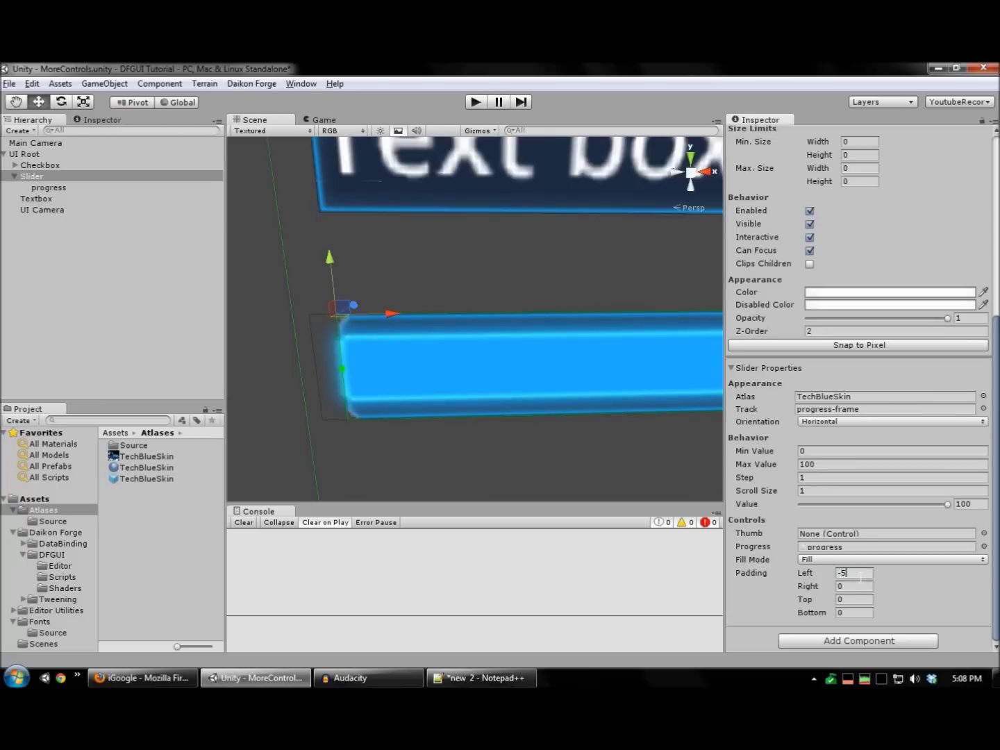
key("BackSpace")
type("4")
key("Tab")
type("-")
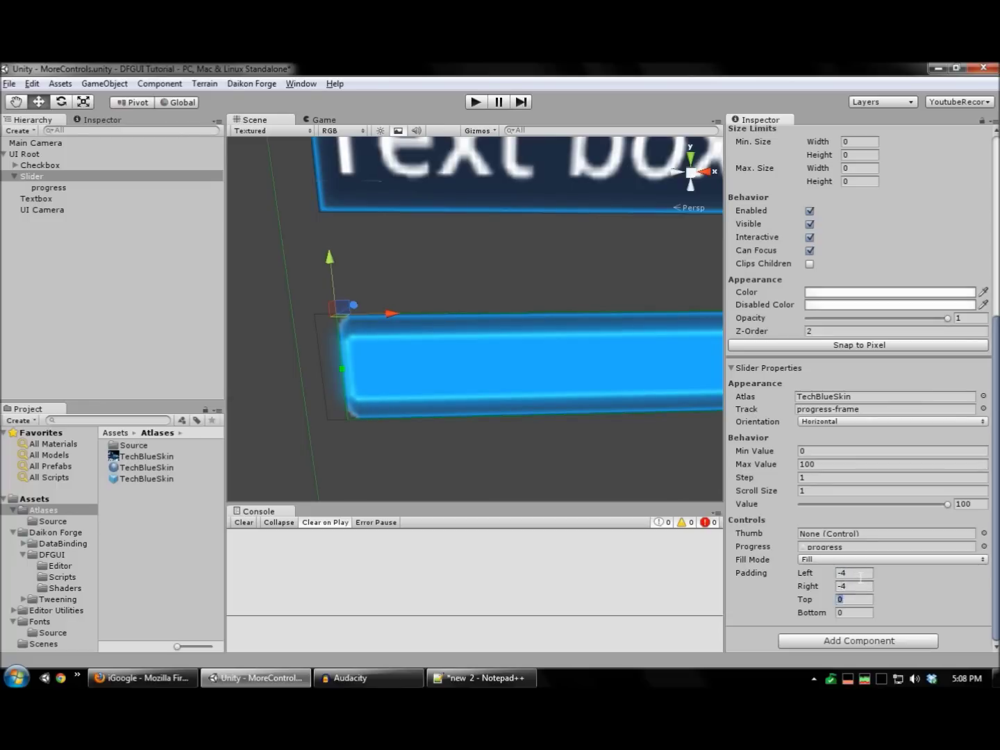
type("-4")
key("Tab")
type("-4")
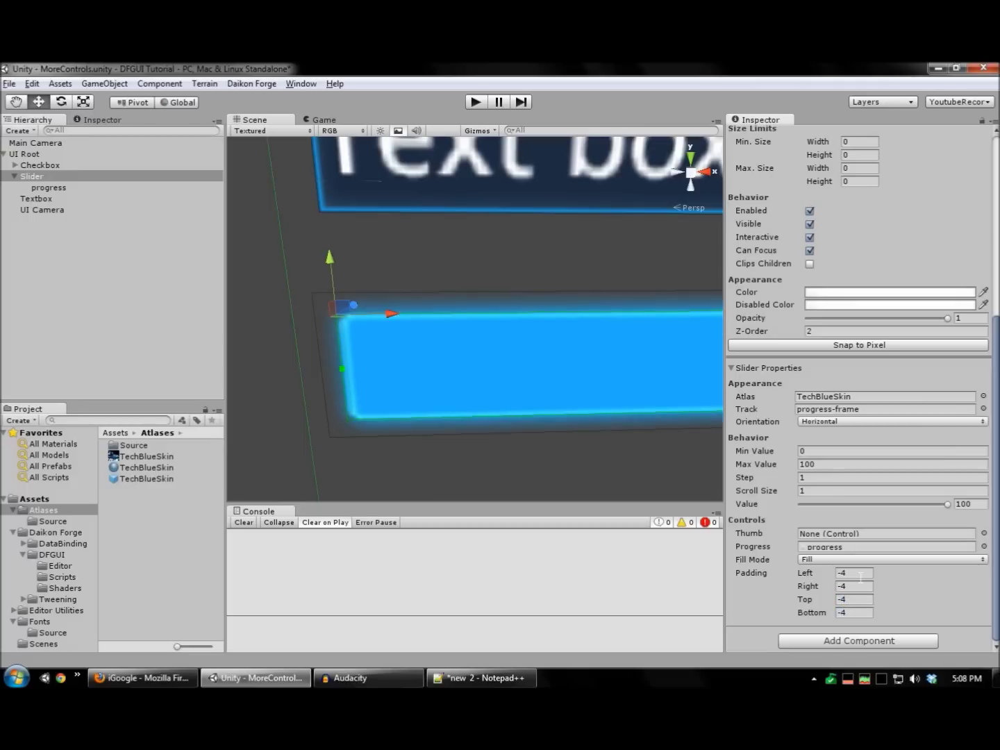
scroll(509, 353, "down", 5)
scroll(600, 345, "up", 4)
scroll(515, 356, "up", 2)
middle_click_drag(553, 357, 446, 409)
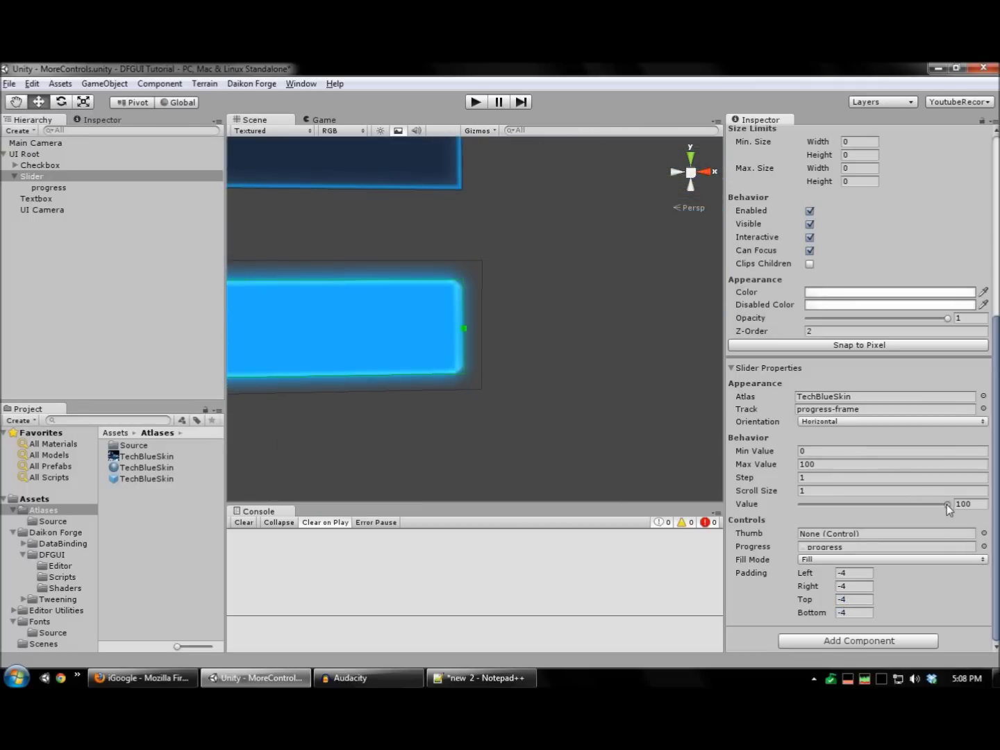
mouse_move(946, 504)
left_mouse_down()
mouse_move(862, 504)
mouse_move(951, 495)
left_mouse_up()
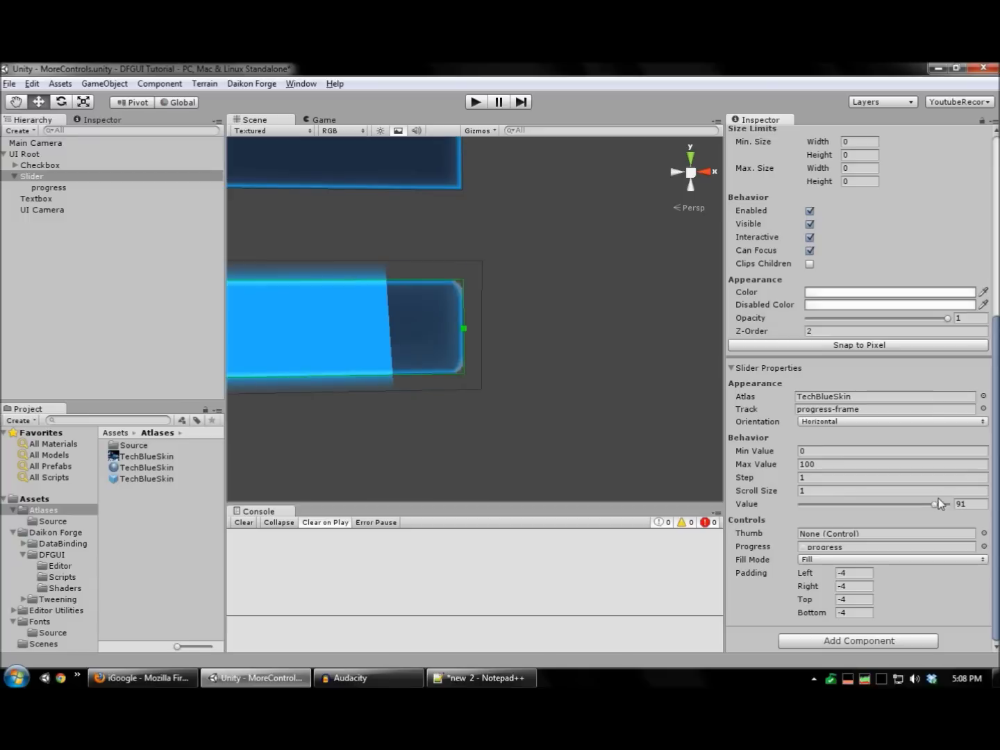
scroll(515, 367, "down", 5)
scroll(520, 353, "up", 3)
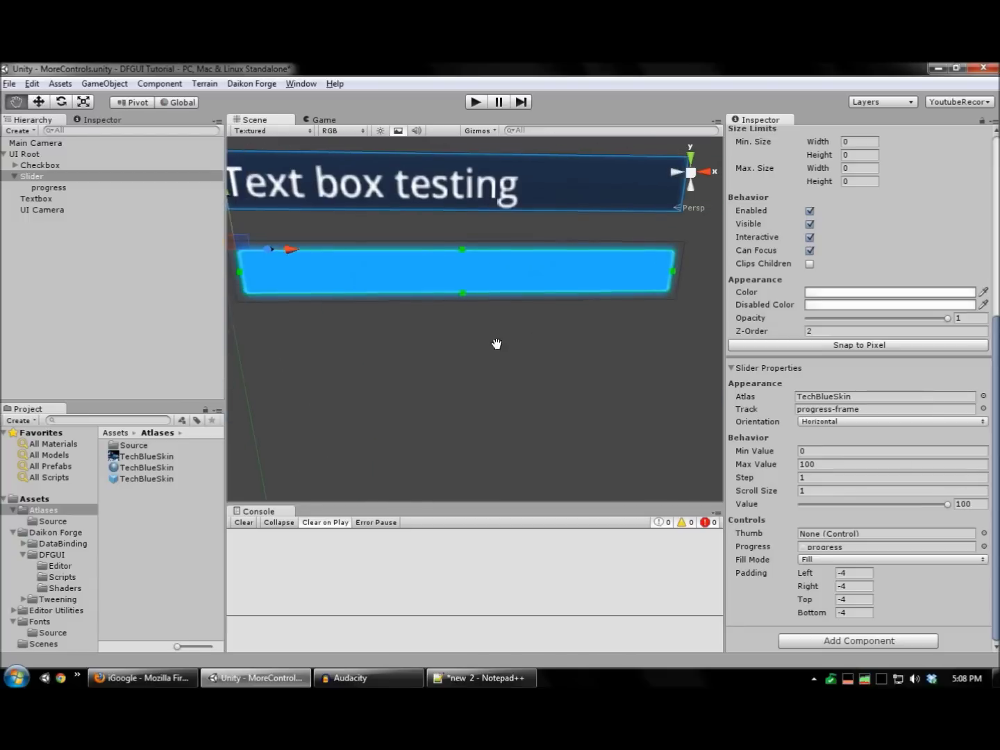
Try Stretch fill mode, then restore Fill mode with the value at 100.
left_click(815, 559)
left_click(834, 575)
scroll(478, 354, "down", 2)
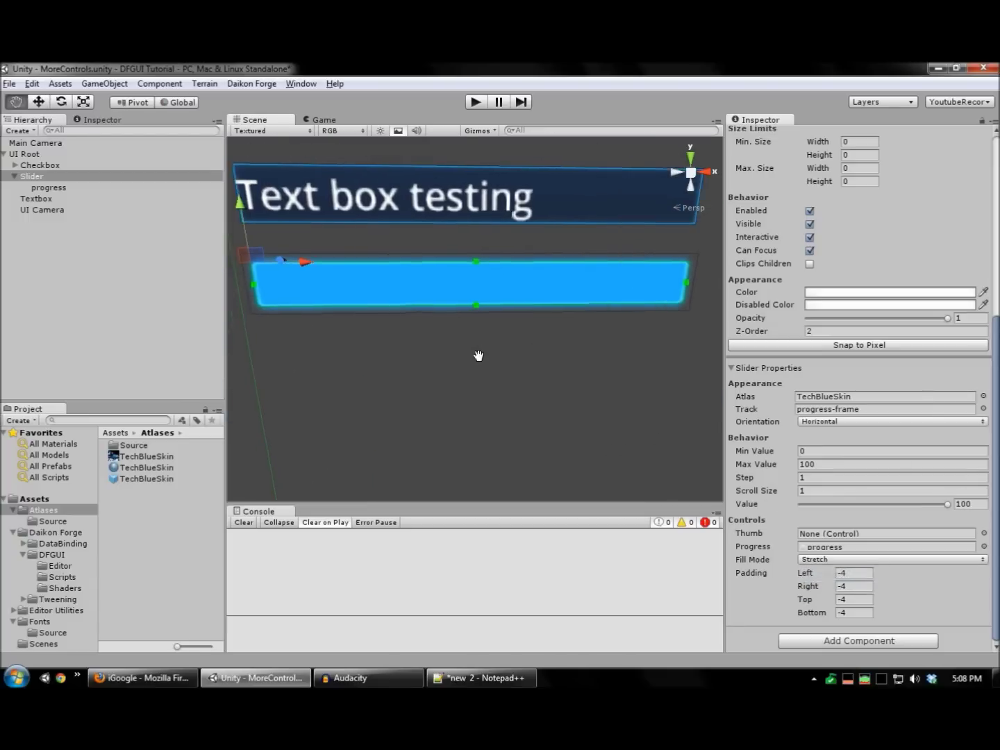
mouse_move(947, 504)
left_mouse_down()
mouse_move(852, 505)
mouse_move(961, 503)
left_mouse_up()
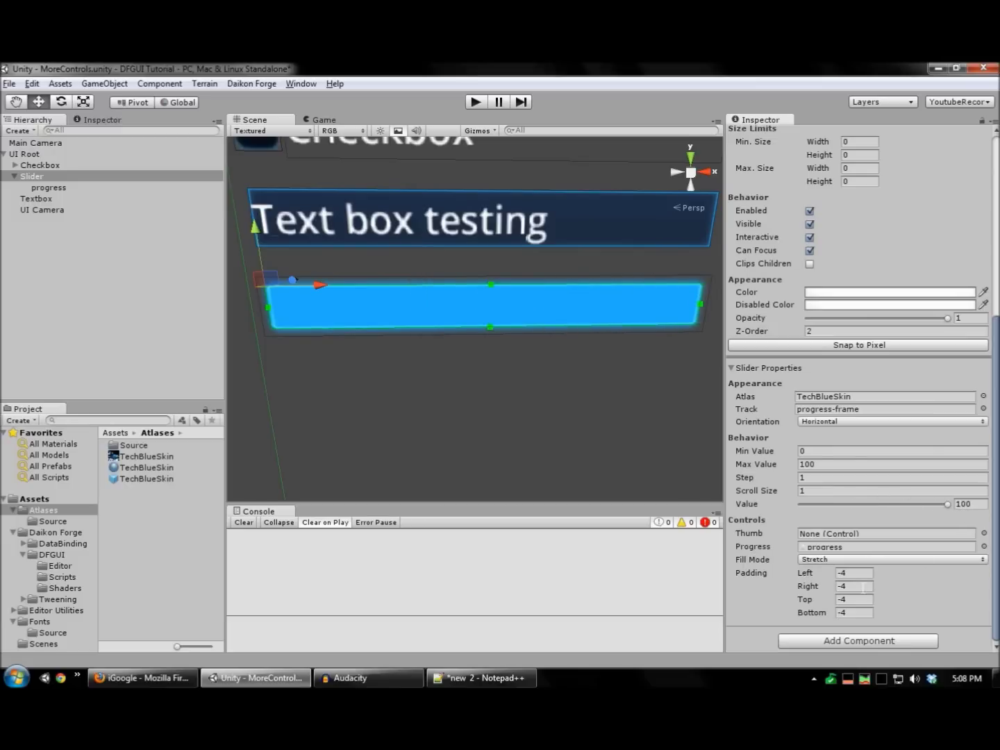
left_click(837, 559)
left_click(818, 589)
right_click_drag(541, 486, 396, 382)
Add a sliced sprite to the Slider using the vert-scroll-thumb image.
right_click(438, 371)
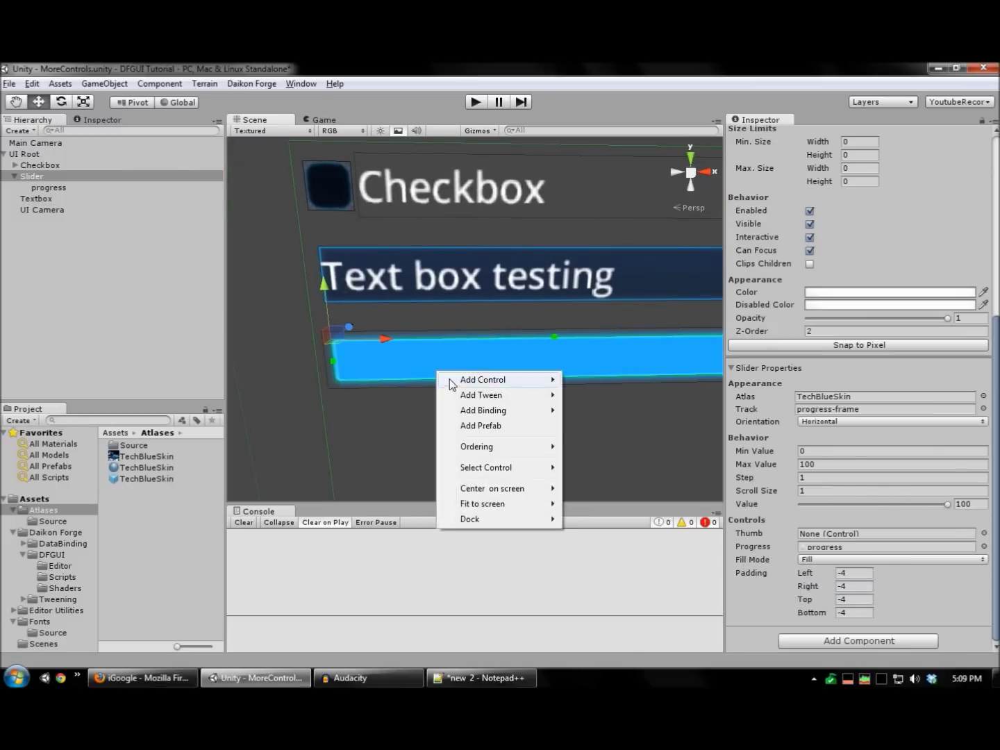
mouse_move(459, 383)
mouse_move(612, 553)
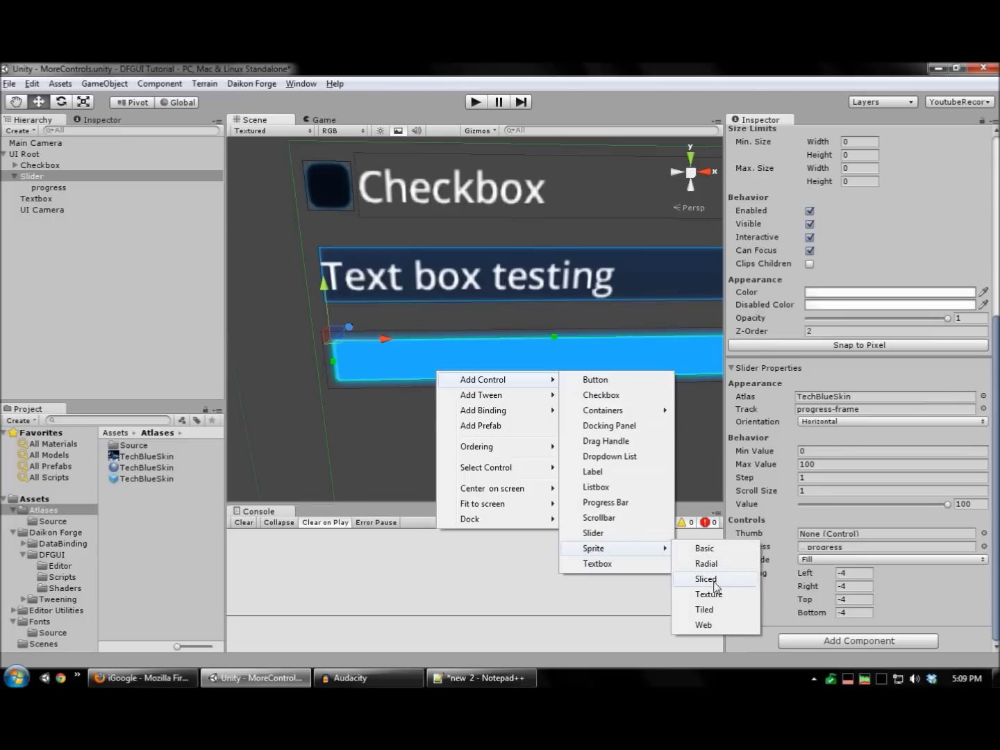
left_click(722, 588)
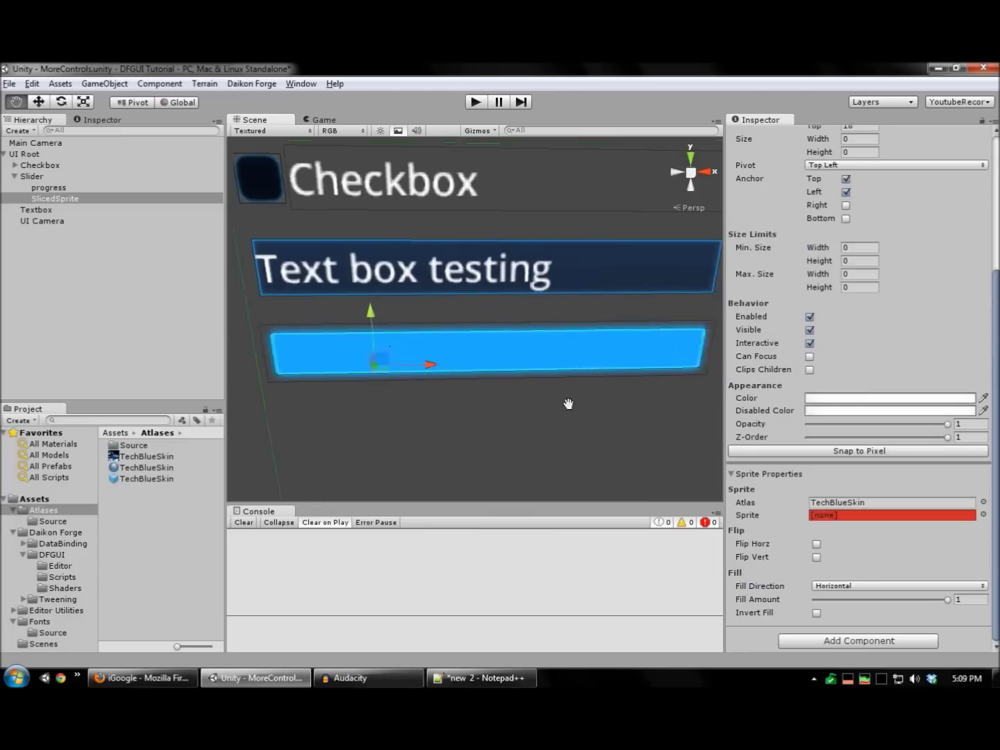
left_click(984, 515)
scroll(293, 302, "down", 10)
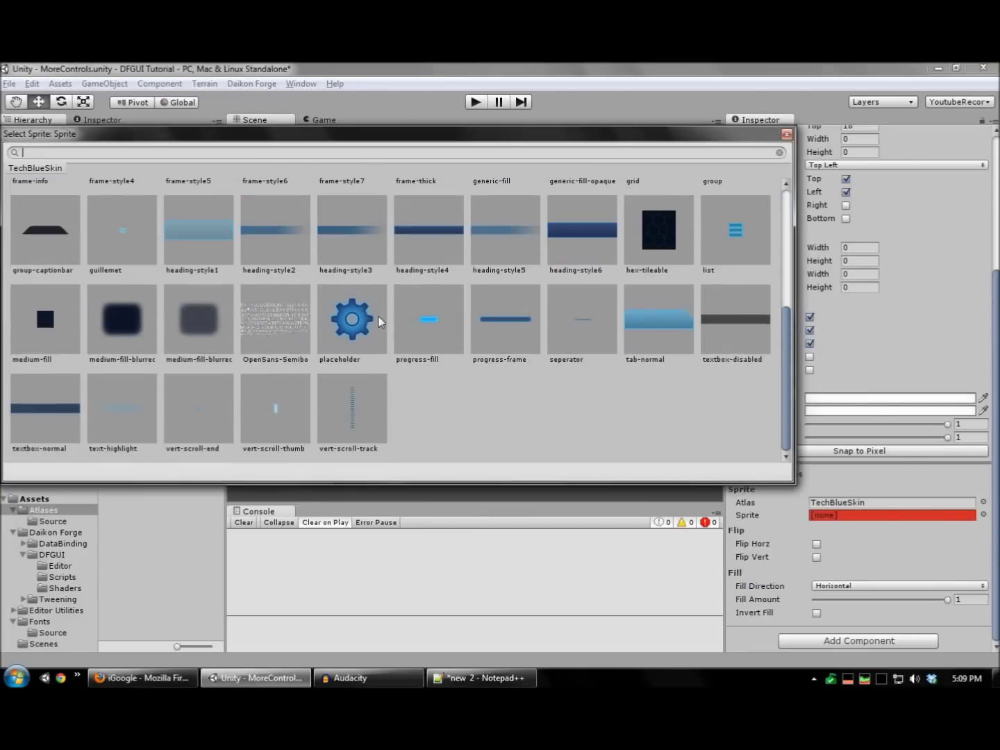
left_click(292, 427)
Position the sprite and resize it to 16 by 32 over the bar's left end.
scroll(587, 343, "up", 5)
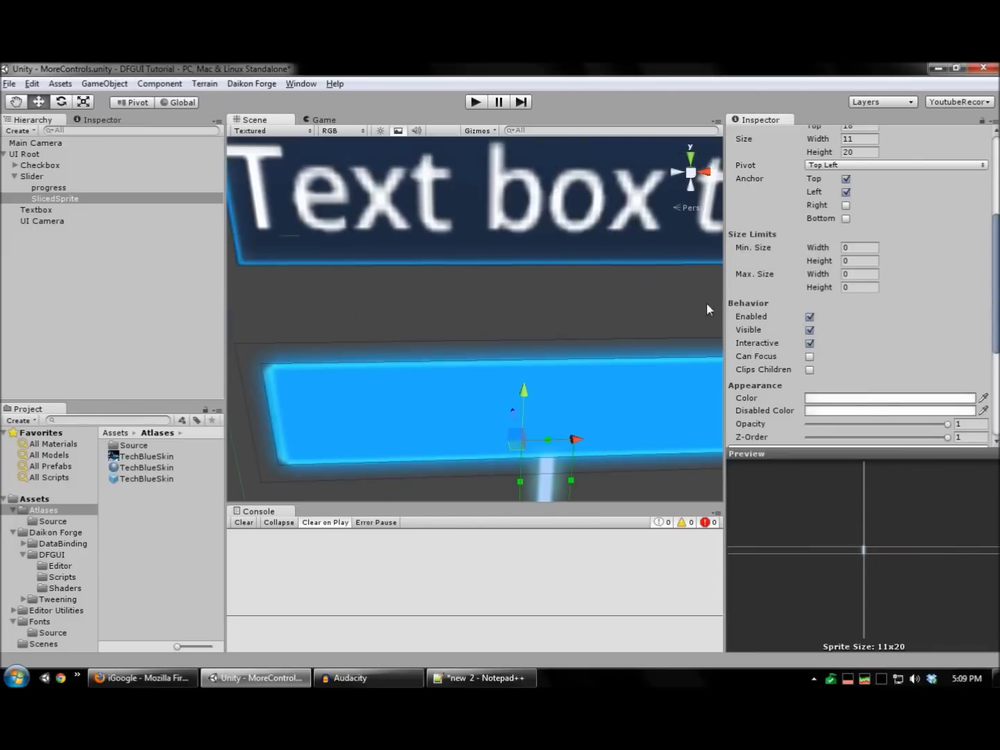
scroll(860, 292, "up", 5)
left_click(870, 307)
type("0")
key("Tab")
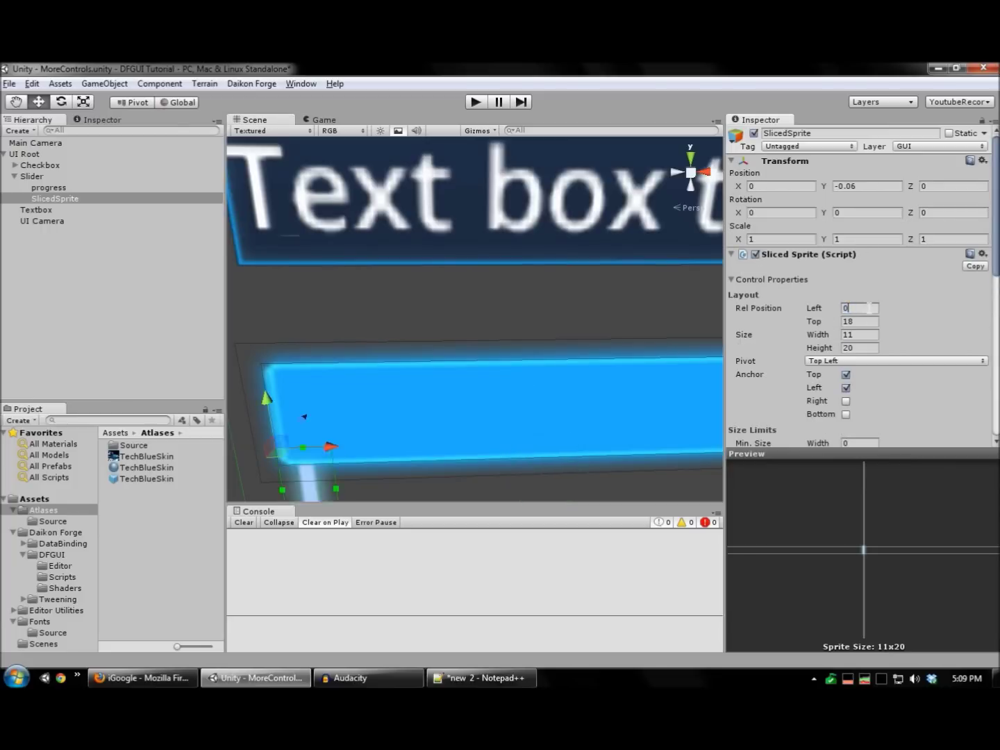
type("0")
middle_click_drag(431, 385, 411, 350)
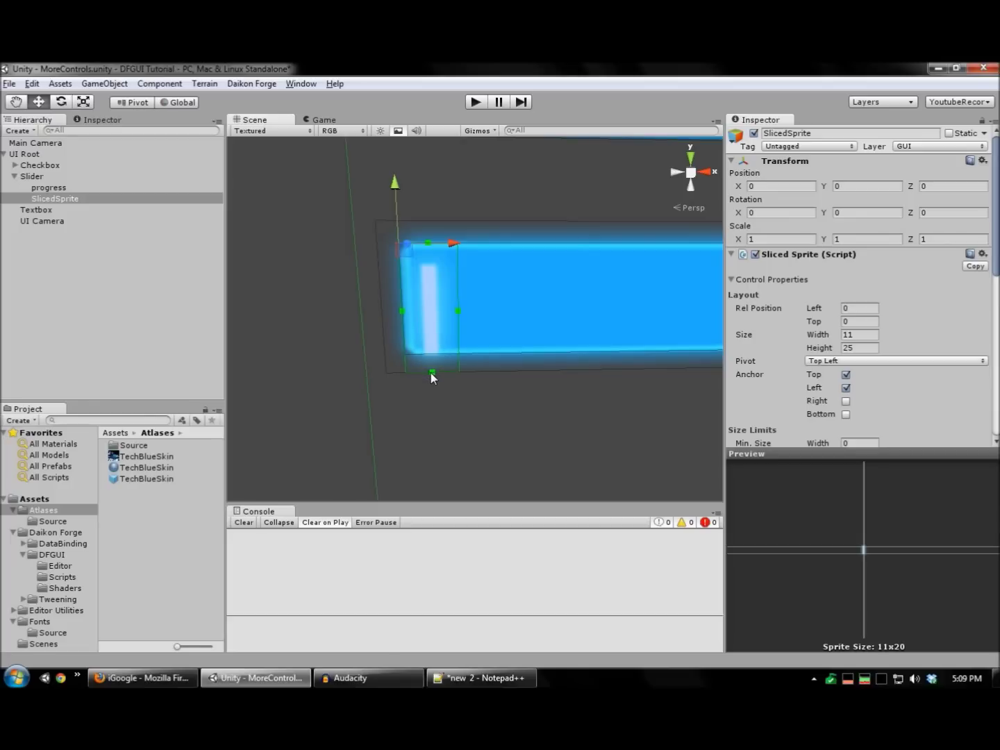
left_click_drag(432, 372, 432, 377)
left_click_drag(427, 240, 428, 216)
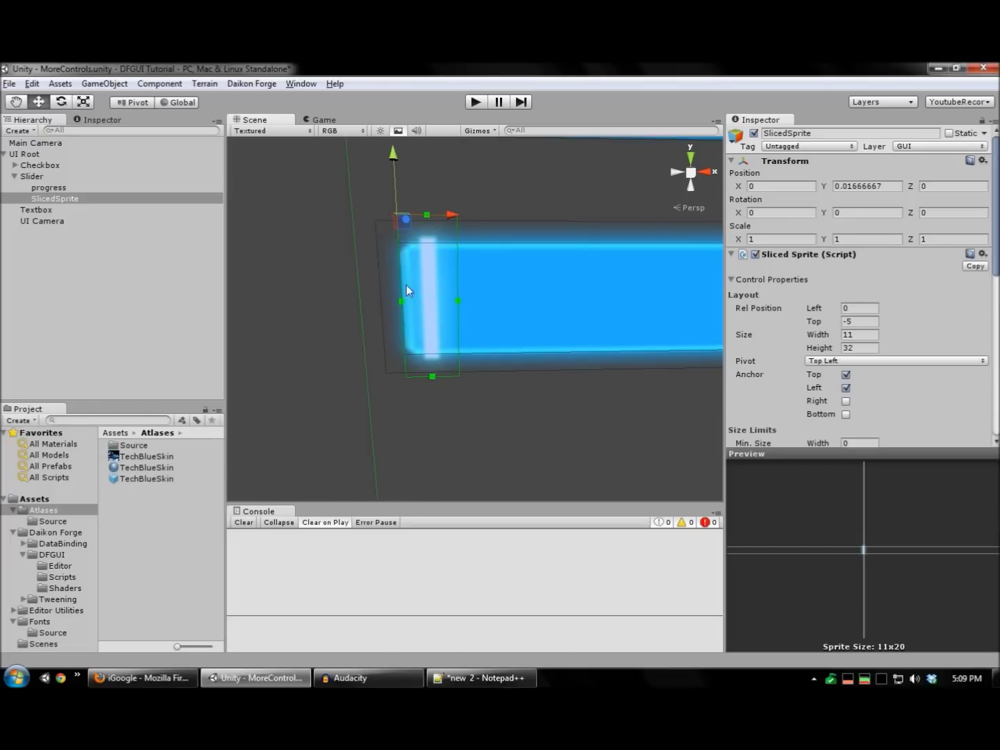
left_click_drag(403, 300, 378, 303)
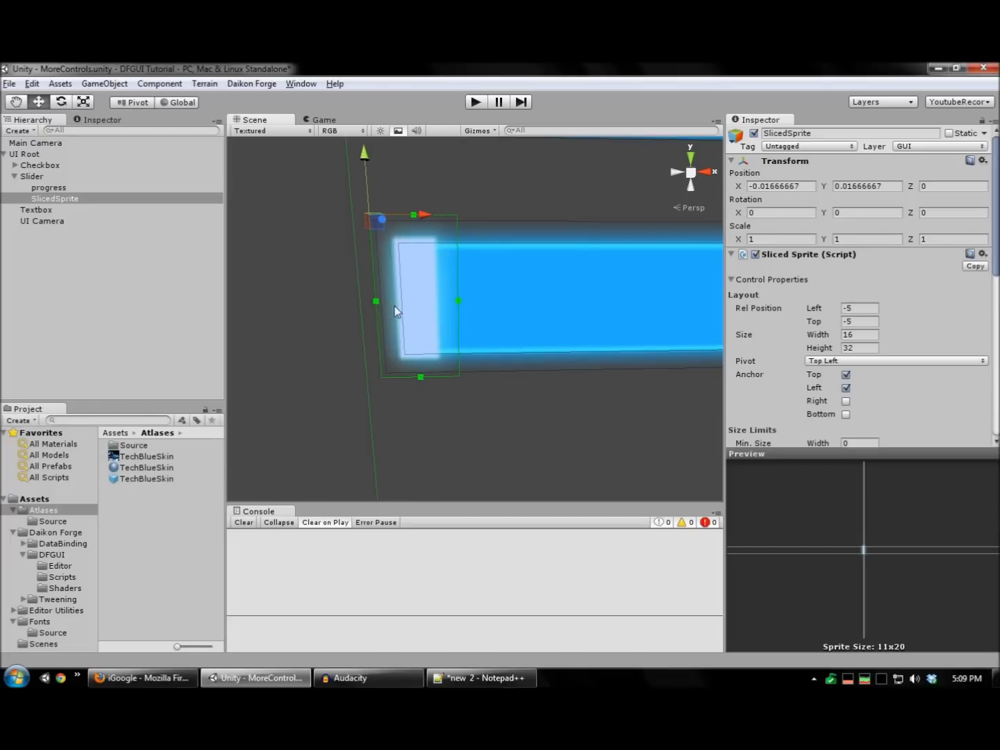
left_click_drag(459, 300, 459, 301)
Rename the sprite to 'thumb'.
left_click(811, 133)
key("ctrl+a")
type("t")
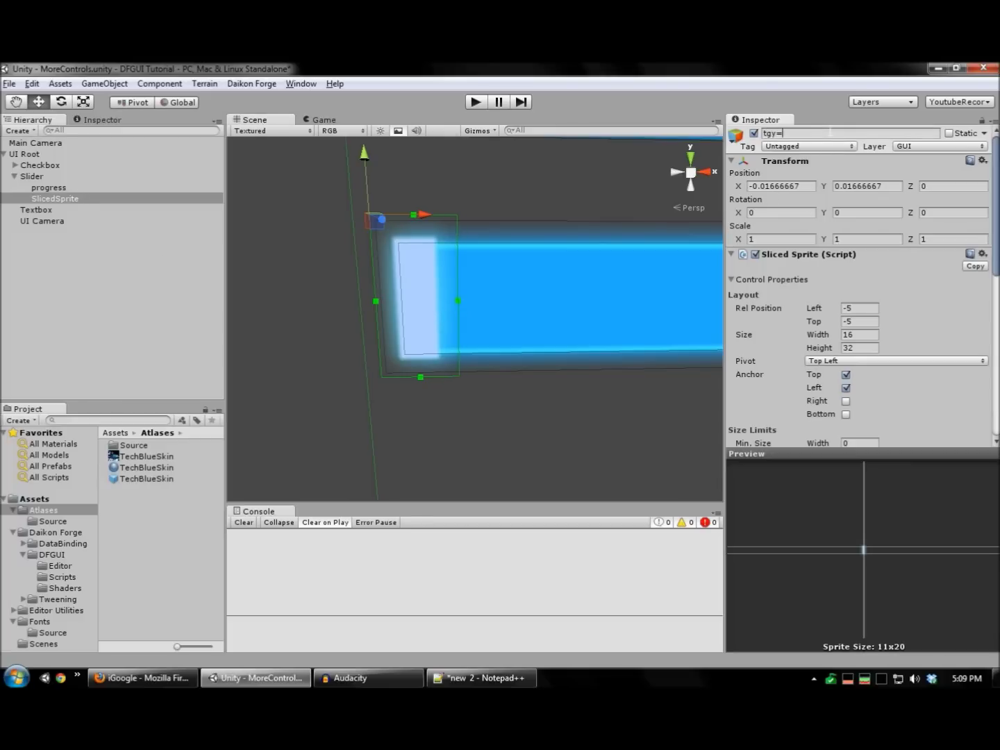
type("humb")
key("Return")
left_click(52, 176)
Assign thumb as the Slider's Thumb and test the value down and back to 100.
scroll(966, 360, "down", 5)
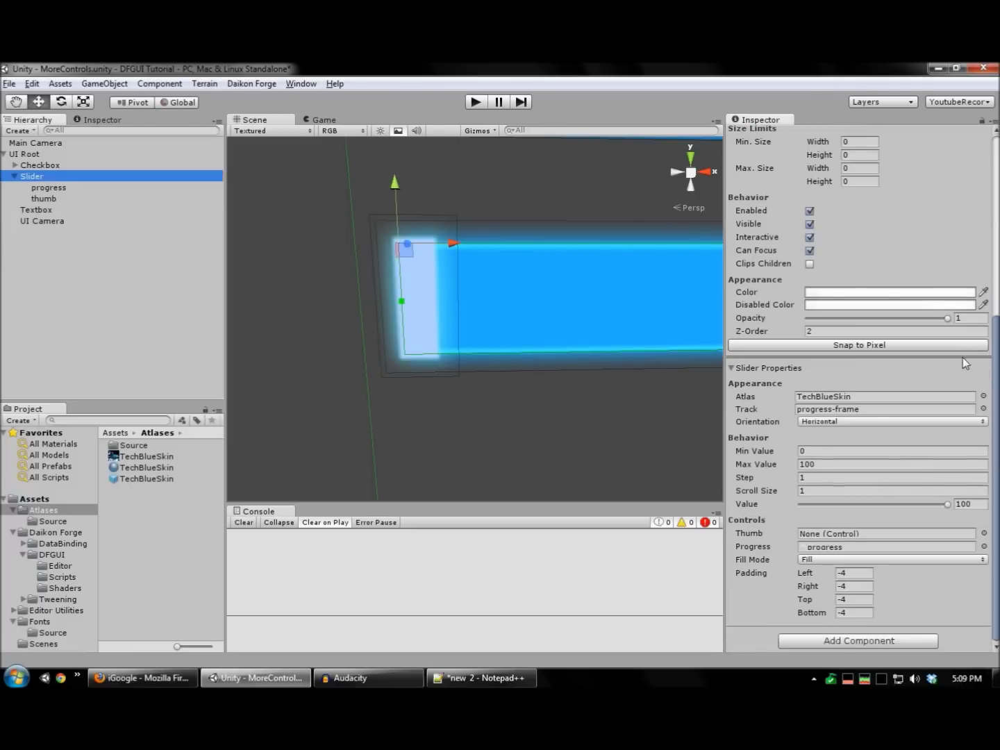
left_click_drag(45, 199, 858, 534)
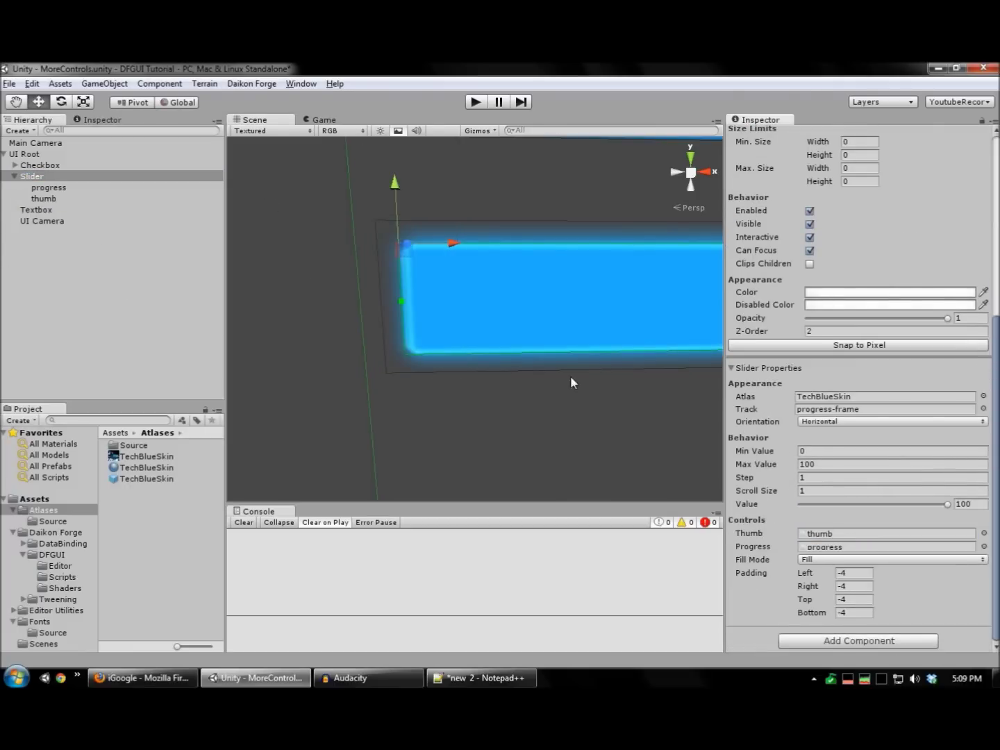
middle_click_drag(570, 376, 10, 366)
scroll(591, 365, "down", 4)
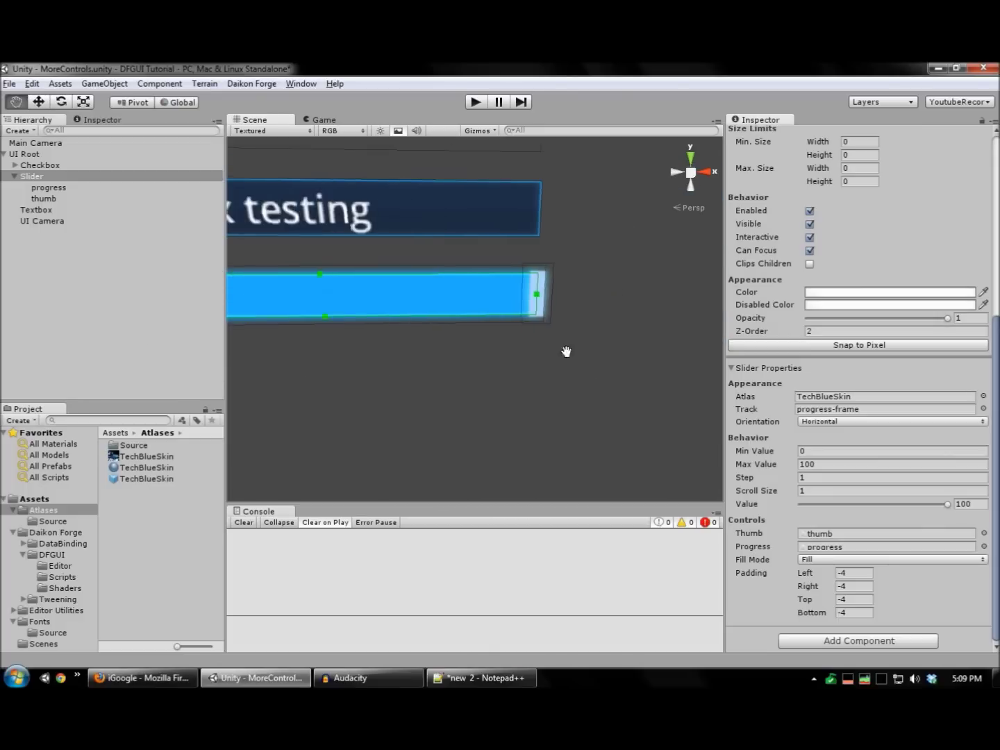
mouse_move(566, 350)
middle_mouse_down()
mouse_move(675, 353)
mouse_move(585, 351)
middle_mouse_up()
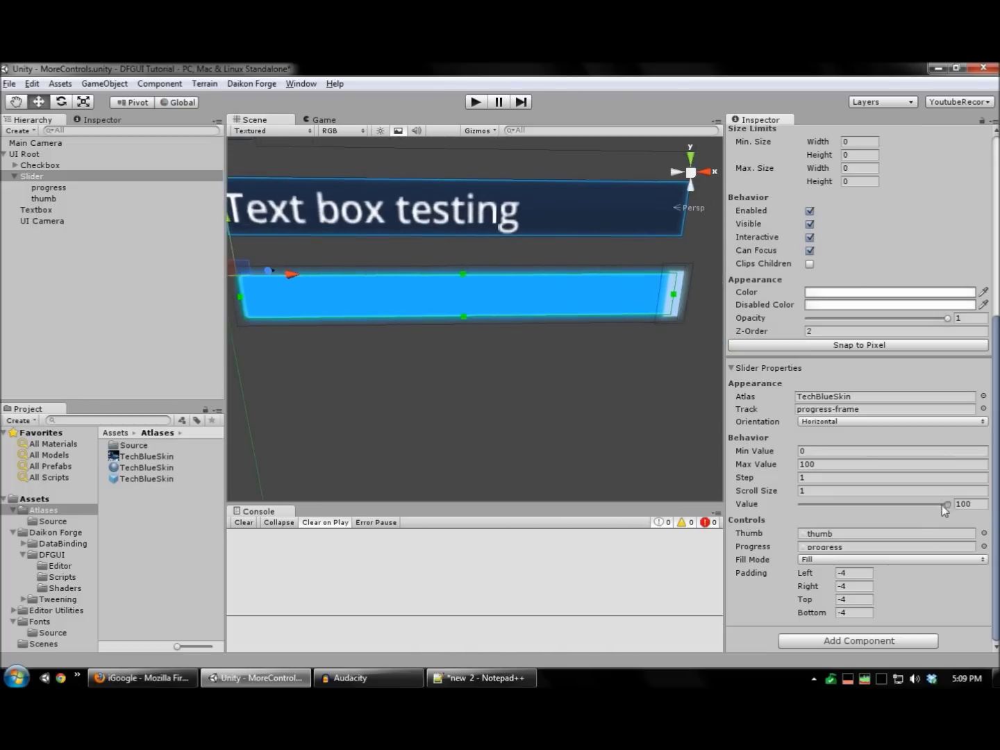
left_click_drag(945, 504, 729, 501)
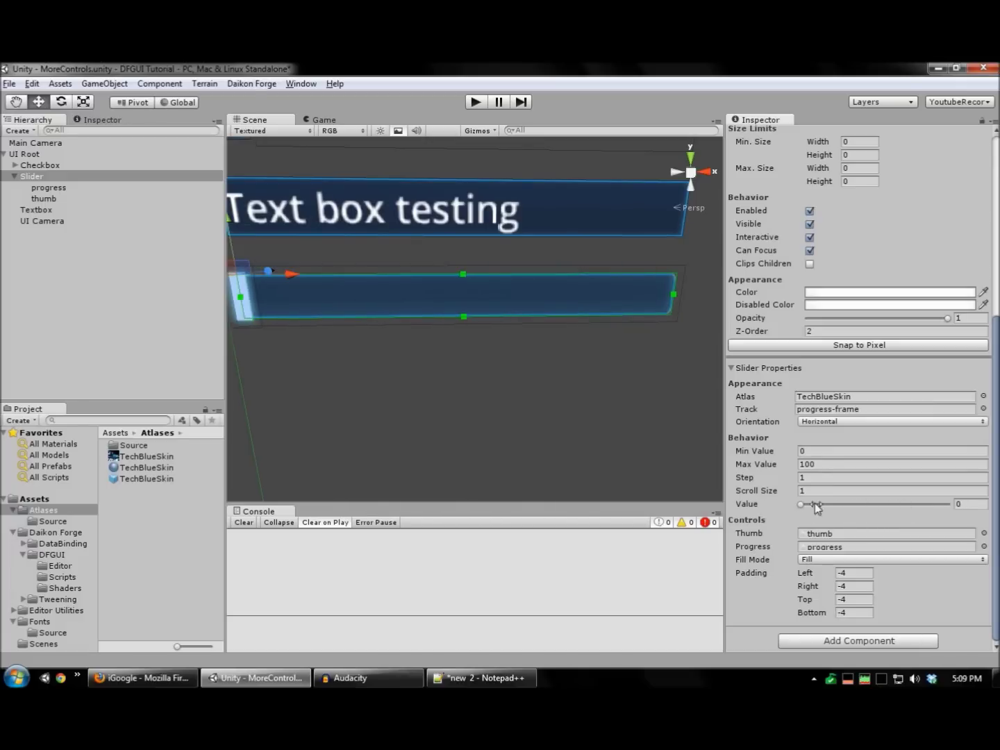
left_click_drag(815, 503, 949, 503)
Frame the whole UI and run the scene.
left_click(623, 378)
key("f")
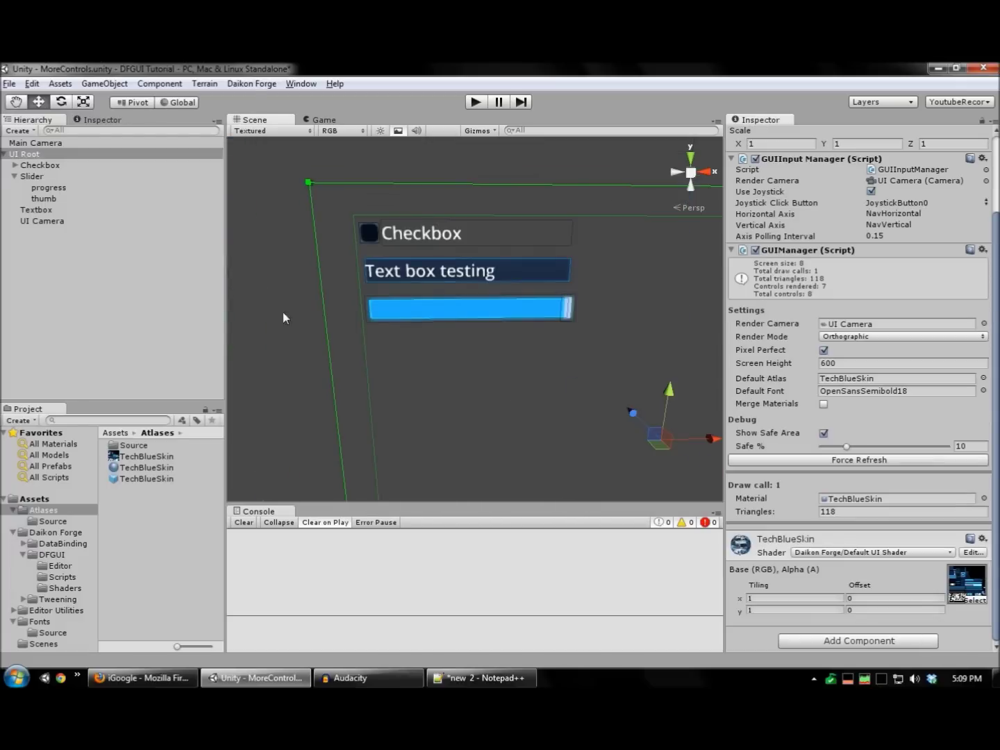
left_click(273, 283)
left_click(479, 102)
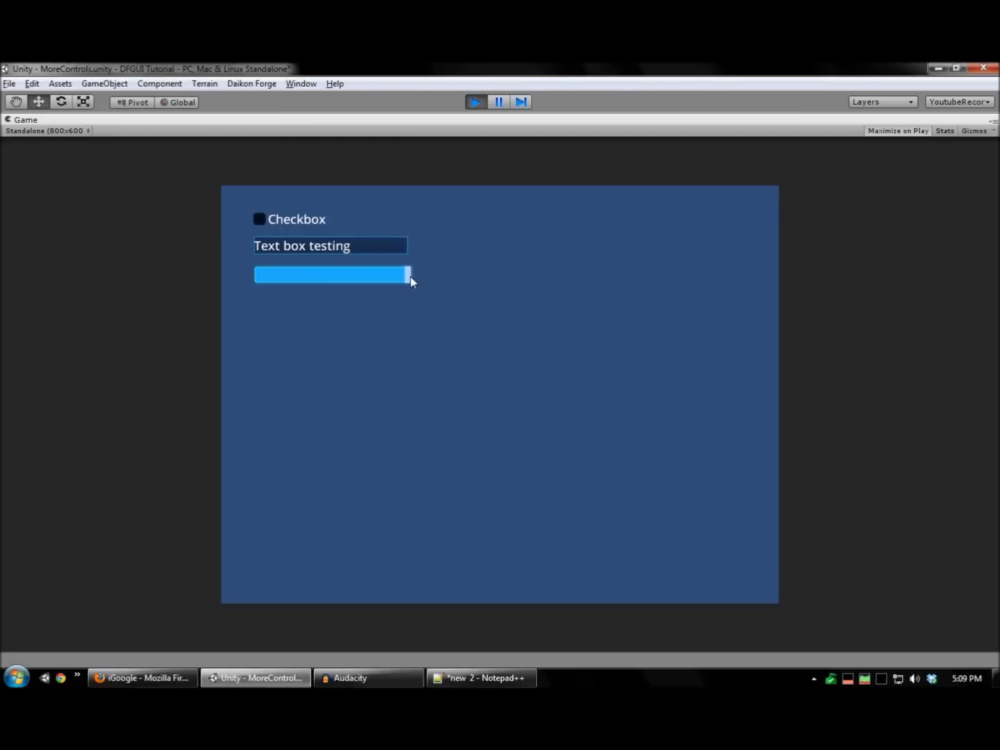
left_click_drag(410, 276, 282, 276)
mouse_move(424, 282)
left_mouse_down()
mouse_move(239, 291)
mouse_move(427, 298)
left_mouse_up()
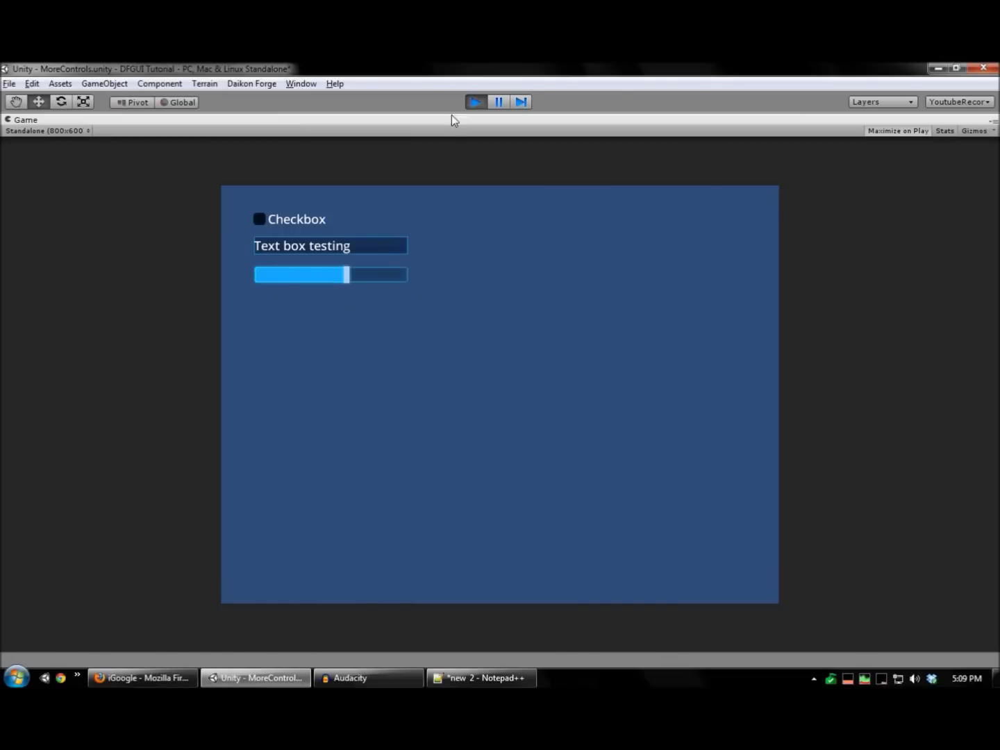
left_click(475, 102)
key("f")
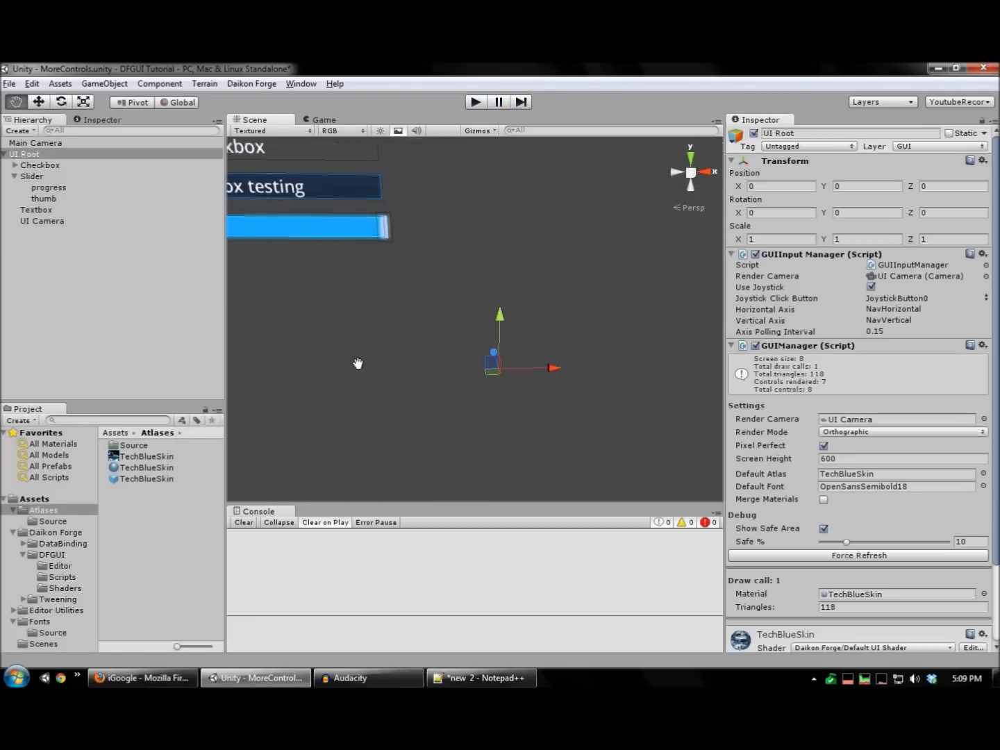
Add a Progress Bar below the slider and bring up its Background sprite choices.
right_click(314, 301)
mouse_move(360, 309)
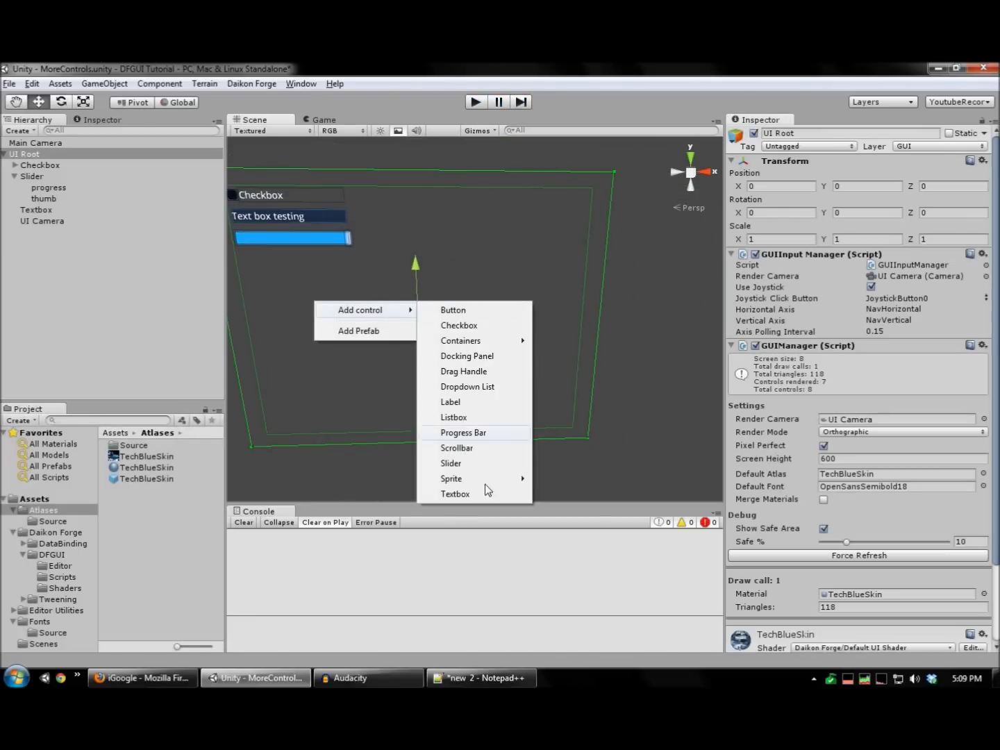
left_click(469, 432)
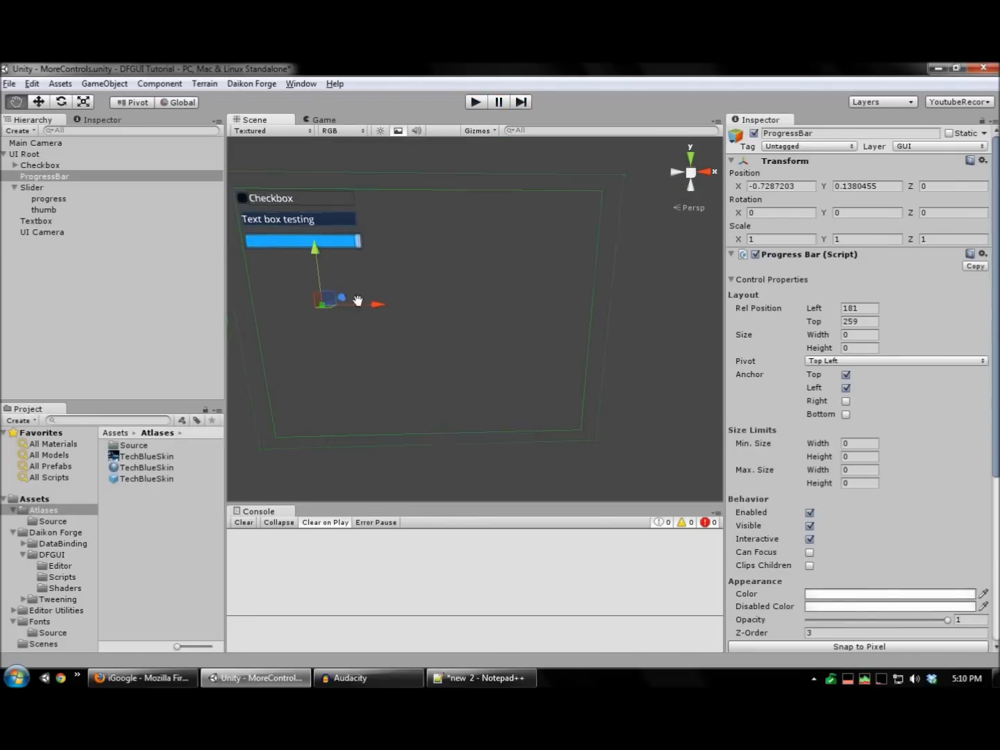
key("f")
left_click_drag(444, 351, 327, 291)
scroll(944, 482, "down", 5)
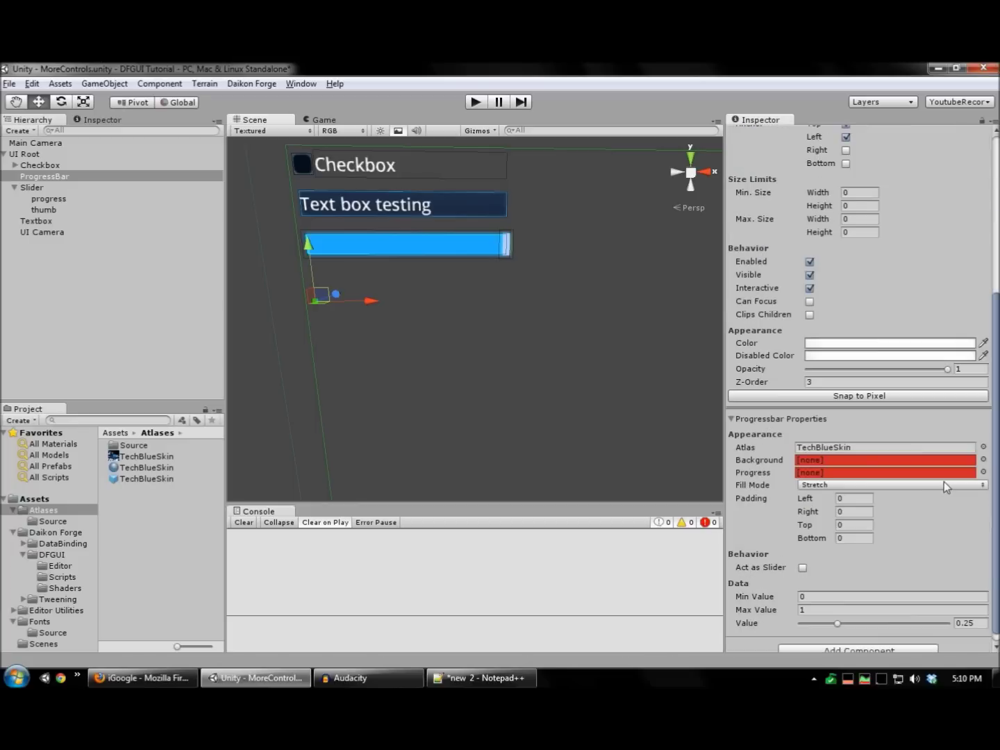
left_click(983, 460)
scroll(434, 319, "down", 5)
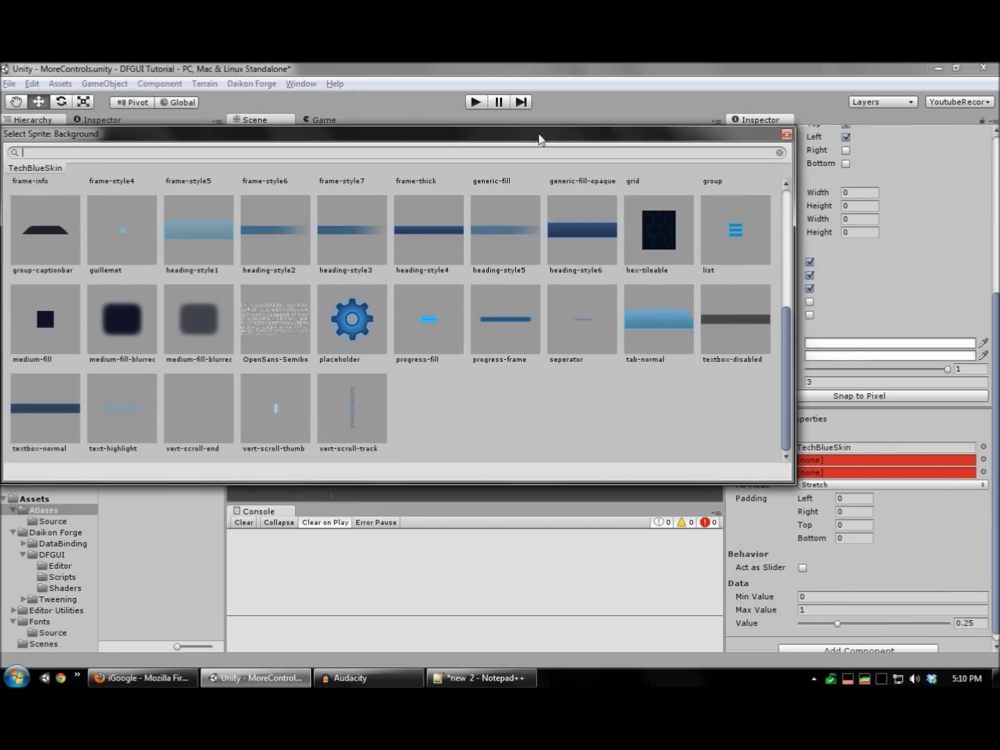
Skin the progress bar with progress-frame as its background and progress-fill as its fill.
left_click_drag(539, 138, 629, 147)
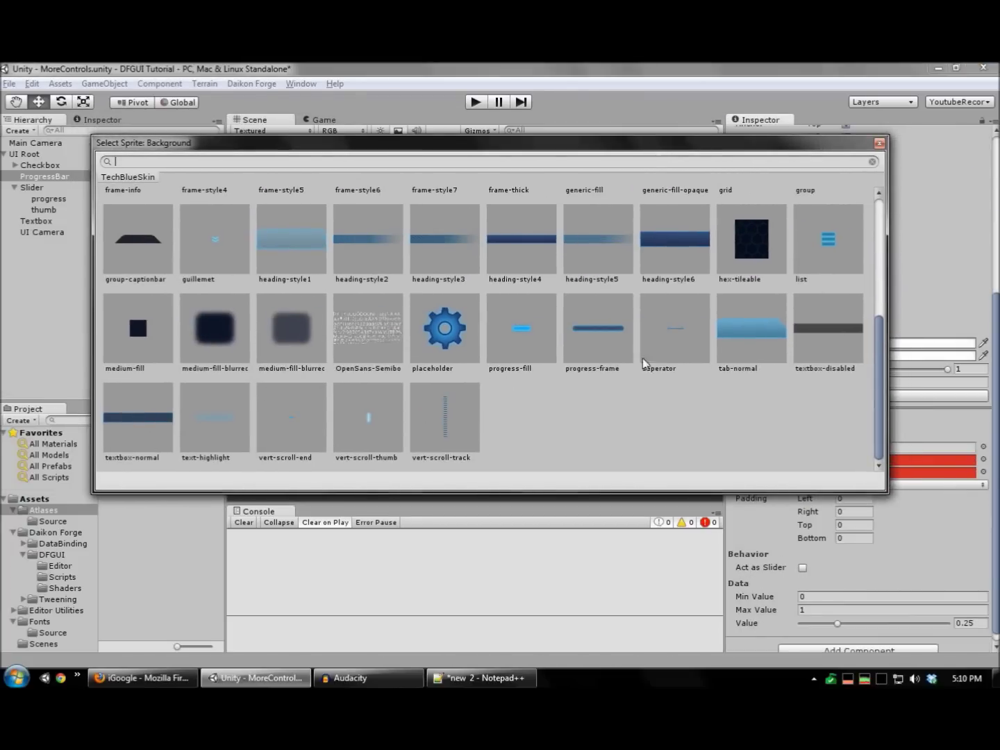
scroll(604, 402, "up", 1)
left_click_drag(558, 143, 480, 150)
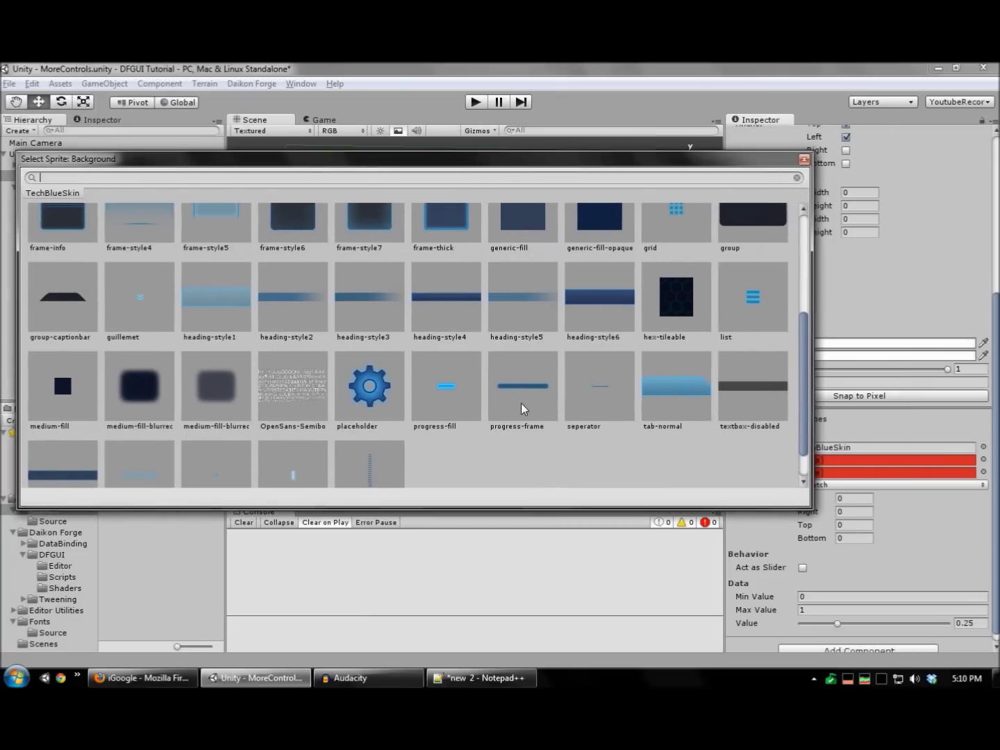
double_click(522, 404)
left_click(983, 472)
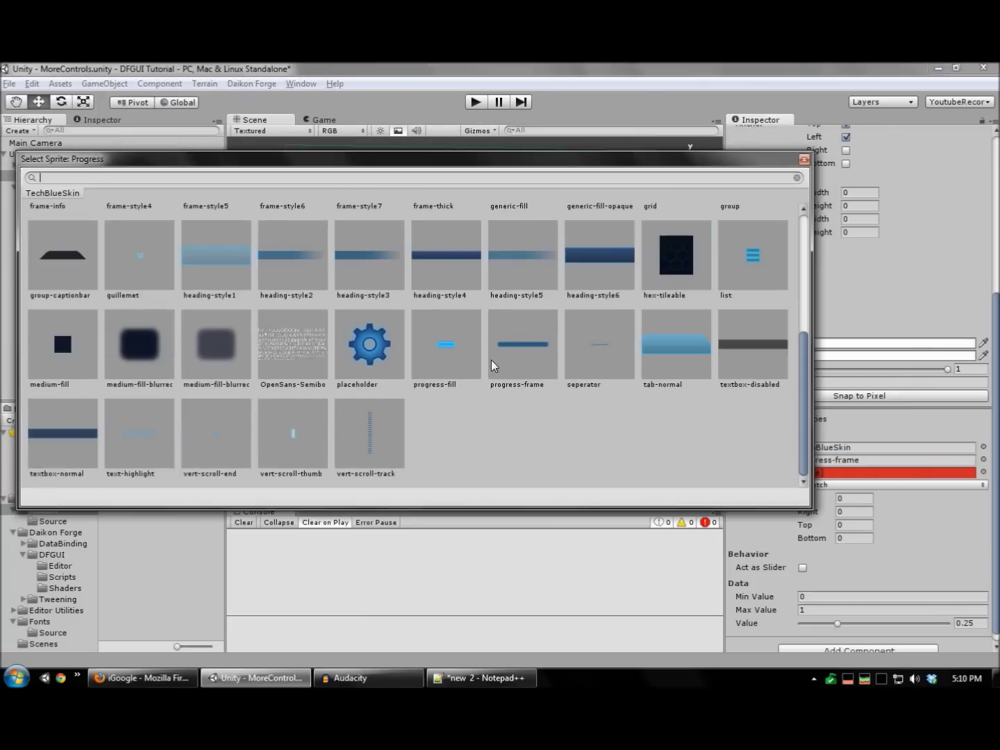
double_click(439, 354)
Stretch the progress bar into a longer, taller bar below the slider.
scroll(455, 315, "up", 5)
middle_click_drag(441, 329, 588, 328)
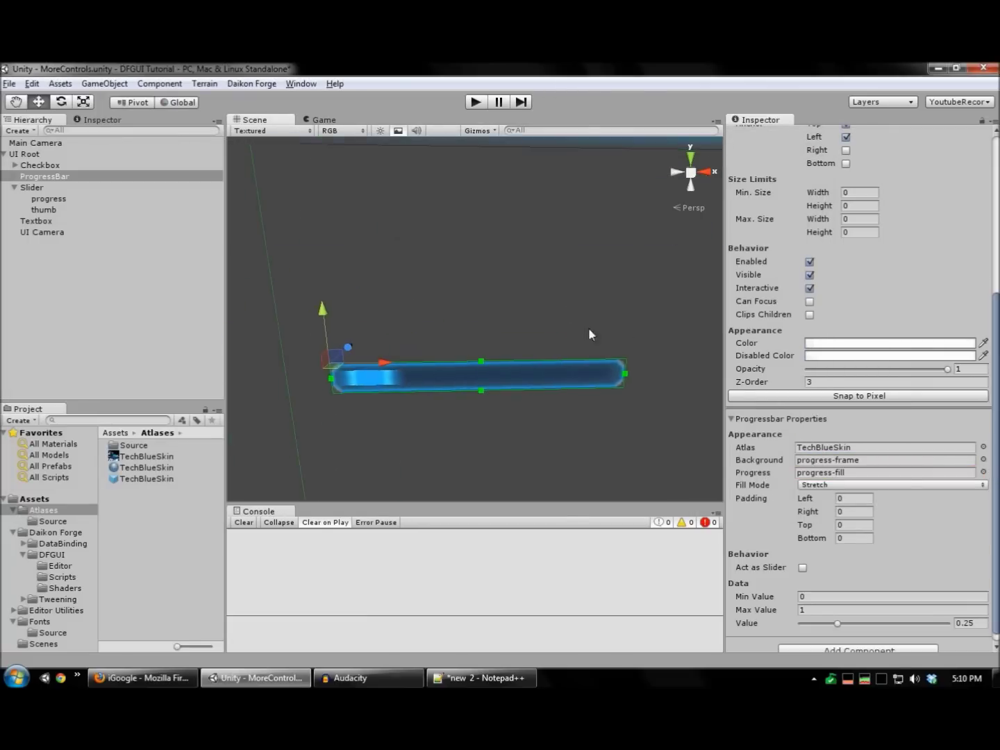
scroll(409, 297, "down", 3)
middle_click_drag(408, 296, 309, 278)
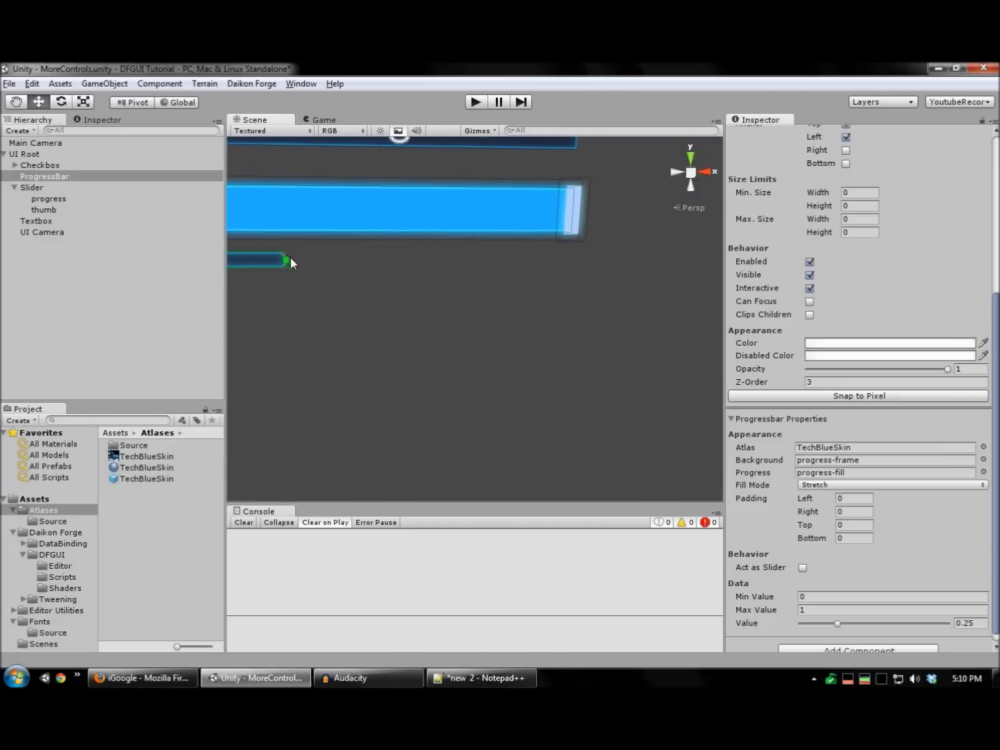
left_click_drag(290, 258, 579, 240)
scroll(456, 299, "up", 2)
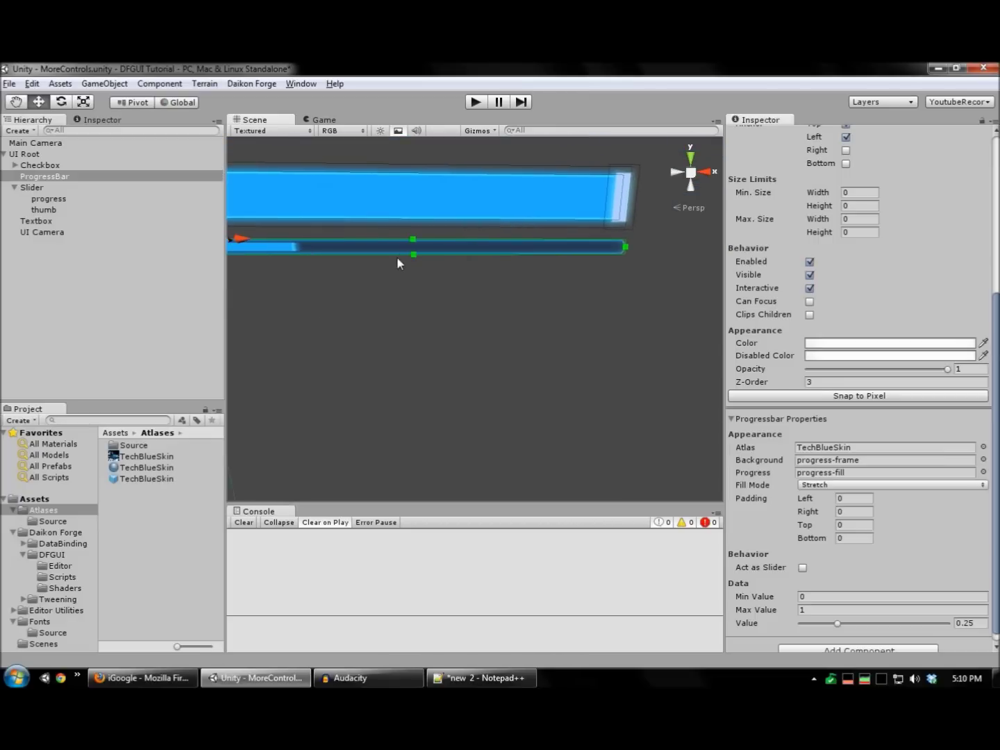
left_click_drag(413, 255, 419, 275)
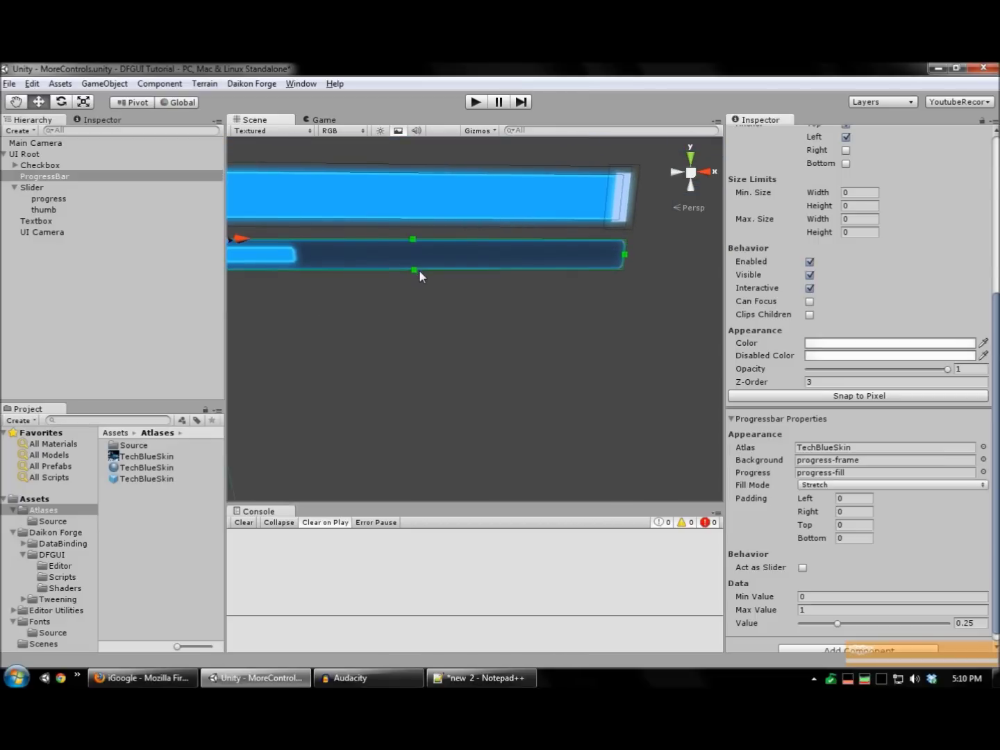
middle_click_drag(417, 335, 485, 357)
scroll(477, 351, "up", 3)
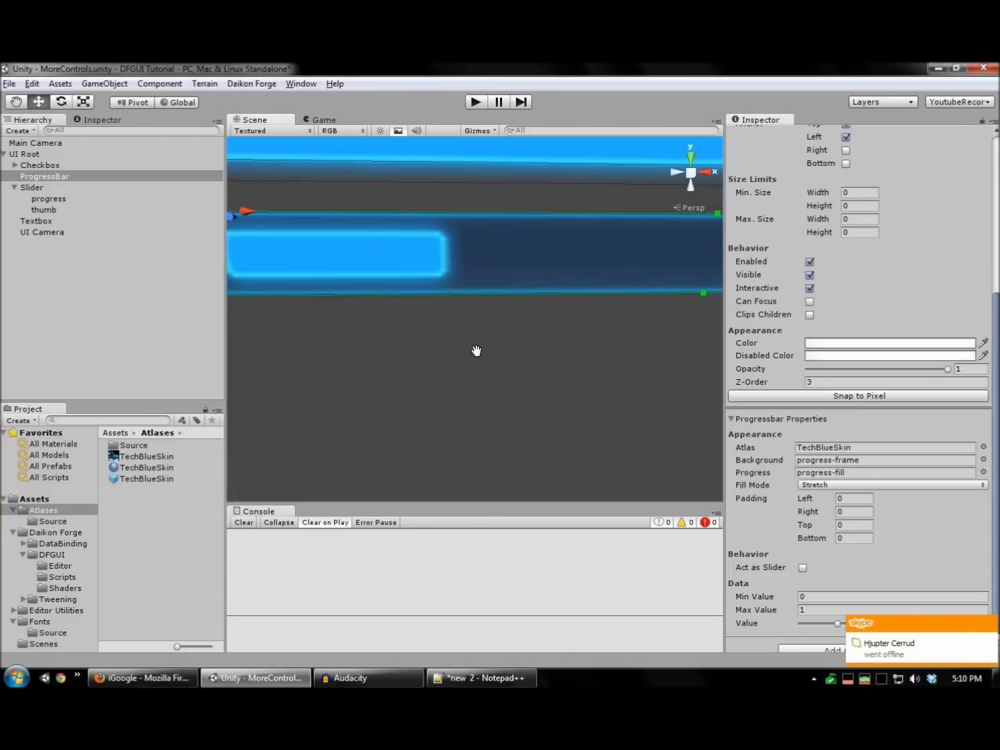
scroll(477, 350, "down", 3)
scroll(833, 463, "down", 1)
left_click(840, 486)
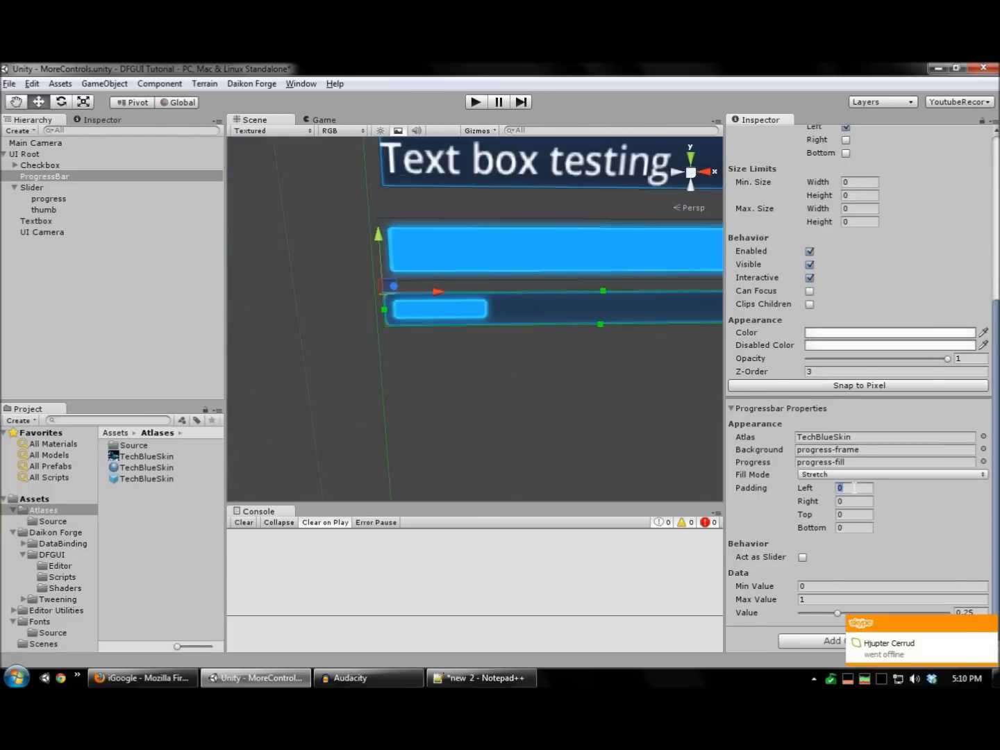
Set the progress bar's padding to -4 on left, right, top and bottom.
type("-4")
type("-")
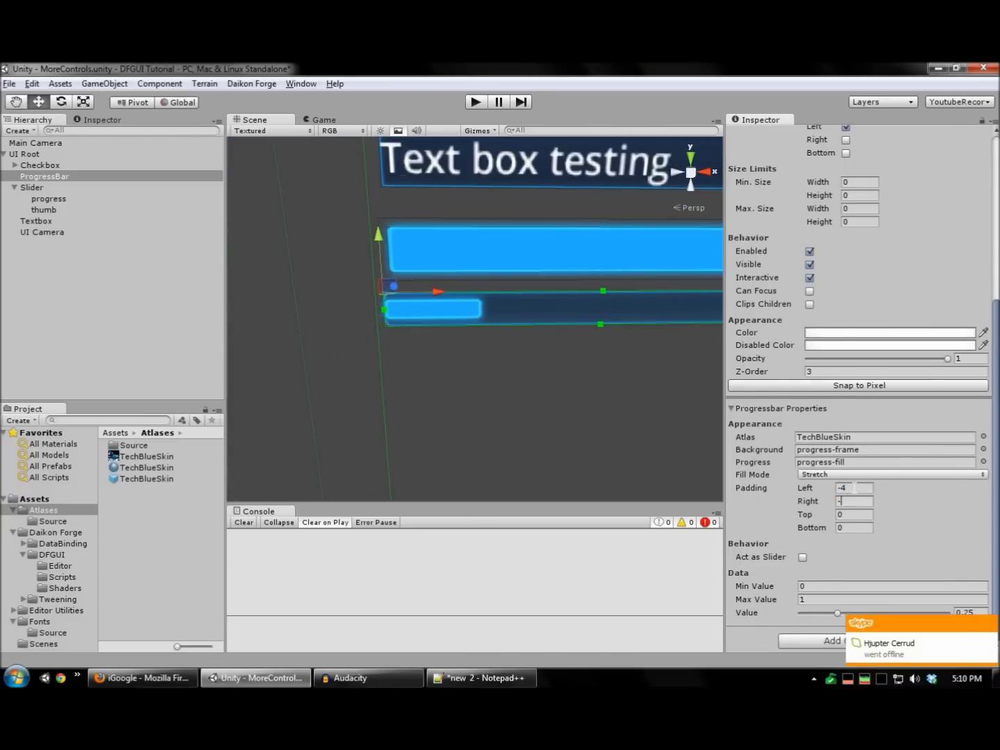
type("4")
key("Tab")
type("-4-4")
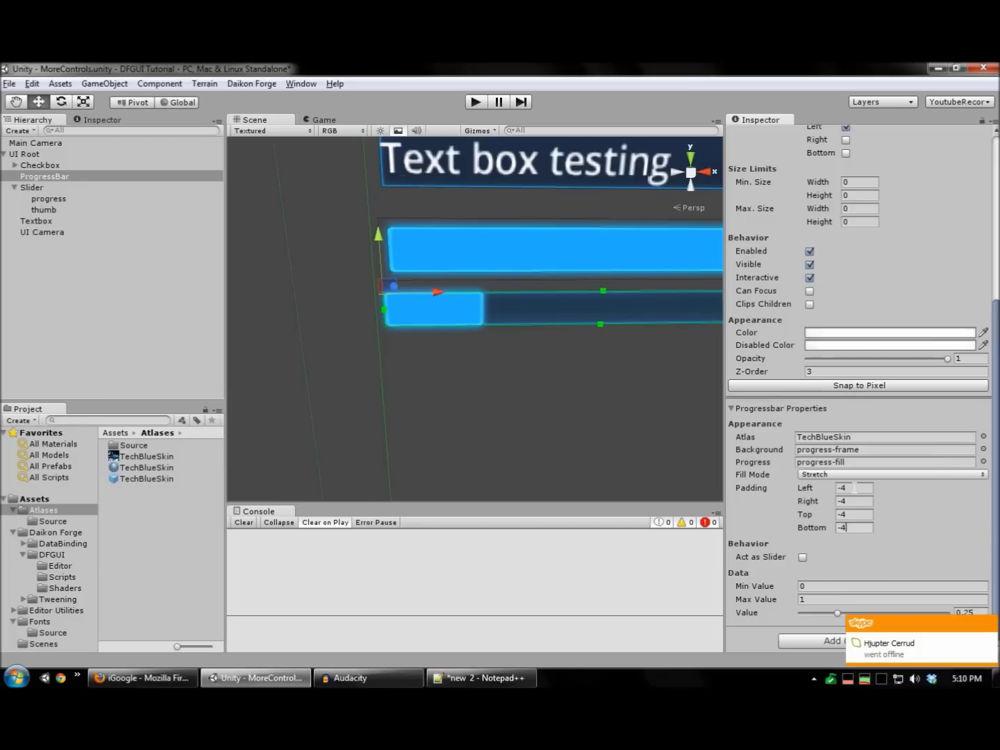
Change the progress bar's Fill Mode to Fill and preview it at different progress values.
scroll(424, 353, "down", 4)
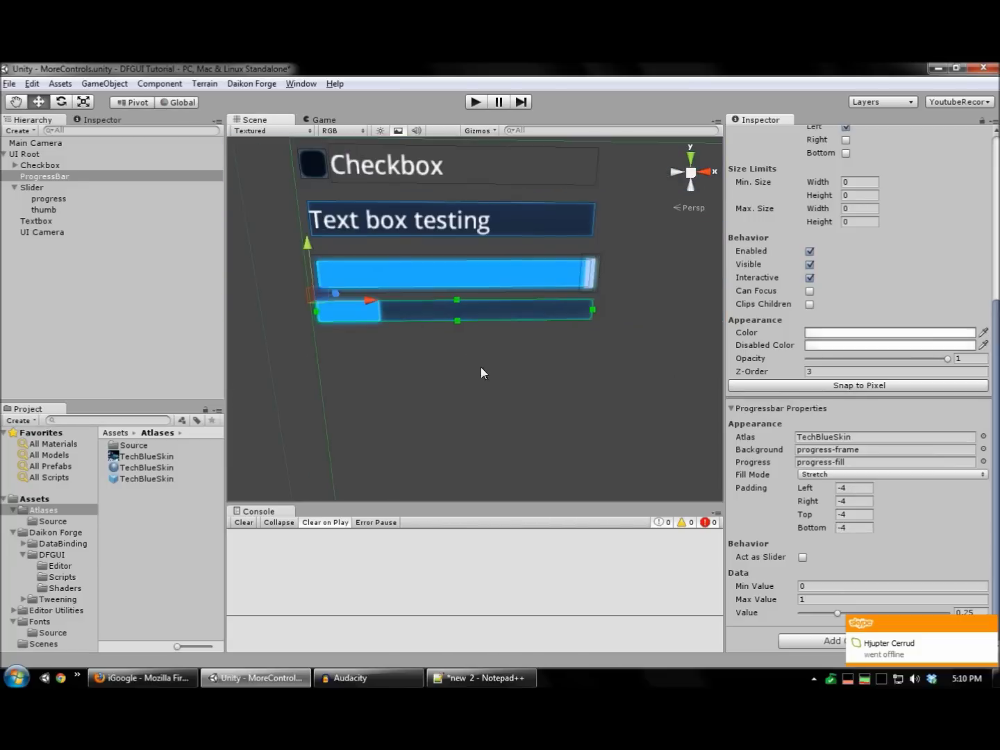
middle_click_drag(482, 373, 458, 356)
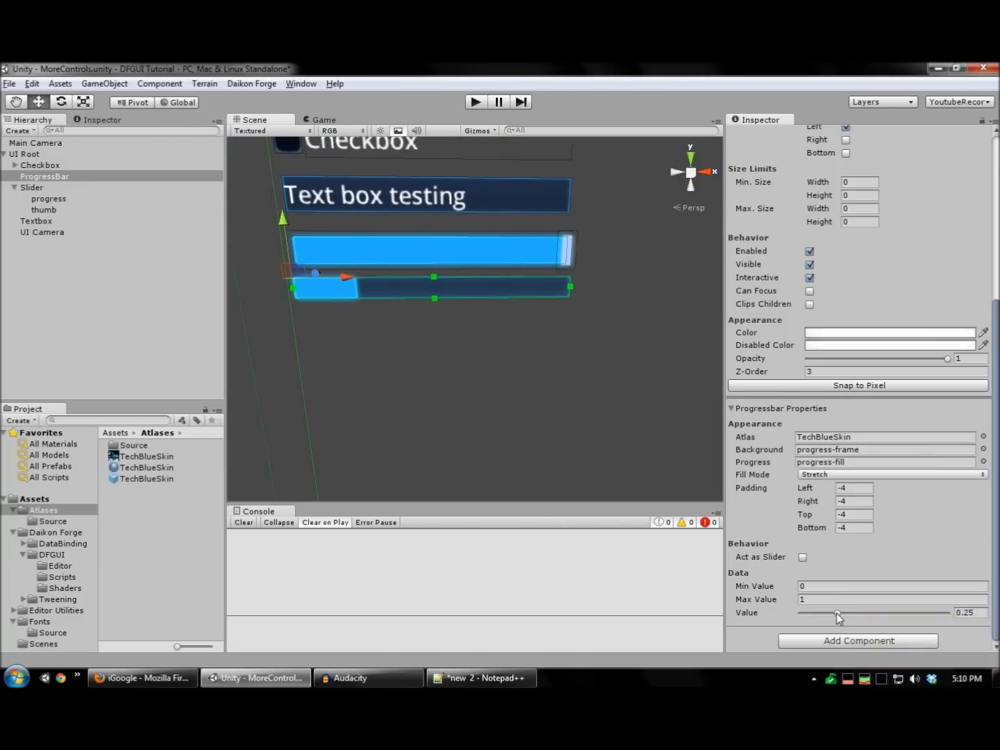
left_click_drag(837, 613, 950, 584)
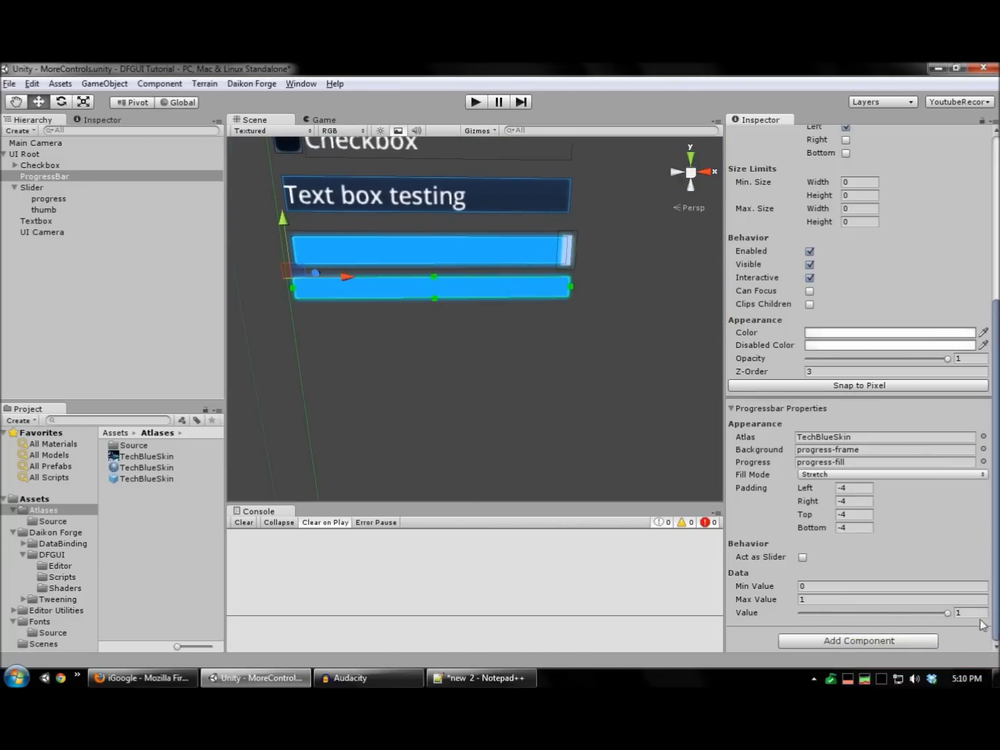
left_click(829, 473)
left_click(825, 506)
key("f")
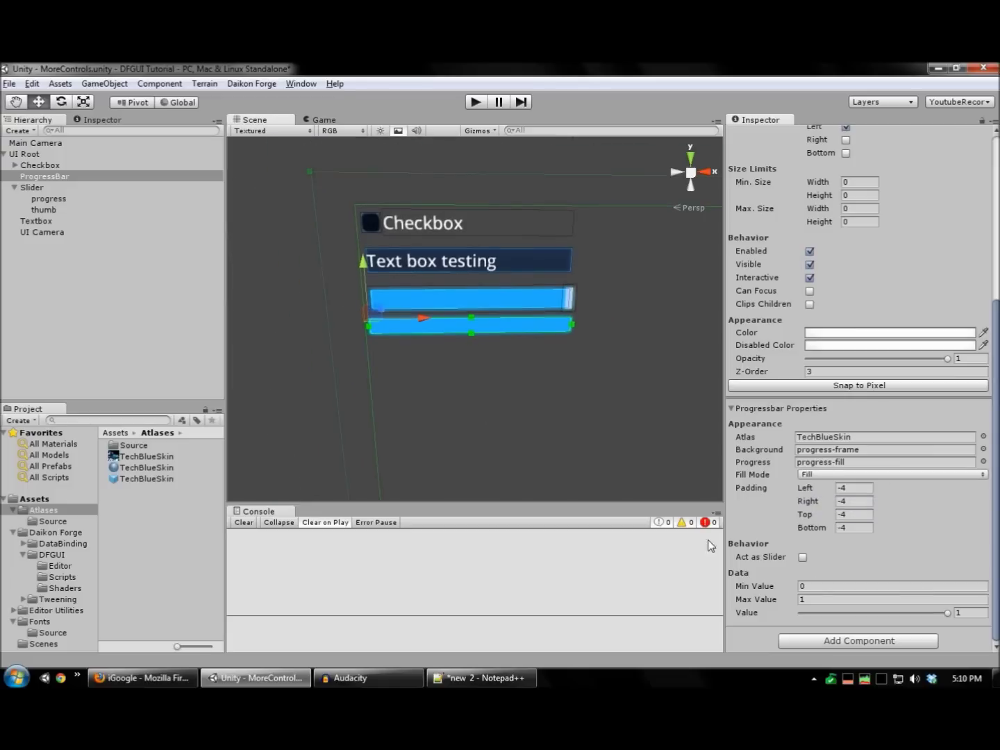
left_click_drag(943, 613, 968, 589)
scroll(436, 208, "down", 3)
left_click(436, 155)
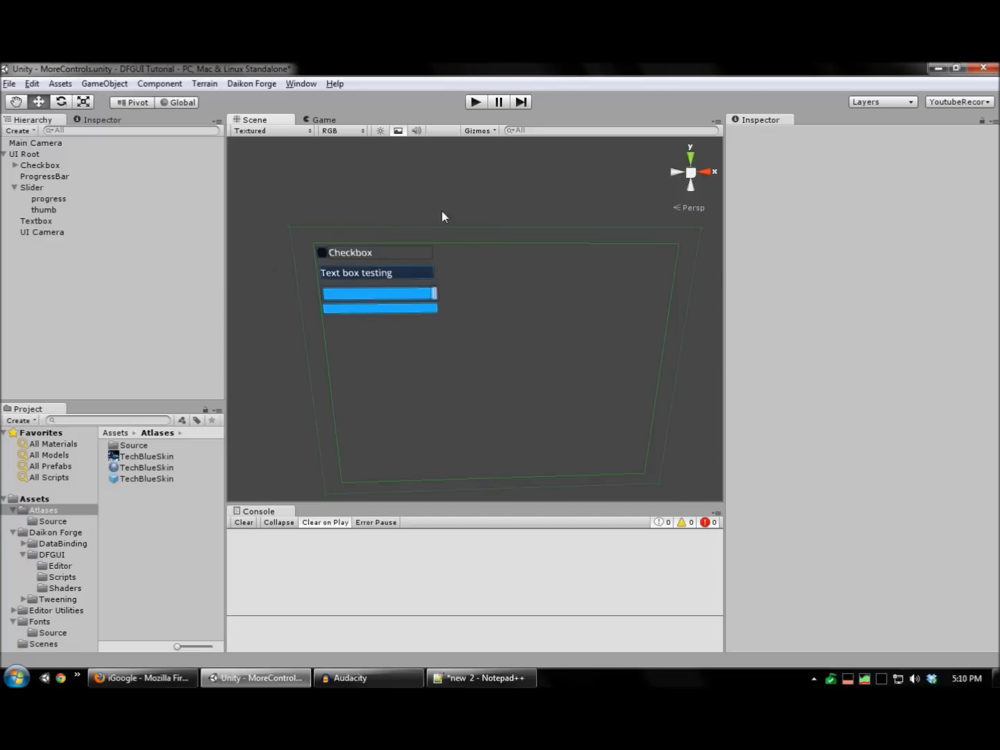
Select UI Root and add a Dropdown List control to it from the Scene view.
middle_click_drag(535, 221, 469, 184)
left_click(14, 188)
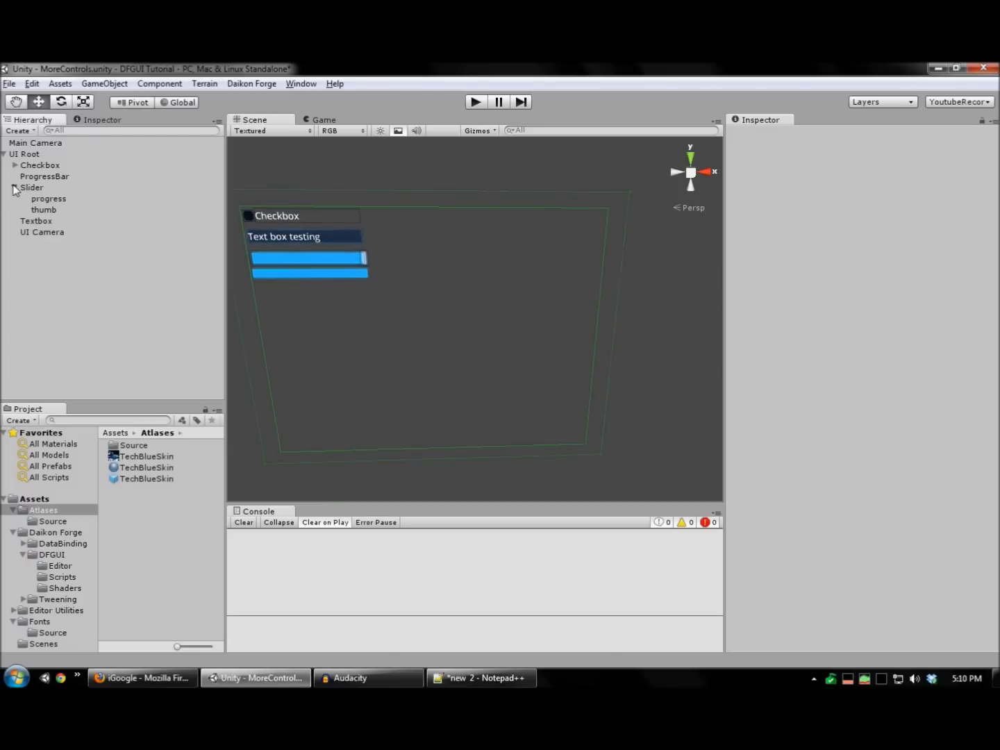
middle_click_drag(441, 349, 449, 298)
left_click(382, 285)
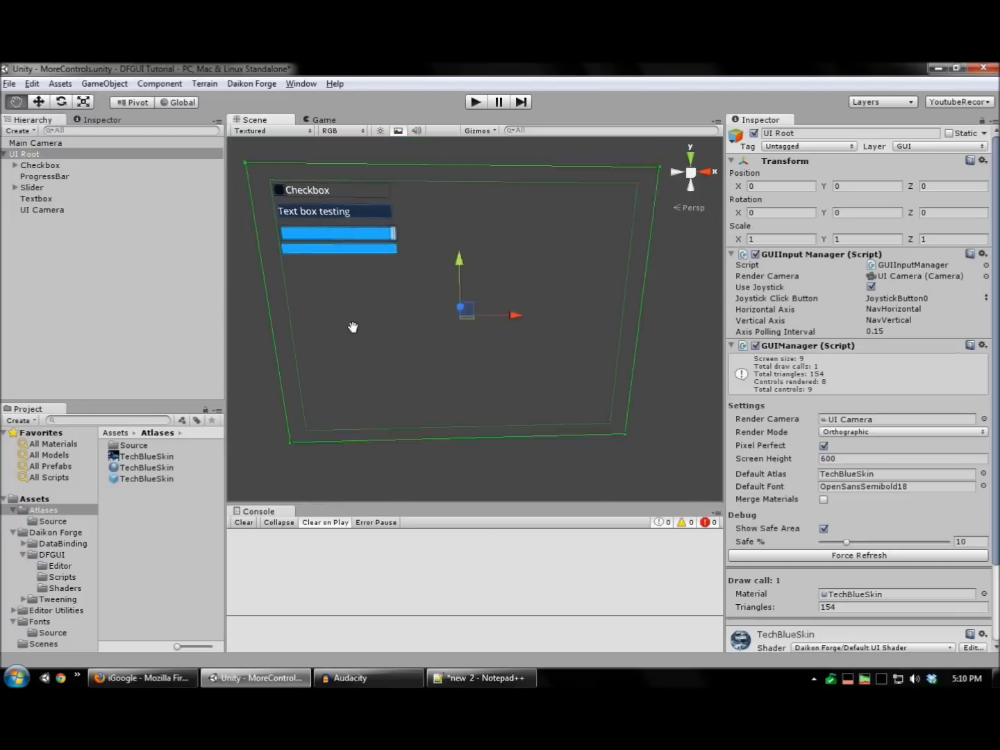
scroll(354, 326, "up", 3)
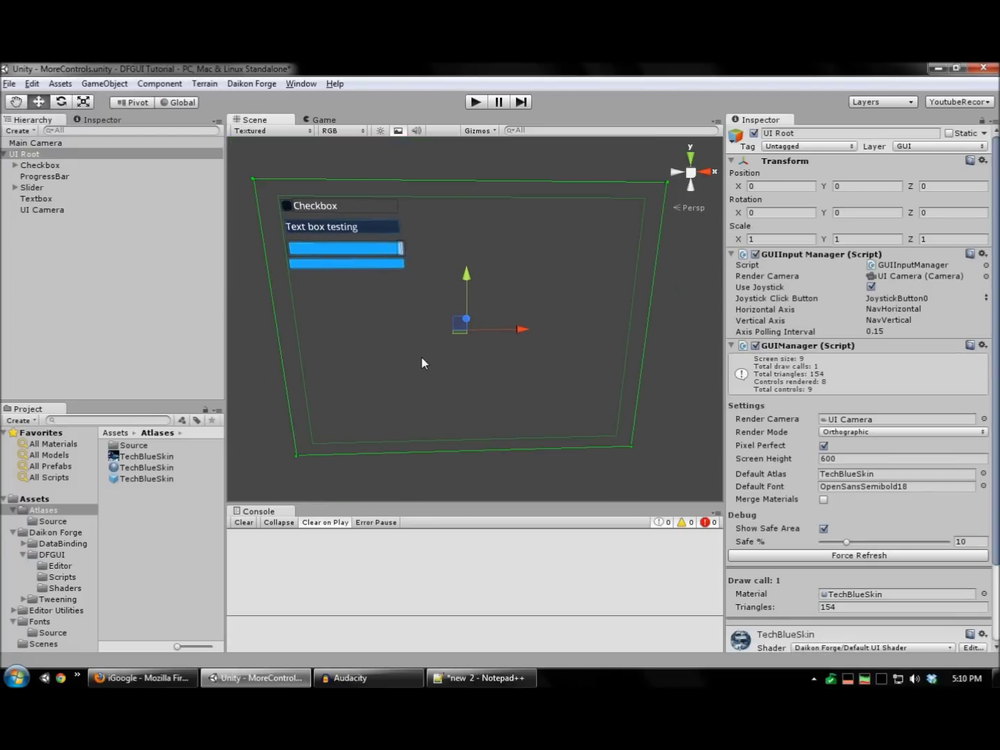
middle_click_drag(399, 364, 362, 342)
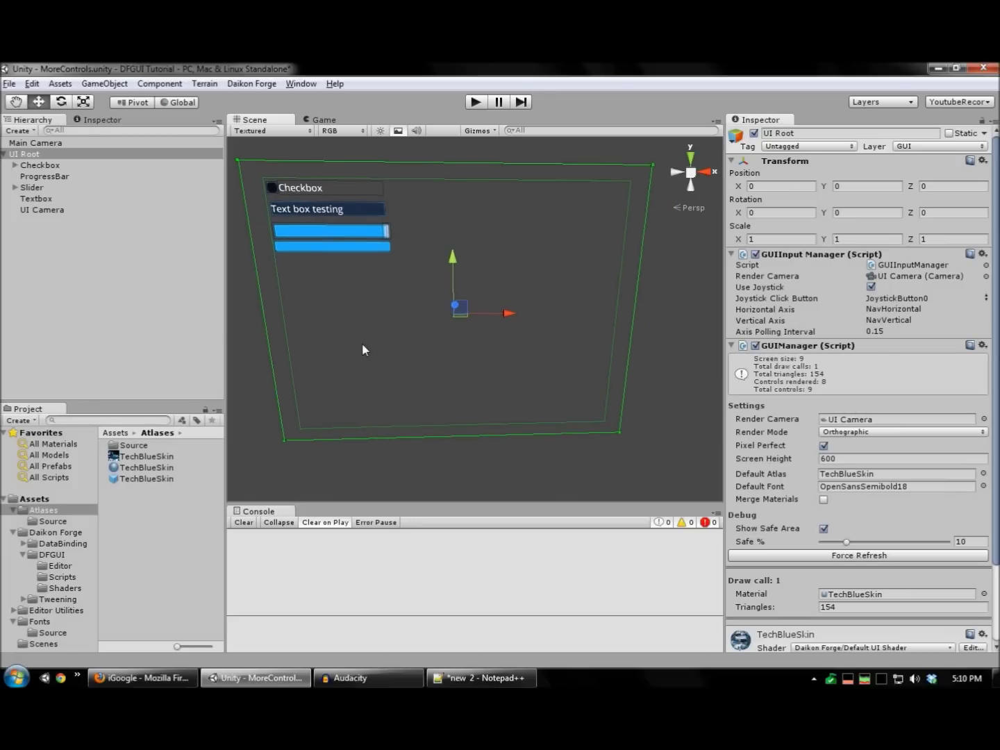
right_click(328, 299)
mouse_move(399, 313)
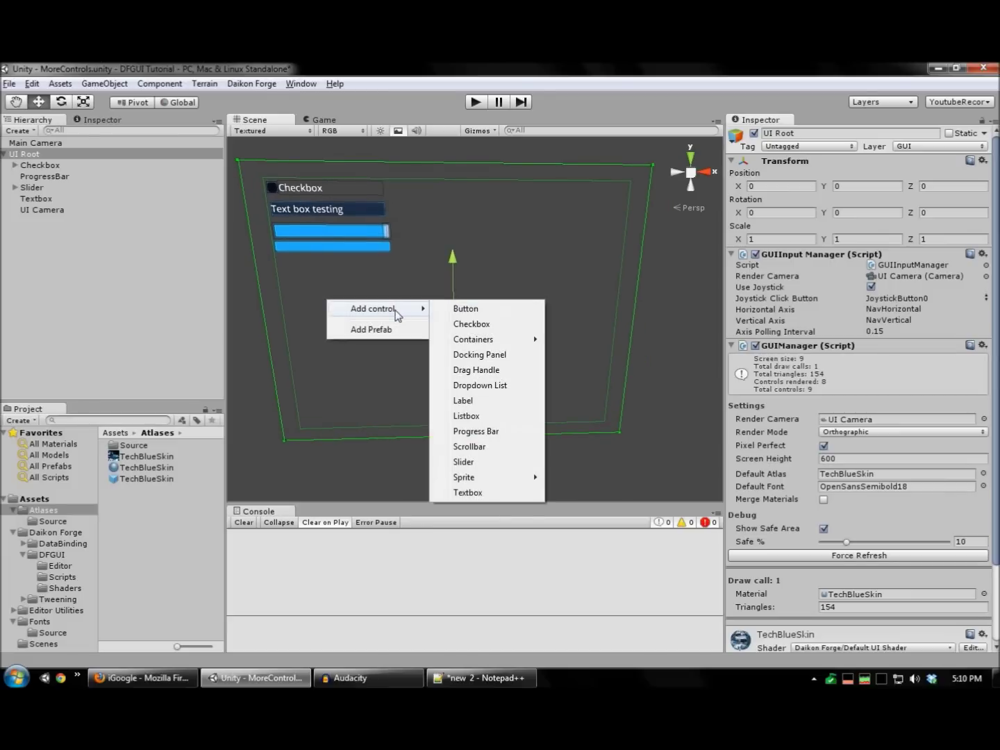
left_click(476, 384)
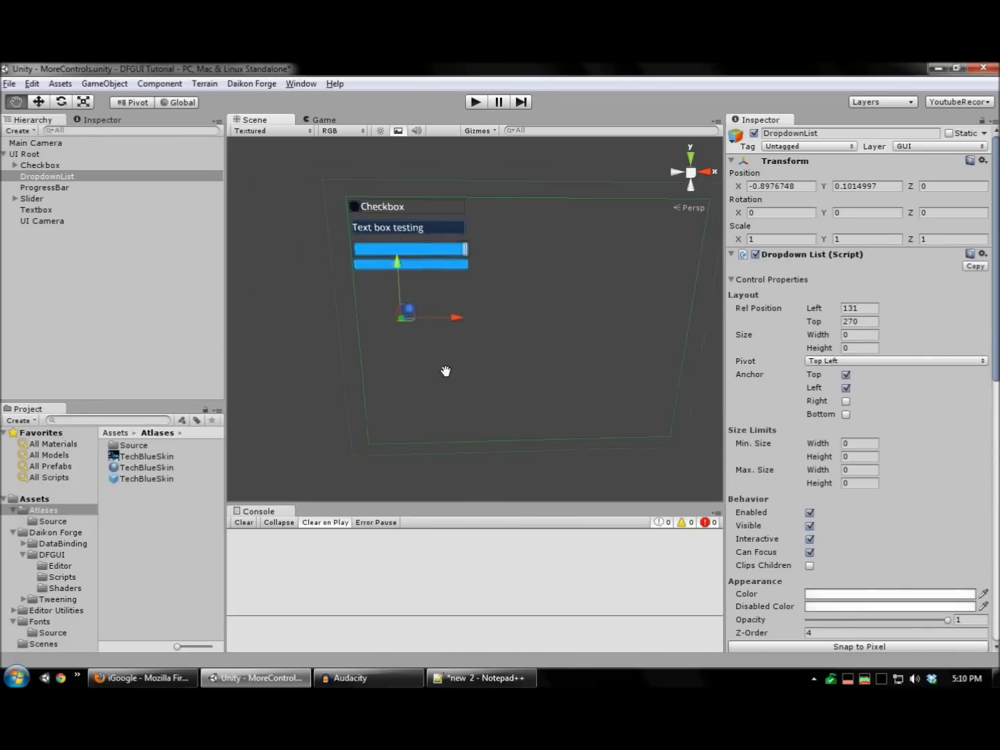
key("f")
scroll(860, 389, "down", 8)
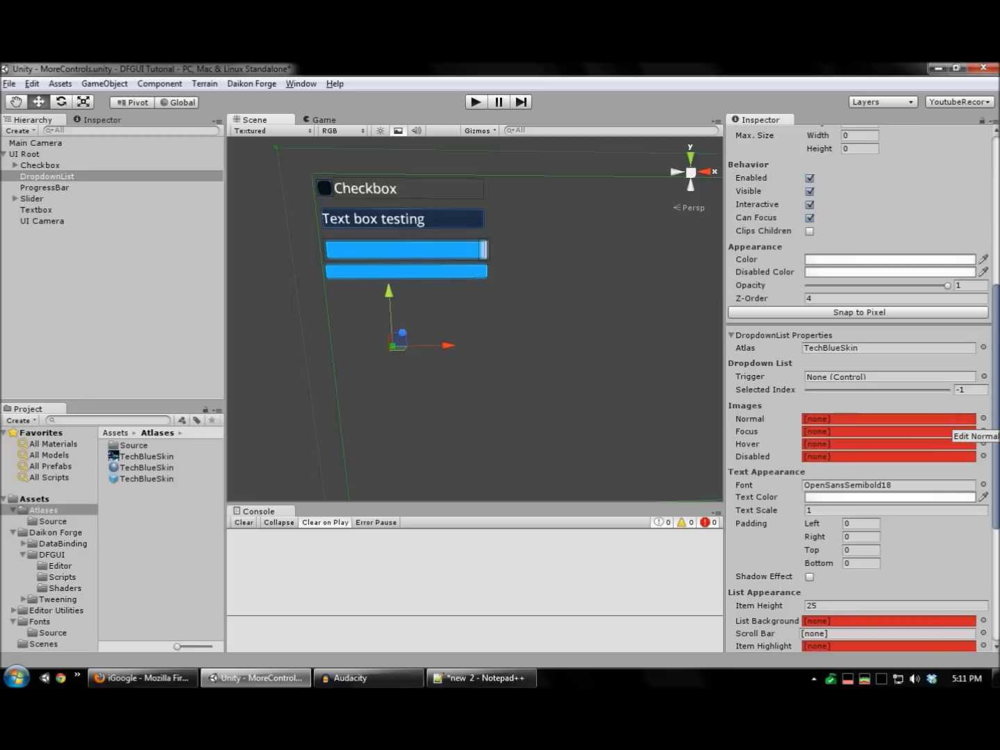
scroll(985, 422, "down", 2)
Set the dropdown list's normal image to button-normal.
left_click(984, 375)
scroll(333, 306, "down", 5)
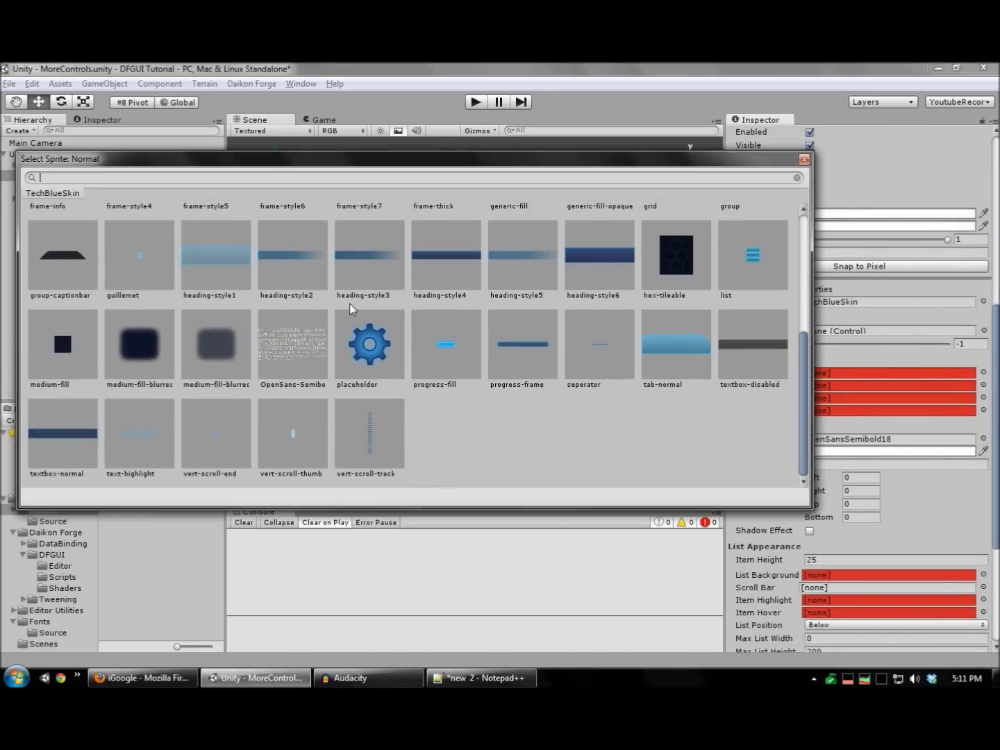
scroll(228, 410, "up", 3)
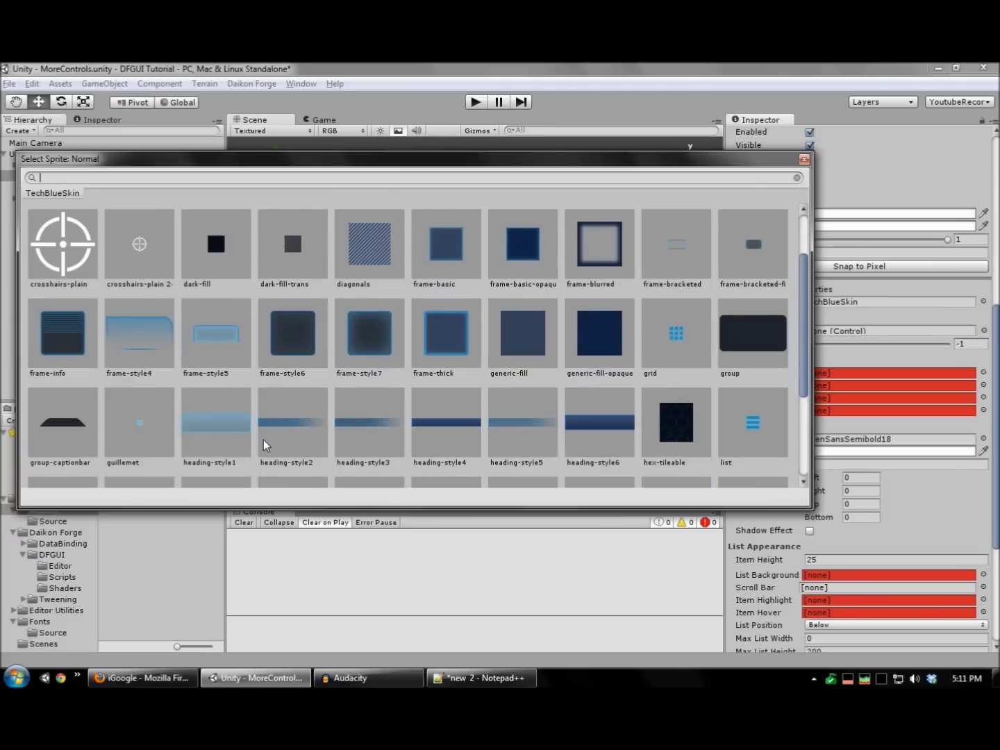
left_click(529, 236)
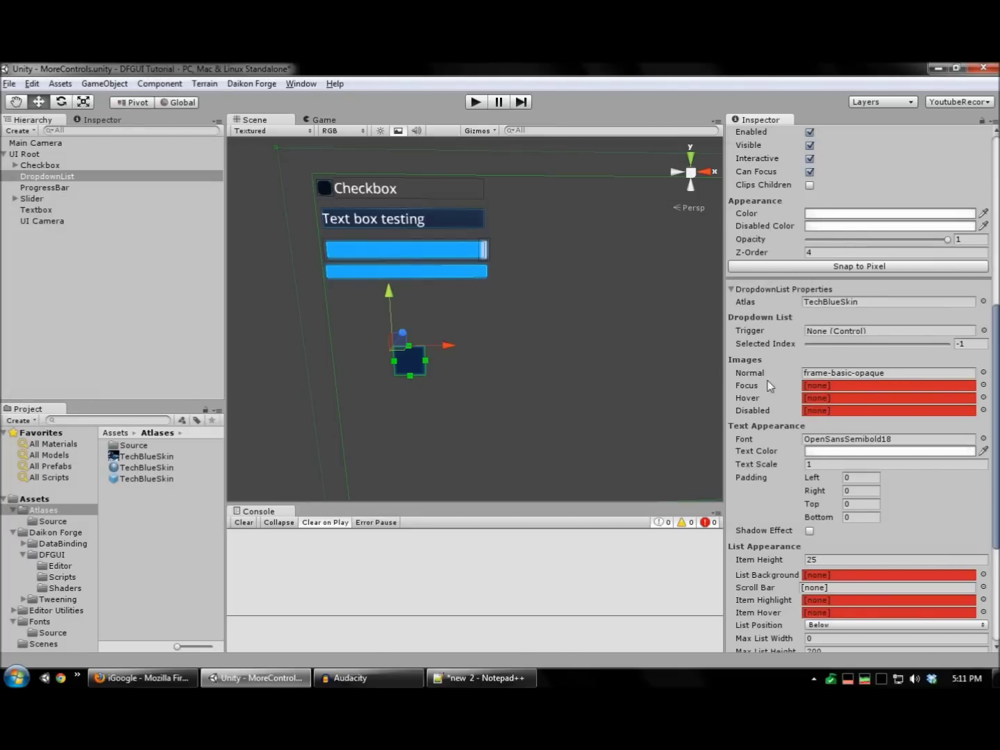
left_click(983, 372)
left_click(350, 247)
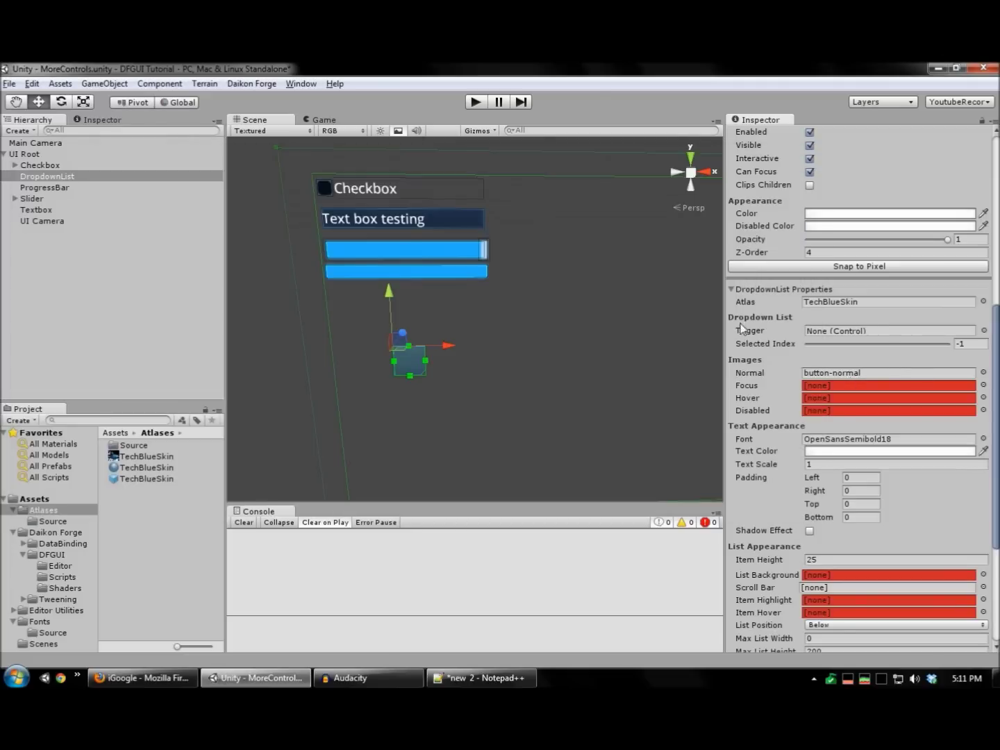
Use button-highlight for the focus and hover images and button-disabled for disabled.
left_click(982, 384)
left_click(269, 258)
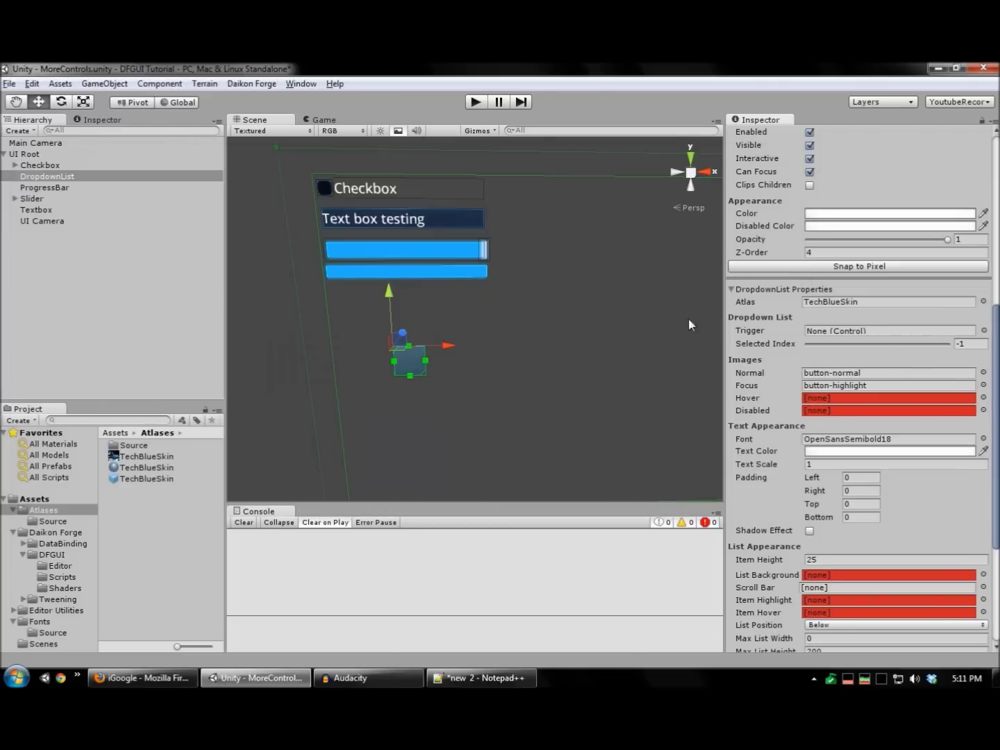
left_click(983, 398)
left_click(297, 250)
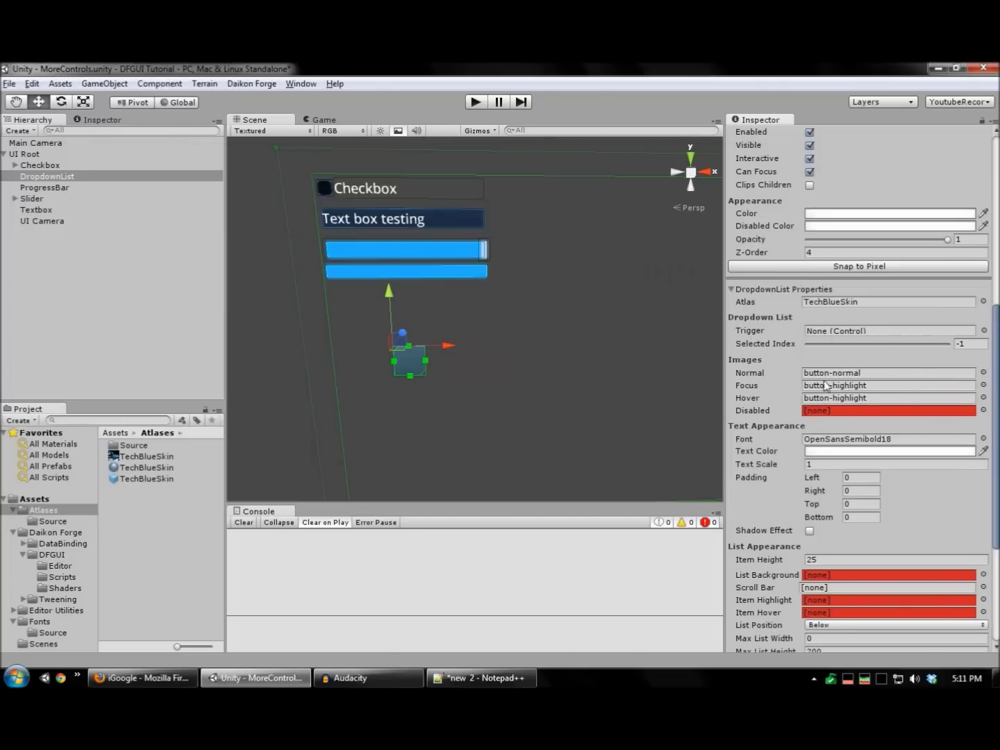
left_click(983, 410)
left_click(209, 247)
scroll(837, 174, "down", 5)
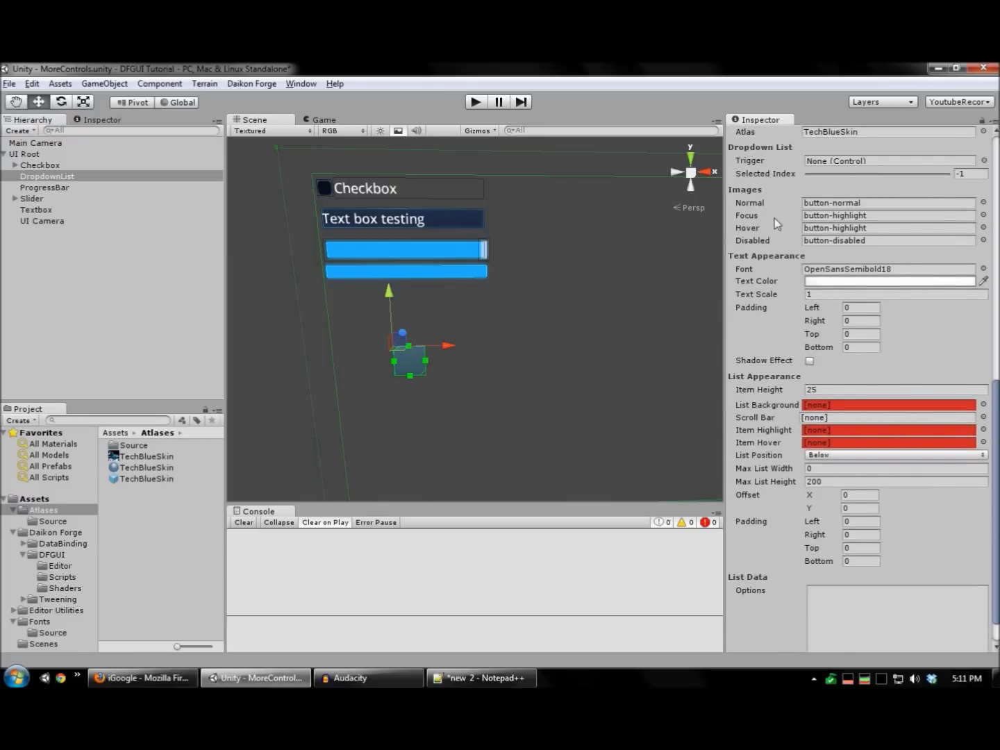
scroll(834, 361, "down", 2)
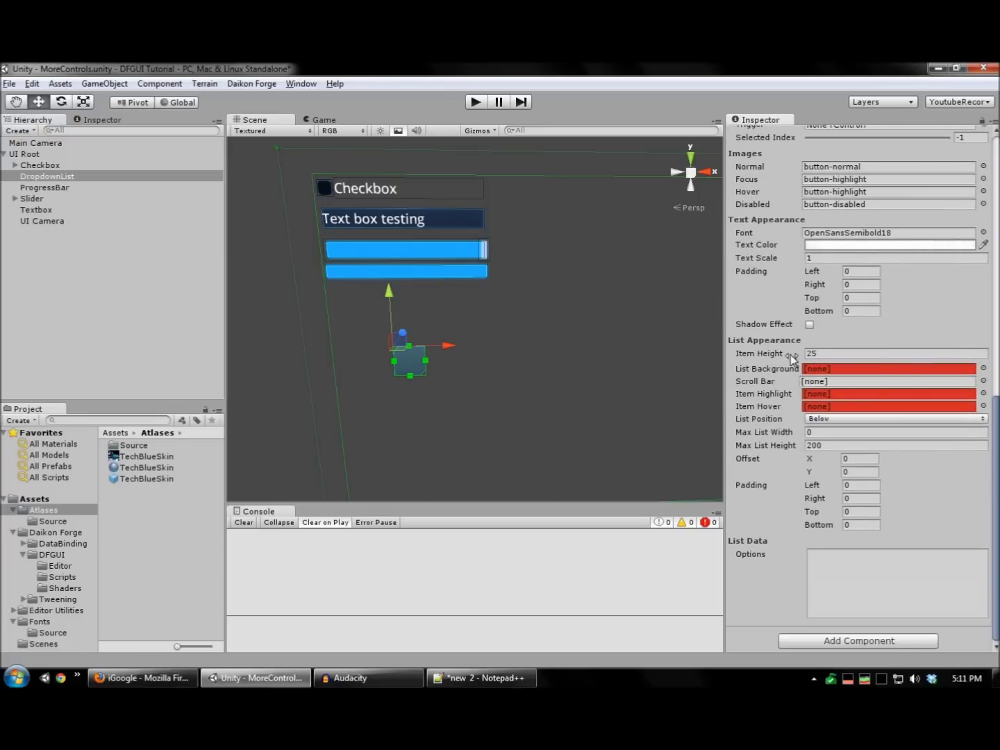
left_click(983, 369)
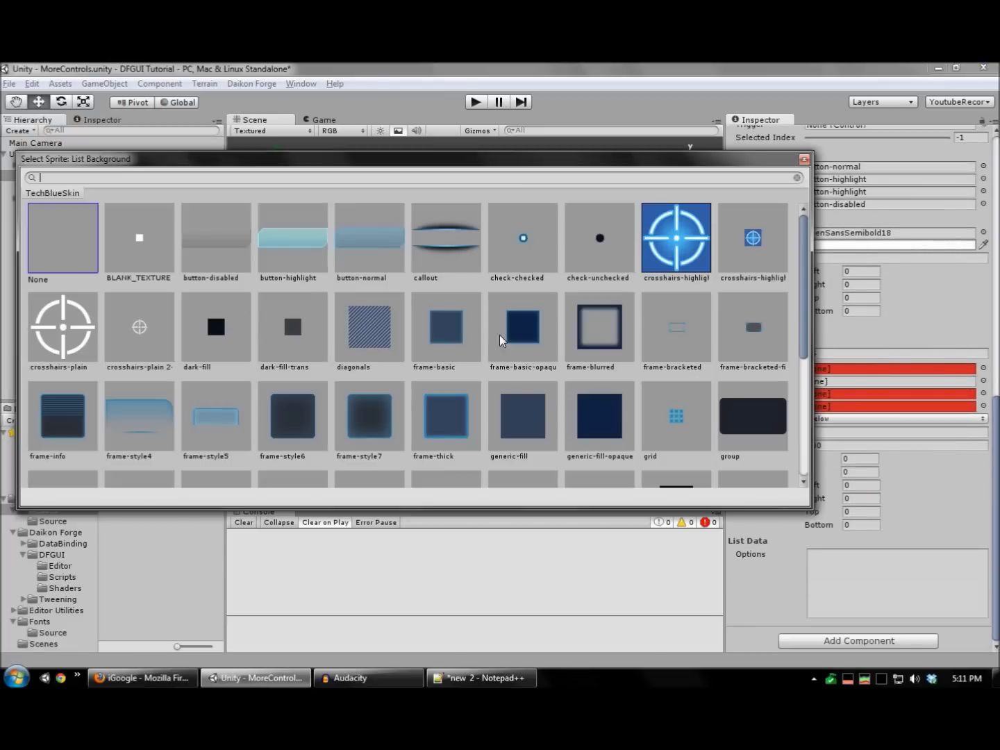
Give the list frame-basic-opaque background, frame-style7 item highlight and frame-style6 item hover.
left_click(546, 315)
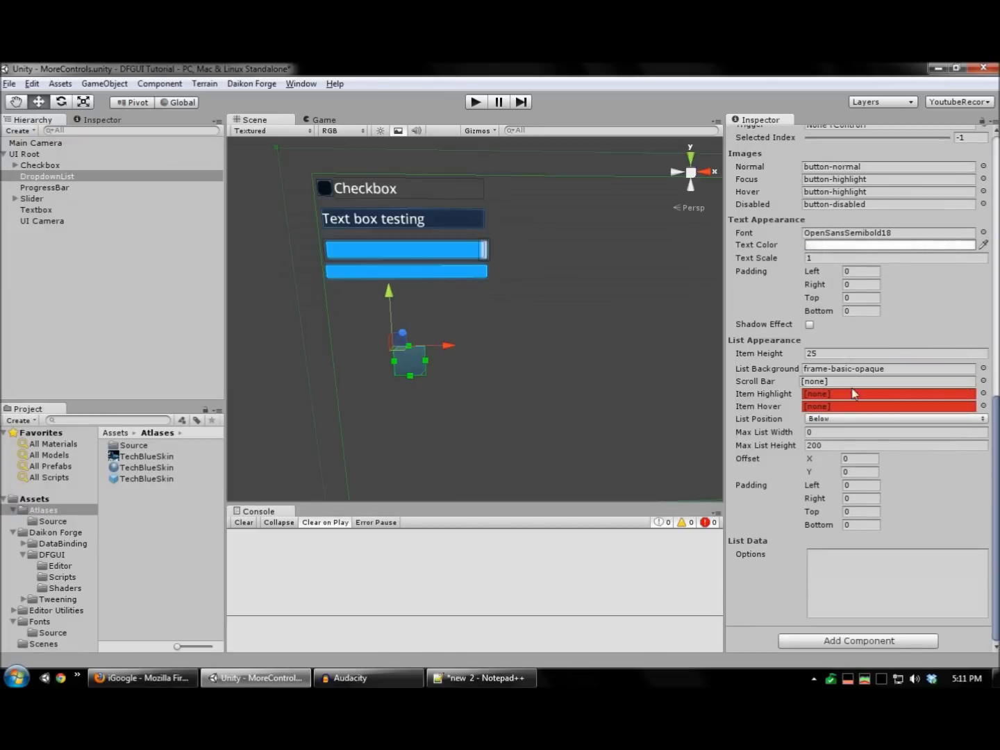
left_click(984, 393)
left_click(291, 339)
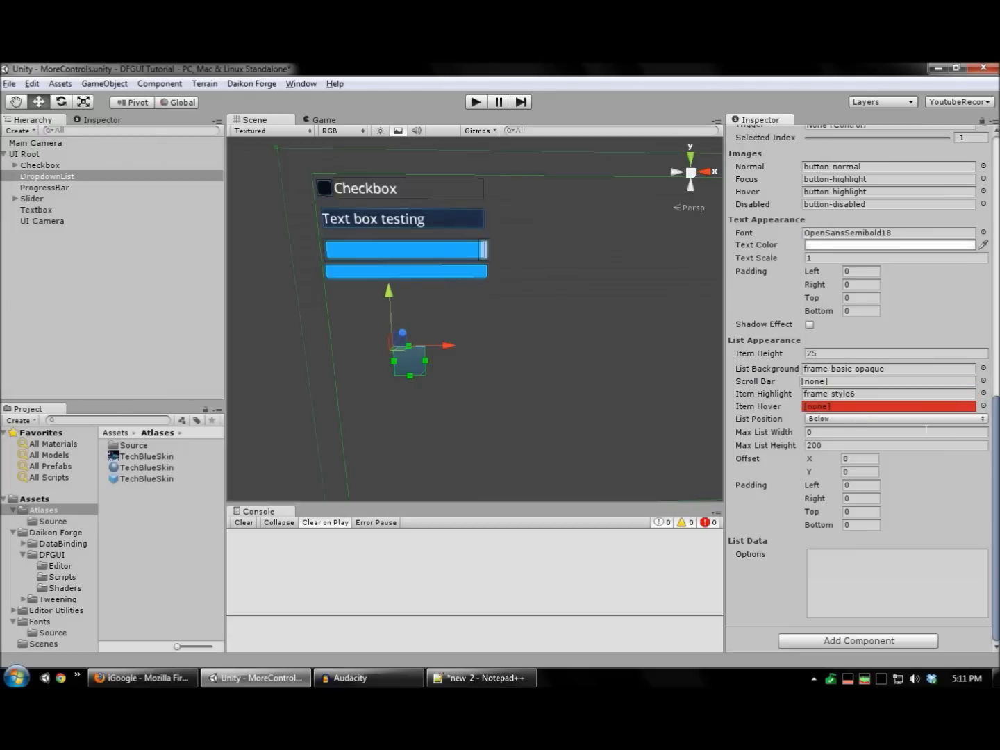
left_click(983, 392)
key("Escape")
left_click(984, 406)
left_click(287, 410)
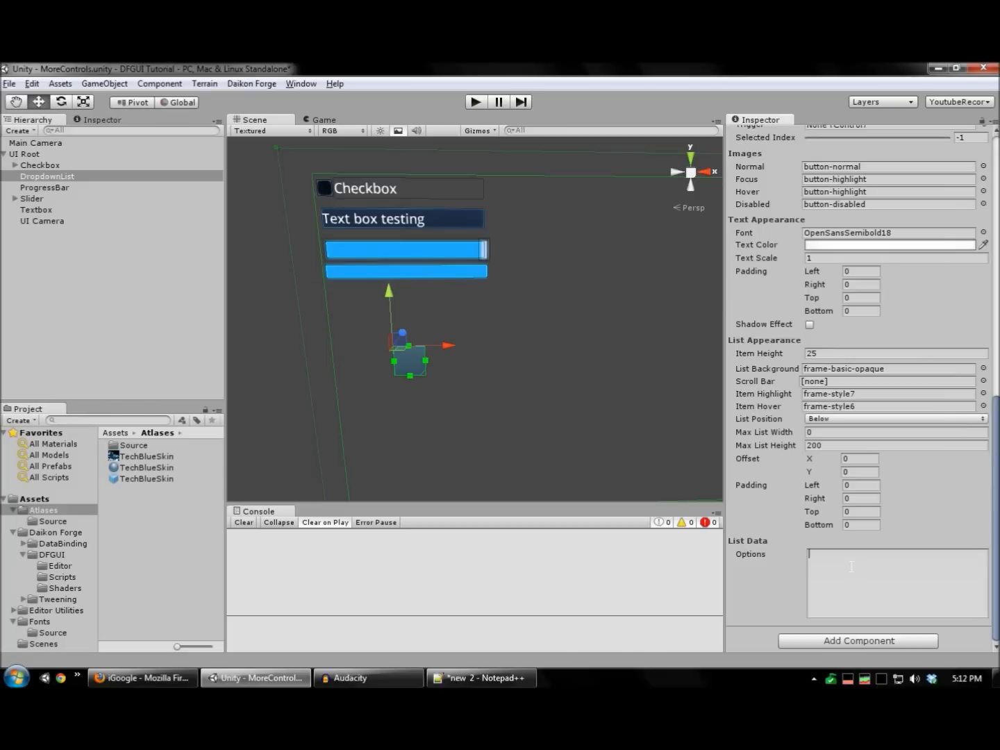
Enter Option 1 through Option 5 as the dropdown's options, one per line.
type("Option 1 ")
type("Option 2")
key("Return")
type("Option 3")
key("Return")
type("Option 4")
key("Return")
type("Optio")
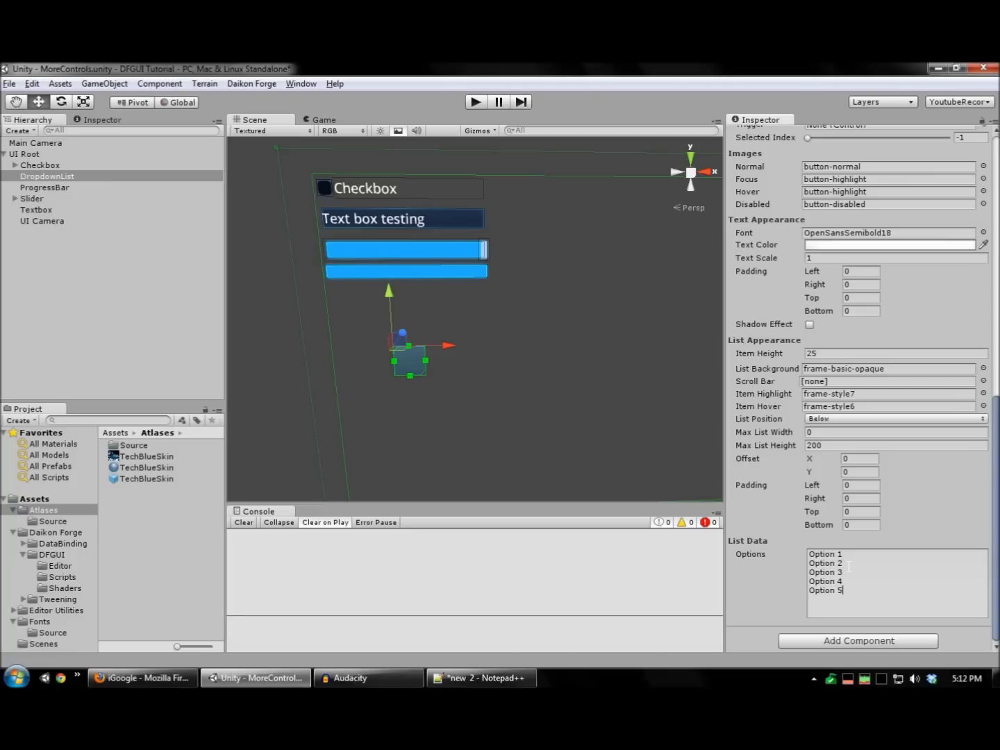
scroll(805, 409, "up", 5)
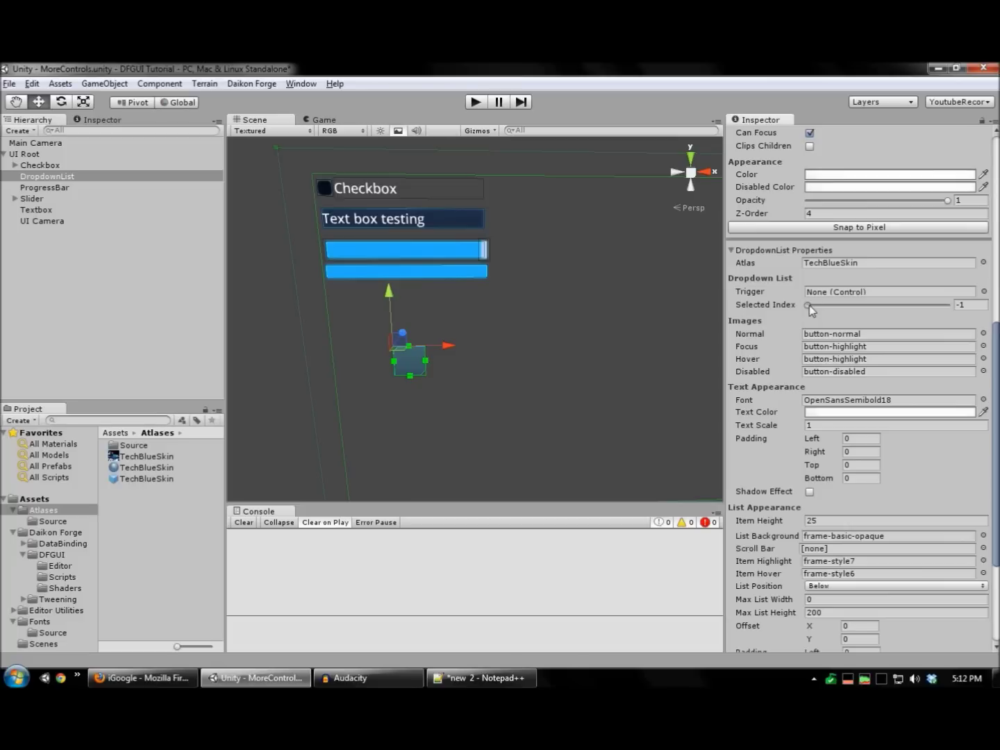
Move the dropdown list below the progress bar and widen it slightly.
left_click_drag(809, 305, 834, 314)
left_click_drag(426, 360, 463, 361)
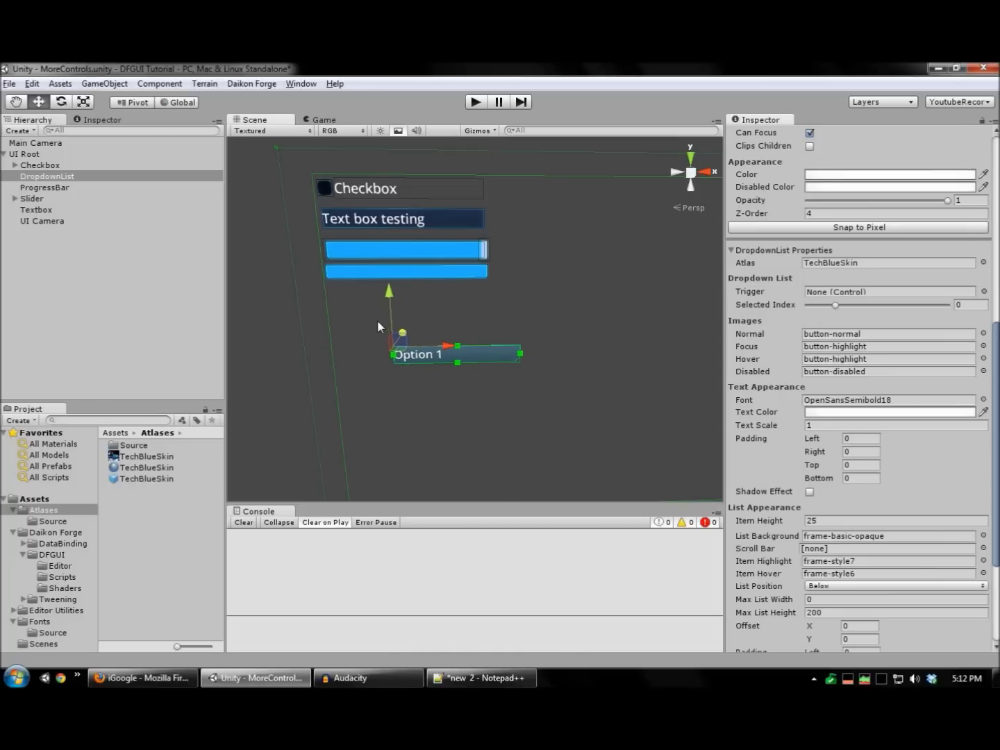
left_click_drag(448, 345, 391, 346)
left_click_drag(332, 309, 333, 252)
left_click_drag(464, 306, 485, 308)
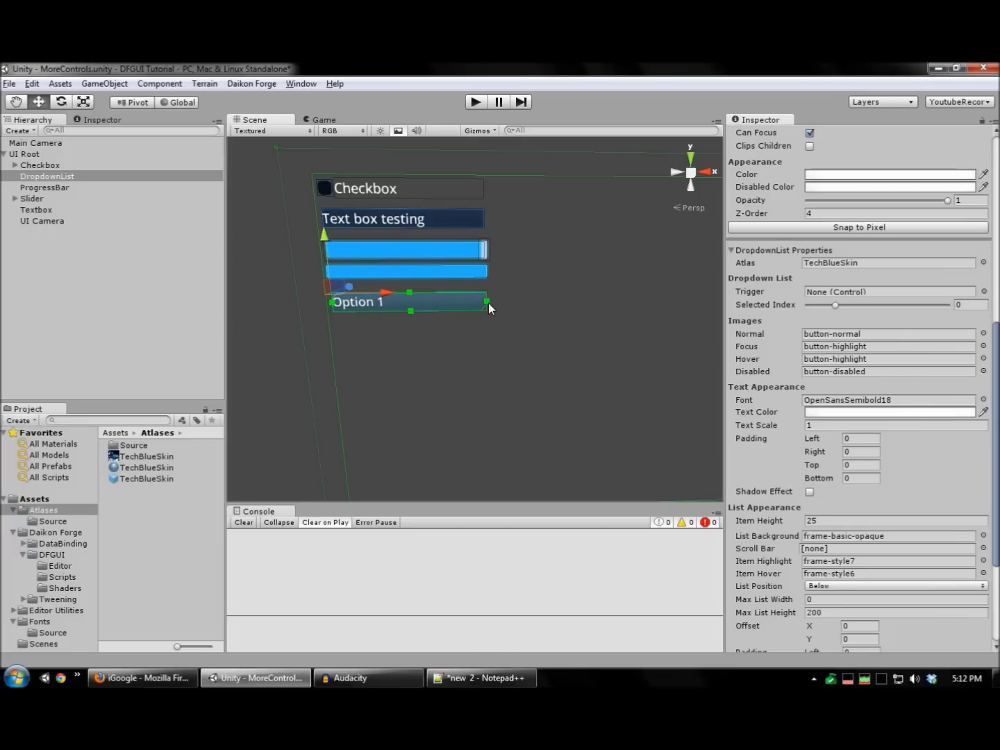
left_click(459, 345)
scroll(444, 307, "up", 5)
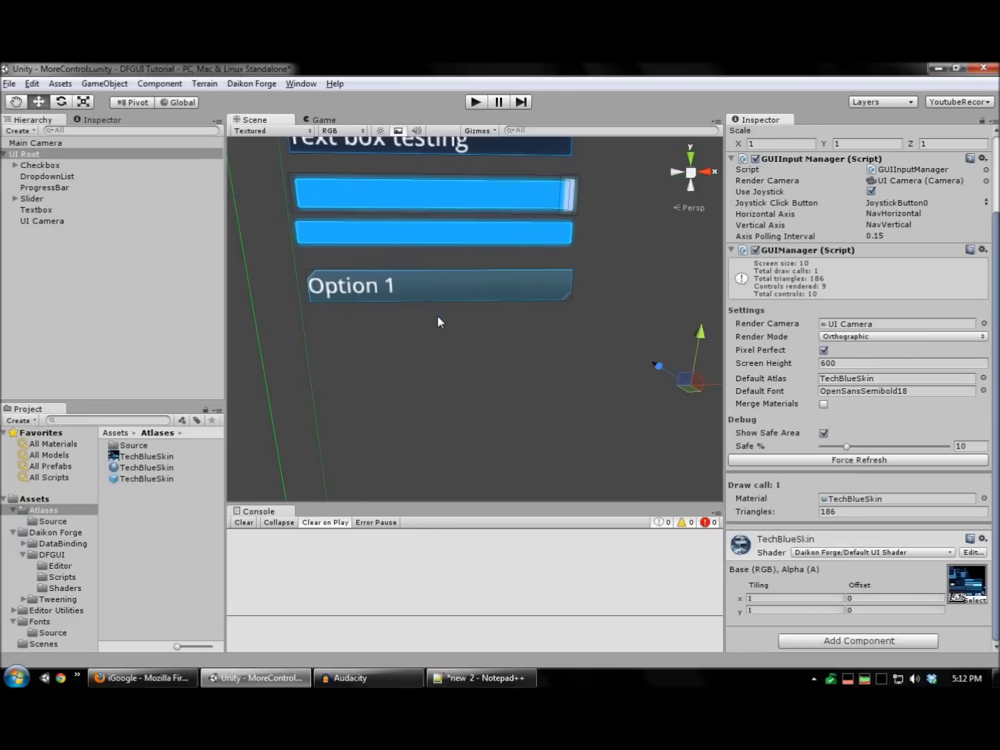
Set the dropdown label's left text padding to 5.
left_click(409, 296)
scroll(880, 509, "down", 10)
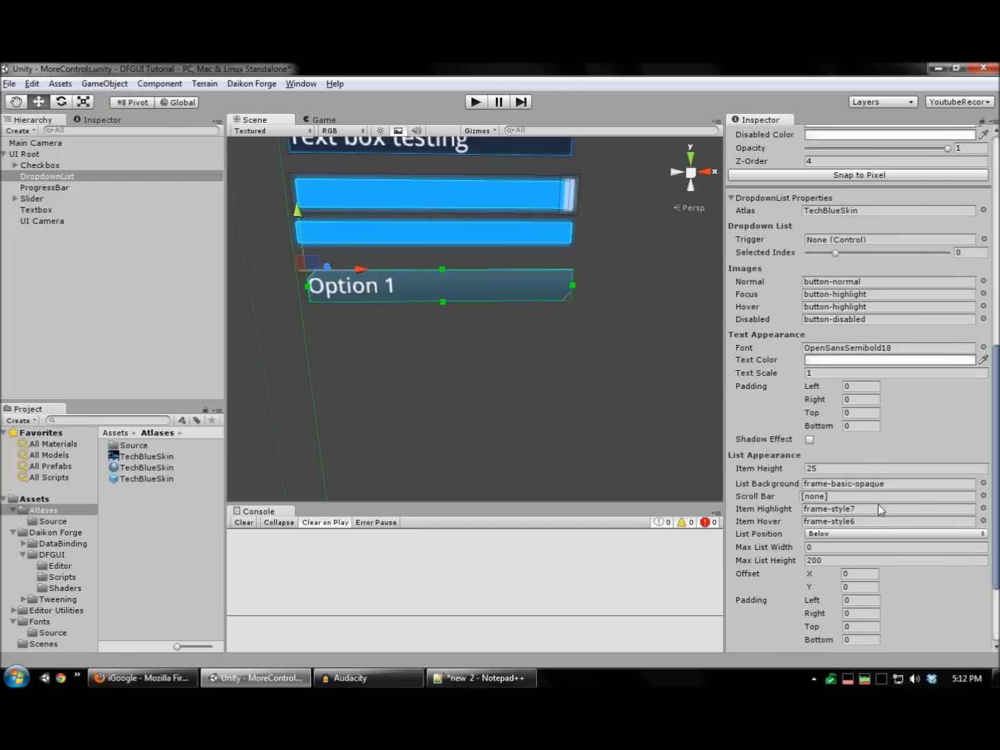
left_click(865, 385)
type("5")
left_click_drag(480, 186, 540, 254, "alt")
left_click(427, 371)
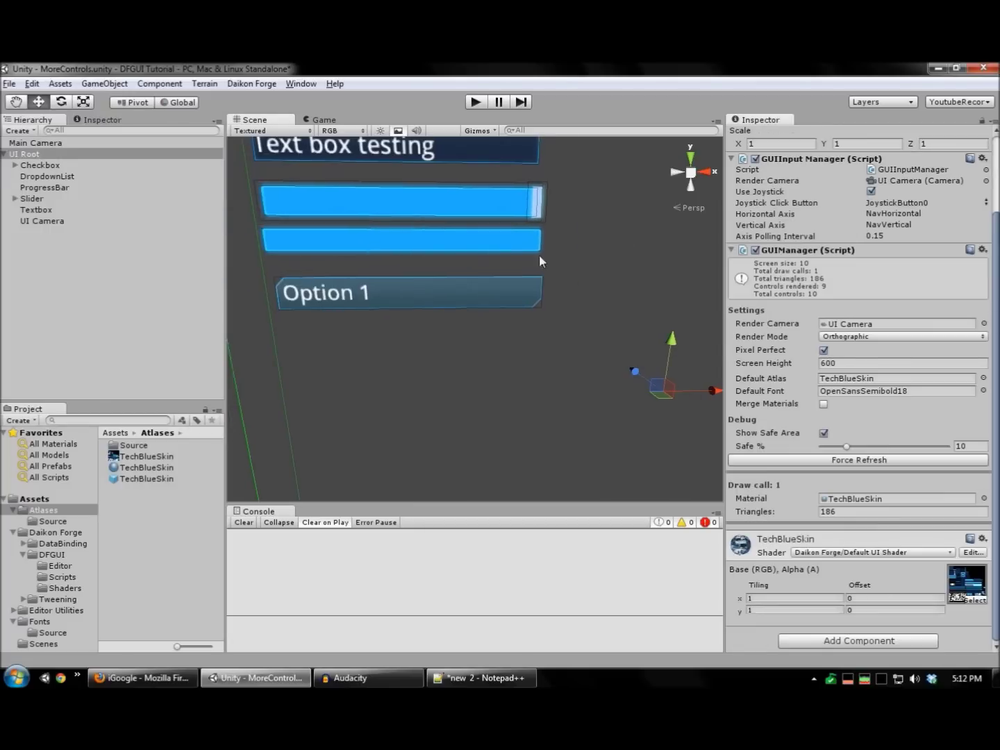
left_click(407, 296)
Add a Button control as a child of the dropdown list.
right_click(476, 296)
mouse_move(531, 305)
left_click(636, 305)
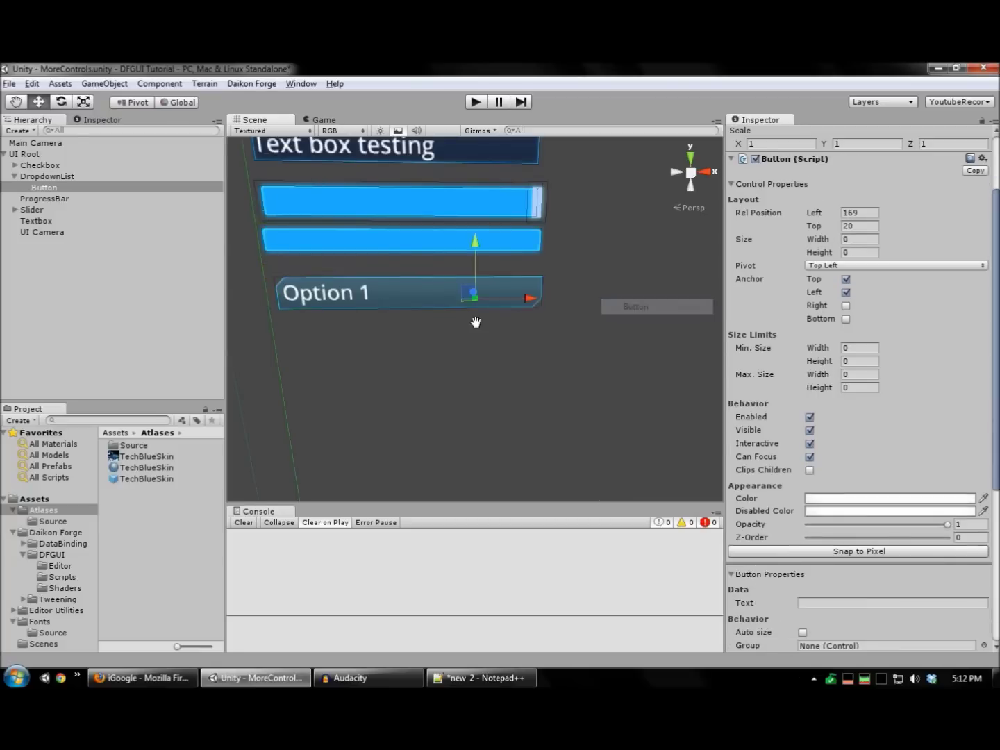
middle_click_drag(476, 321, 341, 304)
scroll(903, 430, "down", 5)
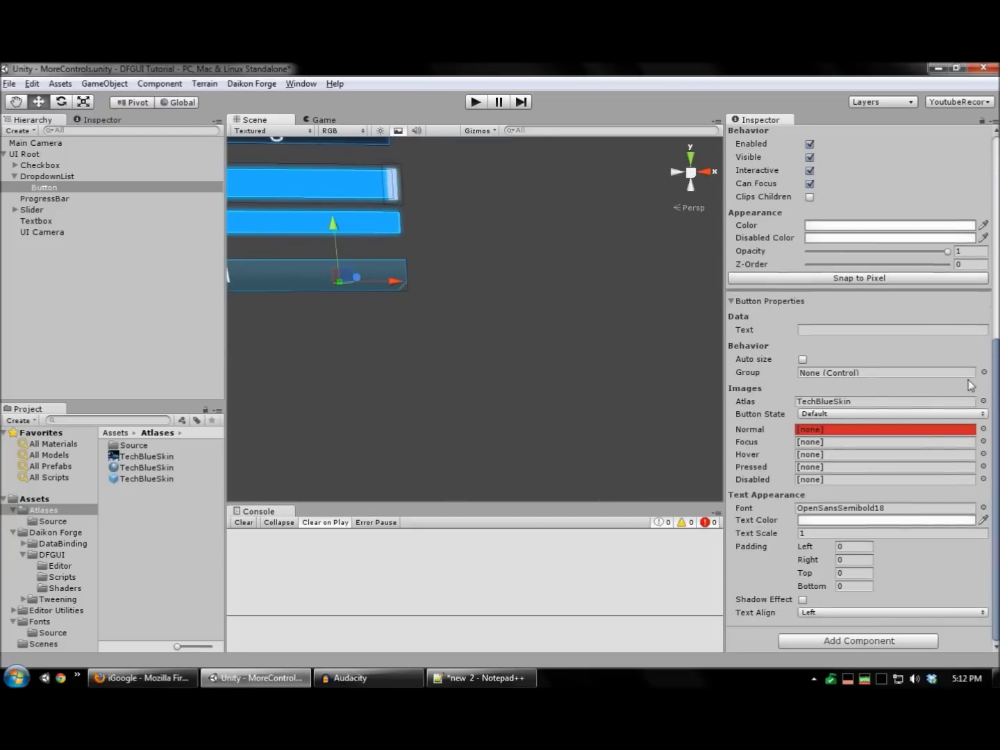
Skin the button: button-normal, button-highlight for focus, hover and pressed, button-disabled for disabled.
left_click(984, 429)
double_click(355, 247)
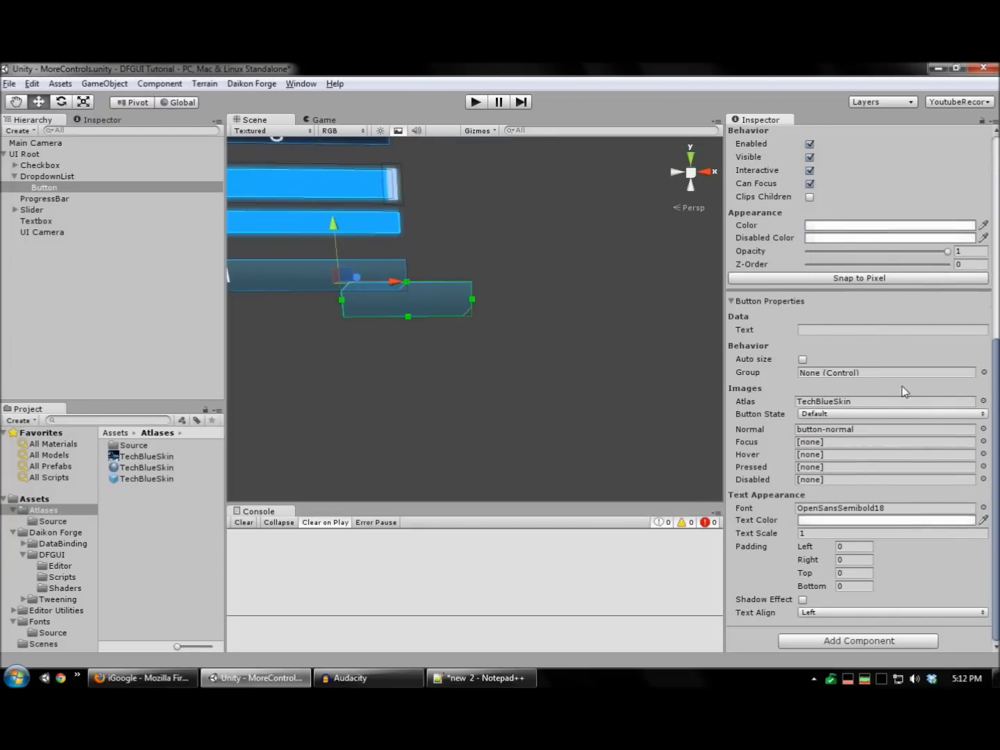
left_click(983, 442)
double_click(317, 241)
left_click(984, 454)
double_click(296, 239)
left_click(983, 466)
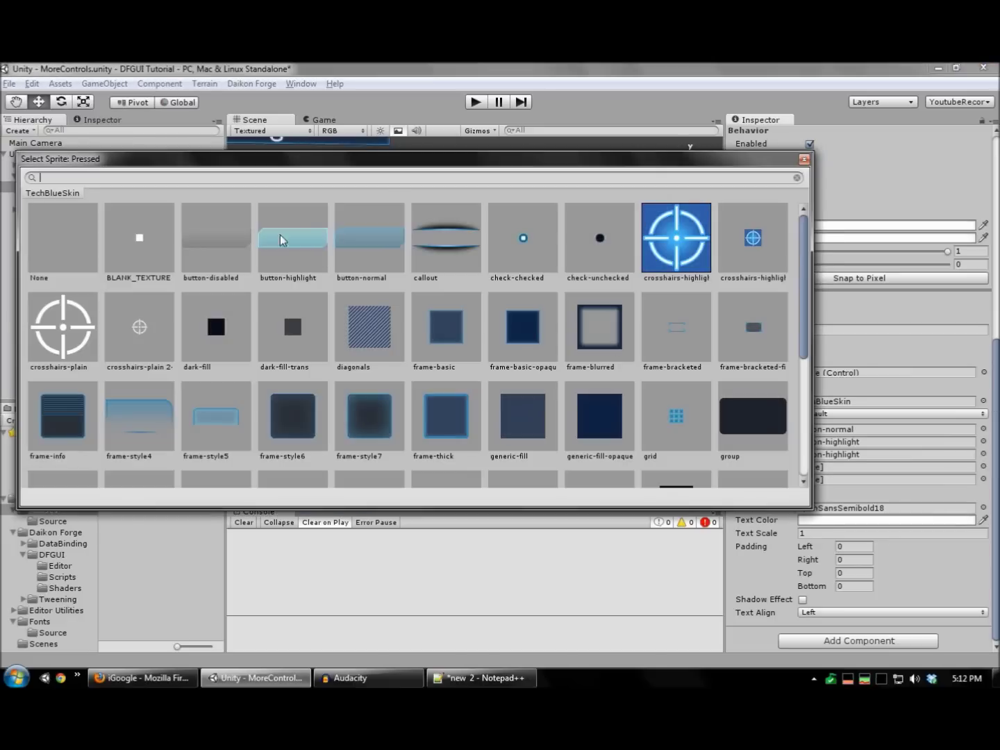
double_click(282, 236)
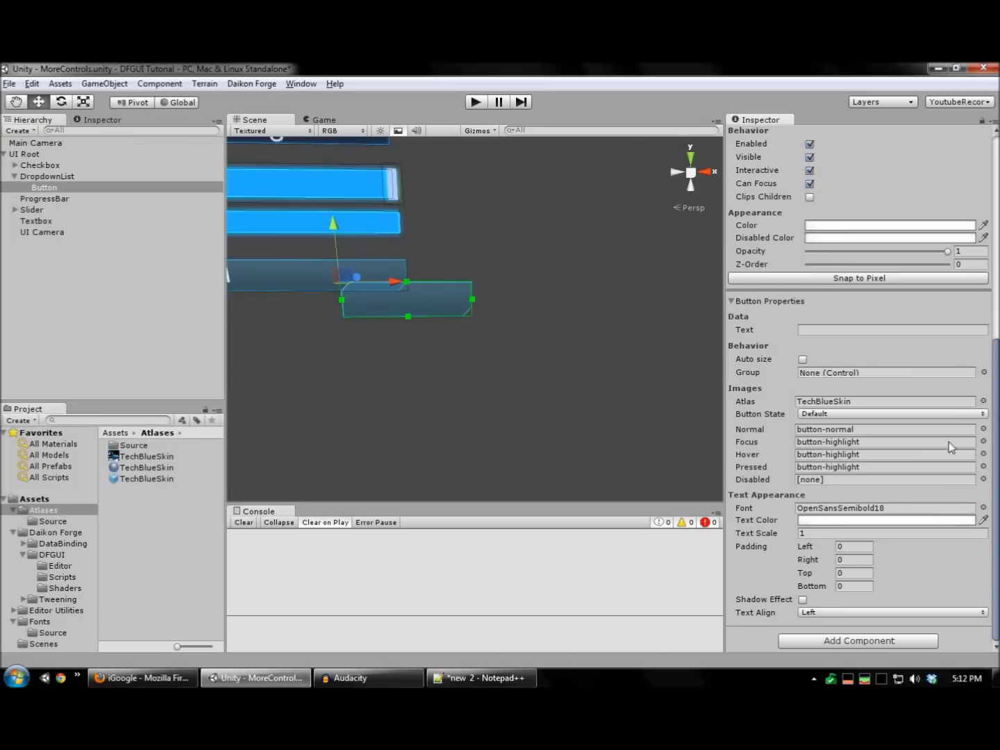
left_click(984, 479)
double_click(212, 240)
Move and resize the button into a small square at the dropdown's right end.
middle_click_drag(356, 369, 383, 347)
left_click_drag(341, 202, 347, 181)
scroll(413, 300, "up", 3)
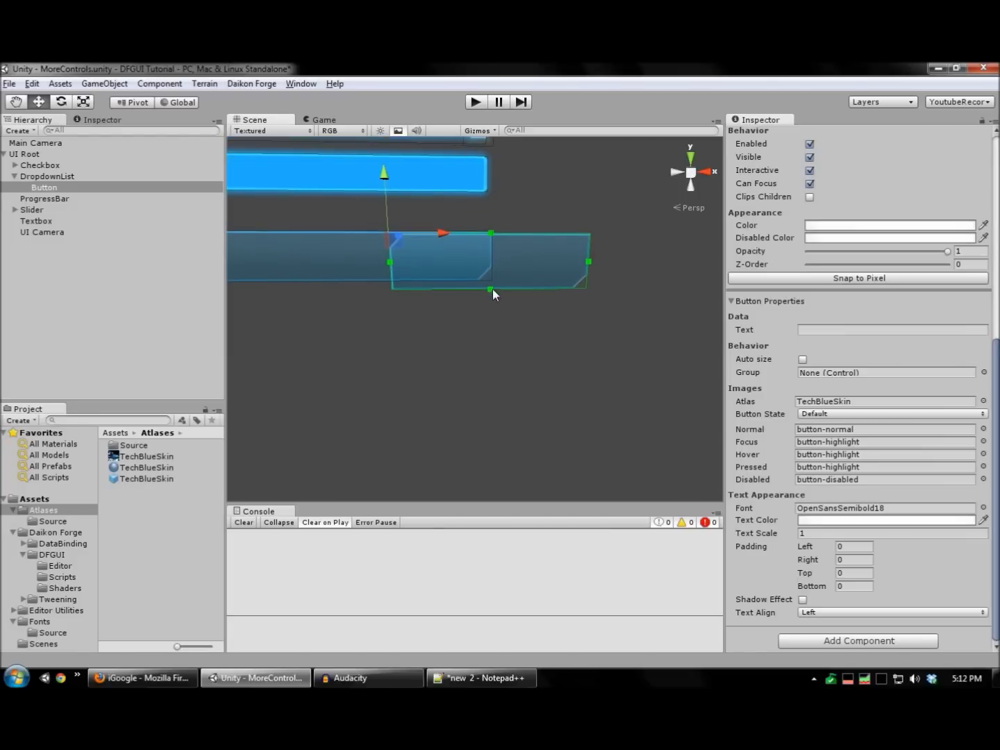
left_click_drag(492, 289, 493, 260)
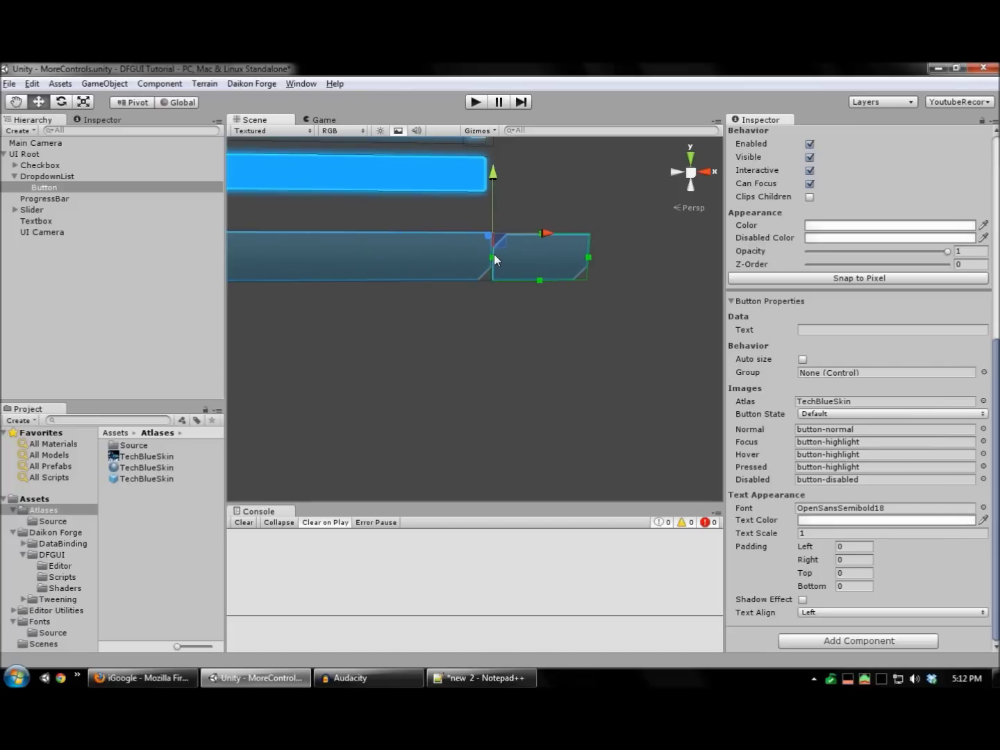
left_click_drag(559, 256, 551, 255)
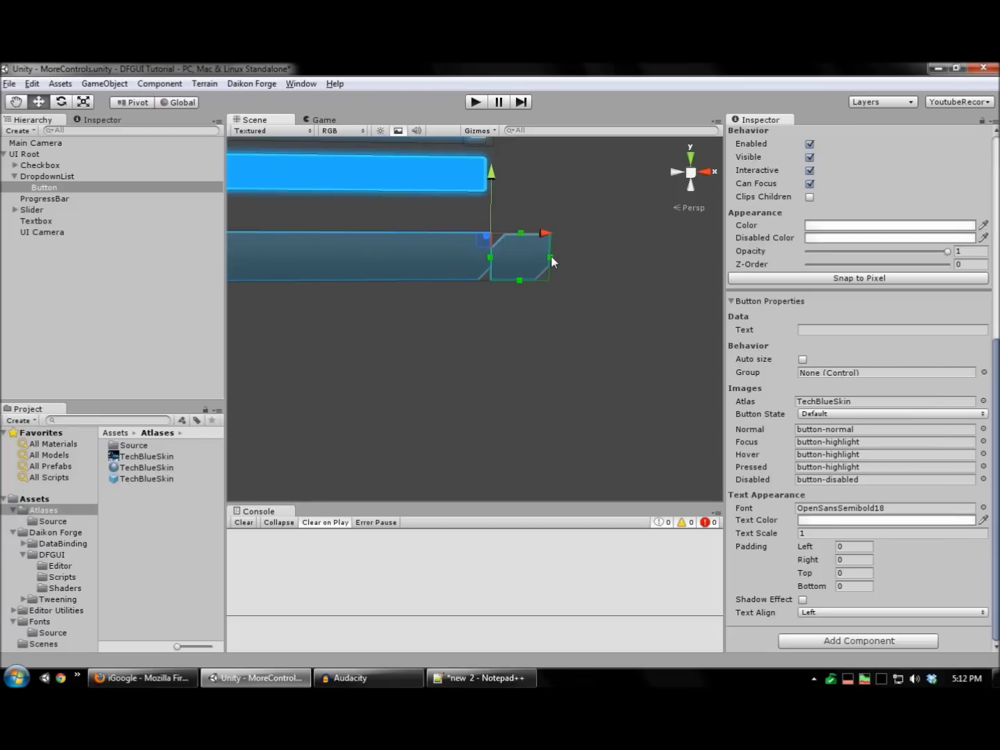
Add a Basic sprite inside the button showing the downward chevron, sized to fit.
right_click(533, 259)
mouse_move(585, 270)
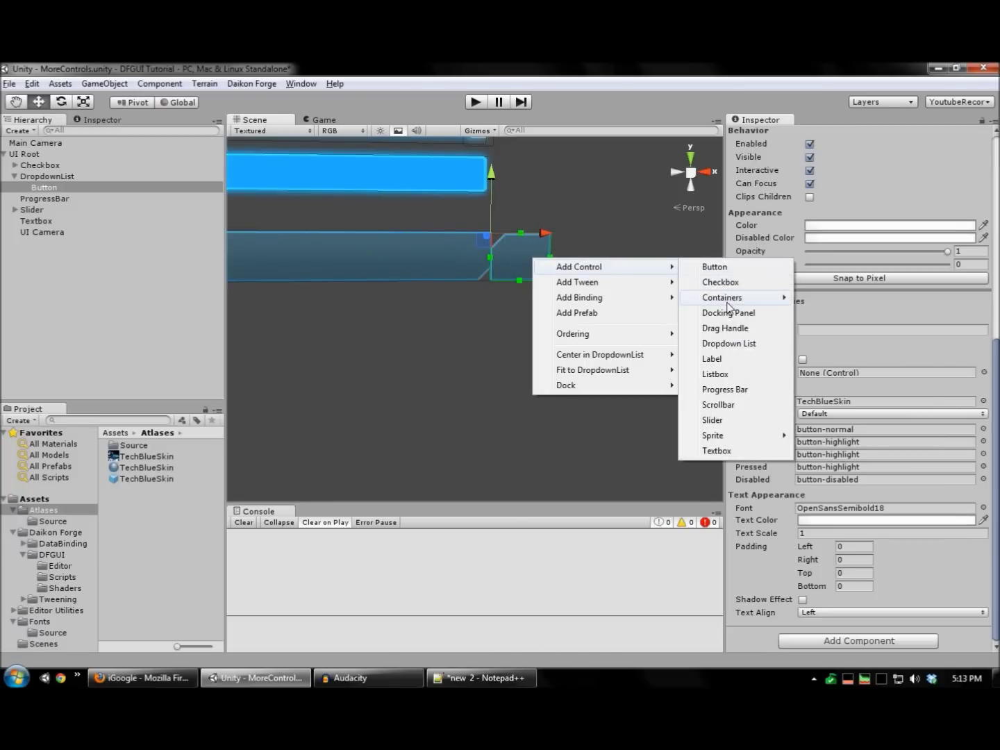
mouse_move(721, 437)
left_click(853, 441)
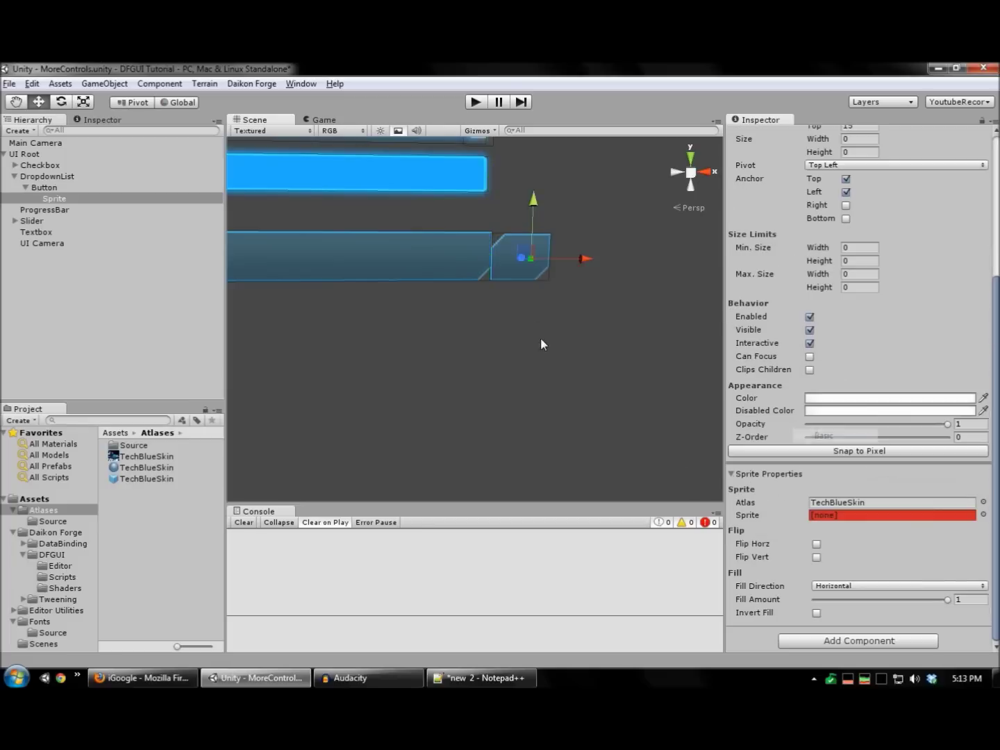
left_click(984, 516)
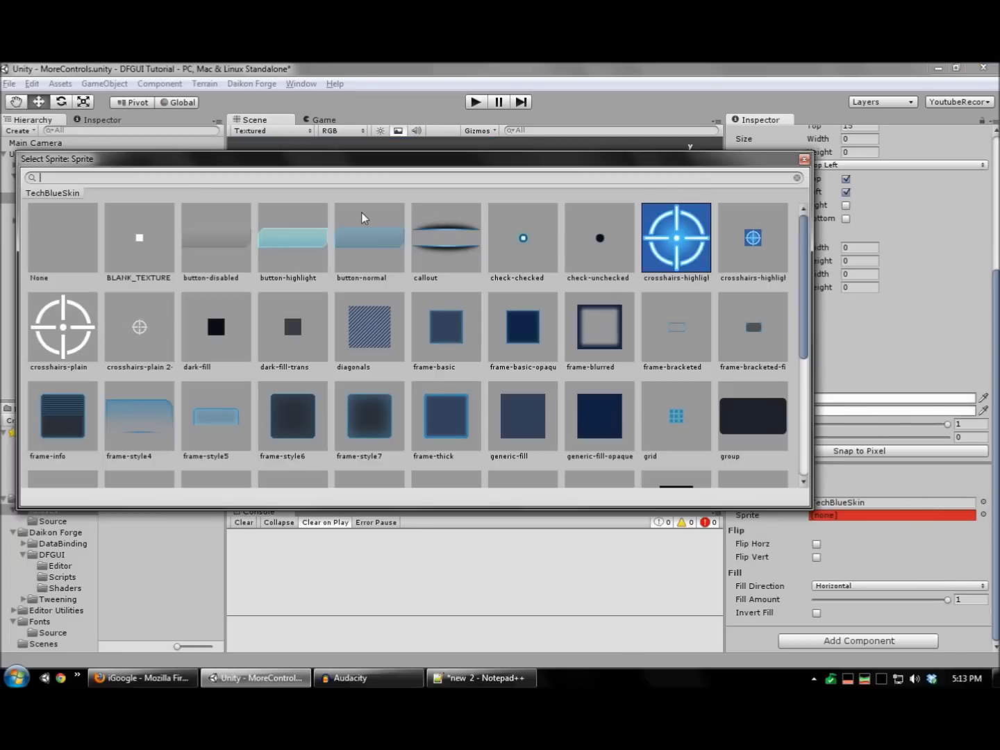
scroll(121, 283, "down", 5)
double_click(133, 250)
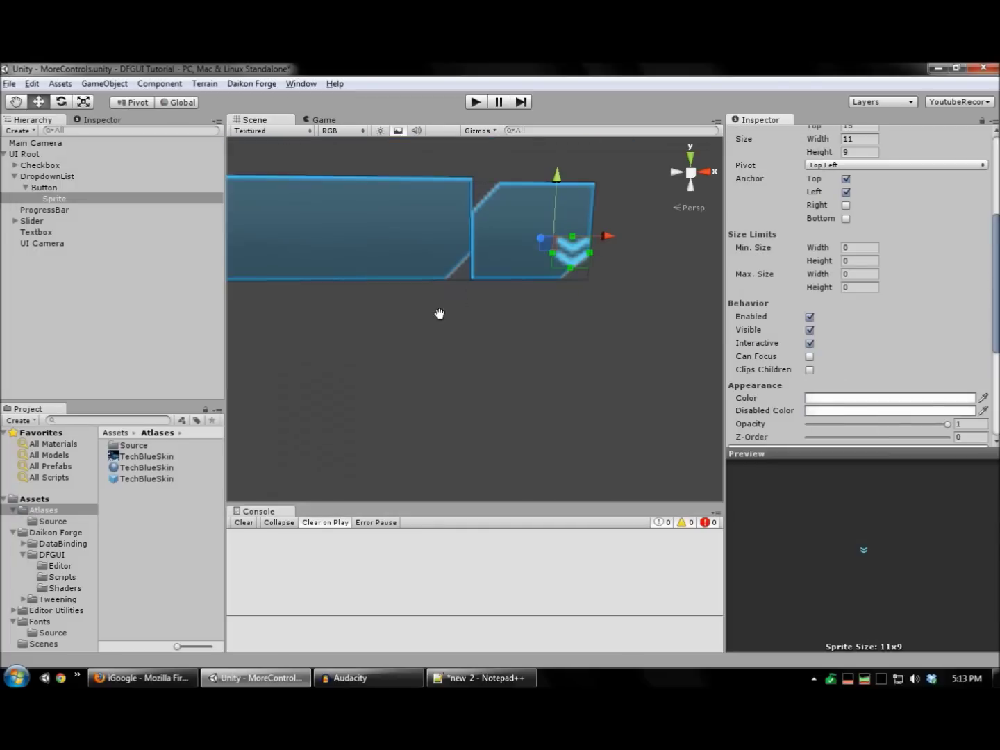
left_click_drag(467, 270, 427, 255)
left_click(310, 309)
scroll(565, 340, "down", 5)
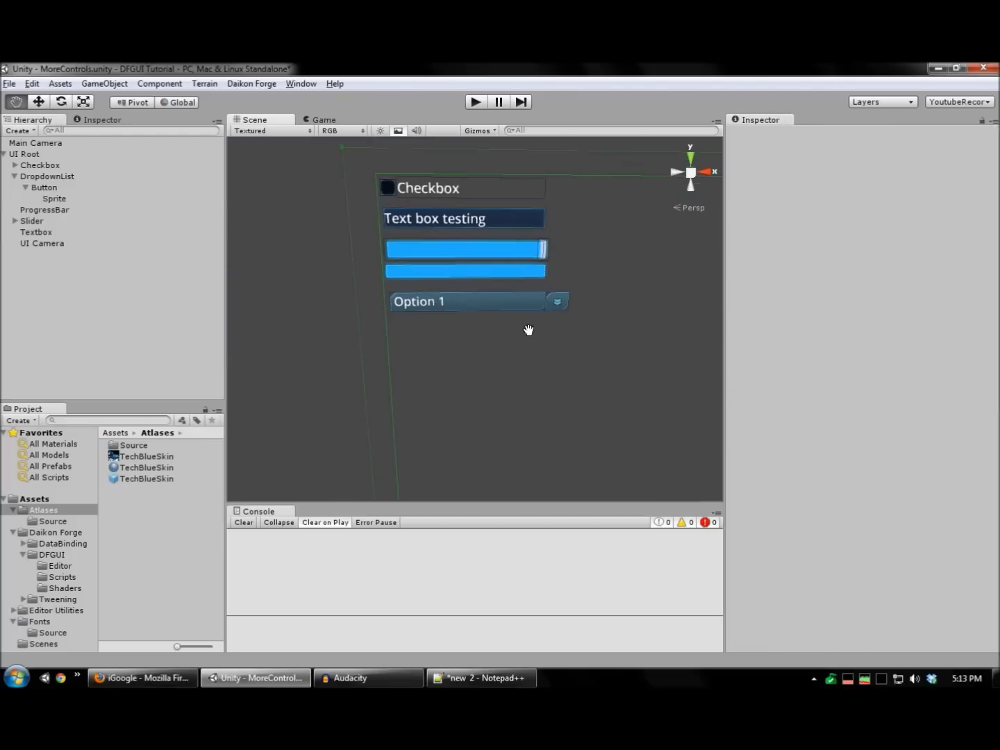
scroll(499, 332, "up", 5)
Rename the dropdown's button to 'drop'.
left_click(55, 177)
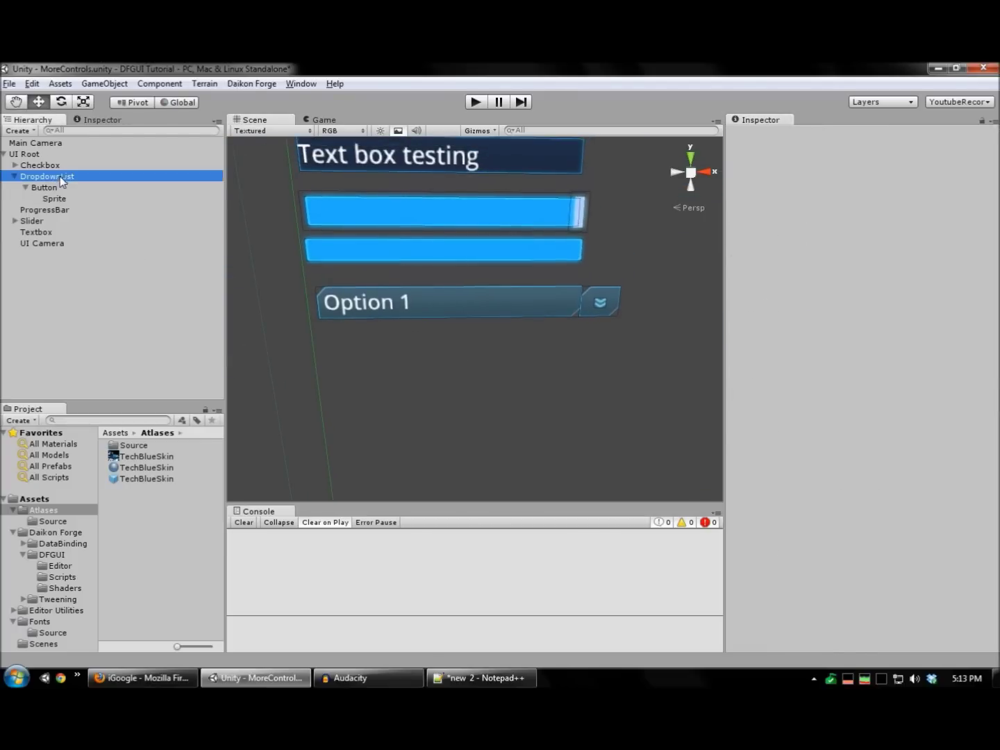
left_click(25, 189)
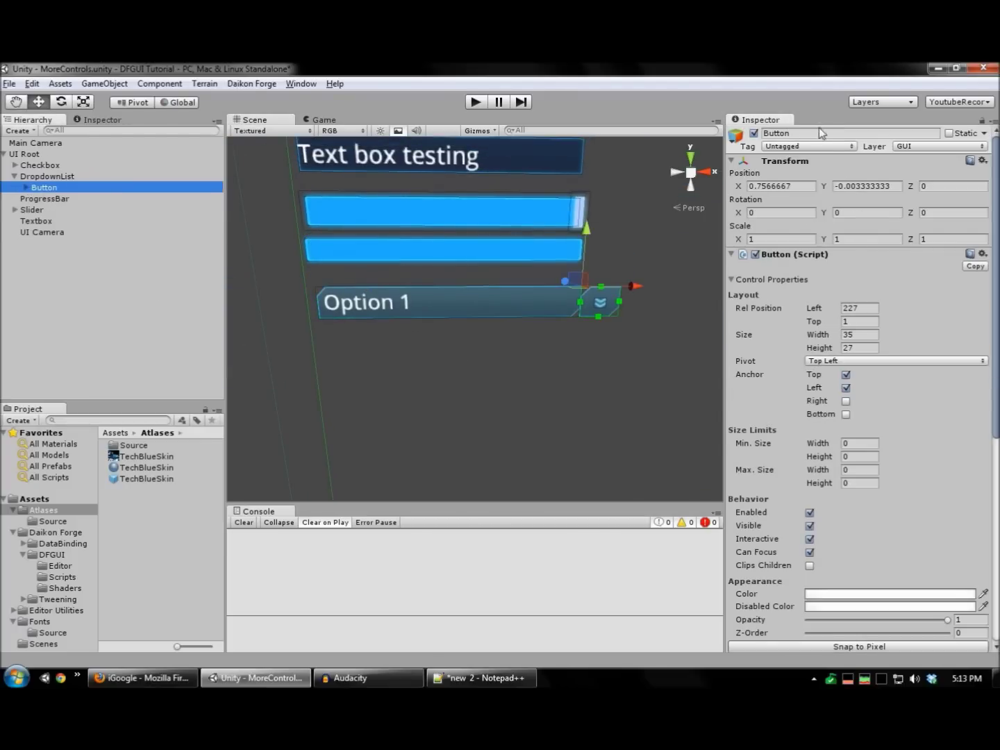
left_click(821, 134)
type("drop")
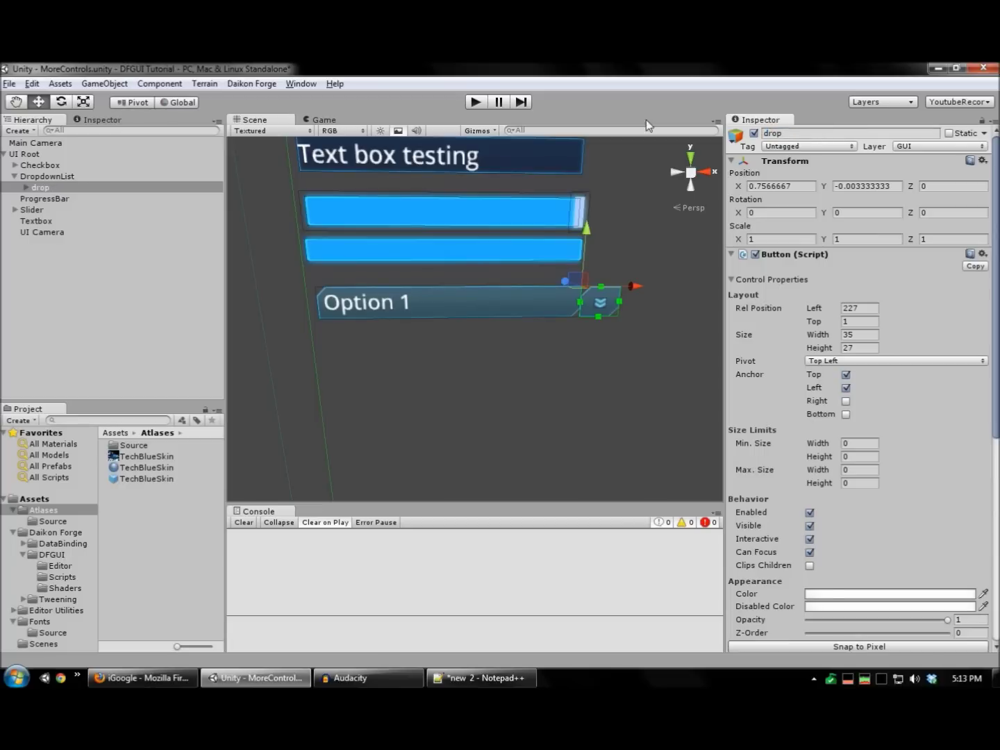
Set 'drop' as the DropdownList's Trigger.
left_click(41, 175)
scroll(877, 440, "down", 10)
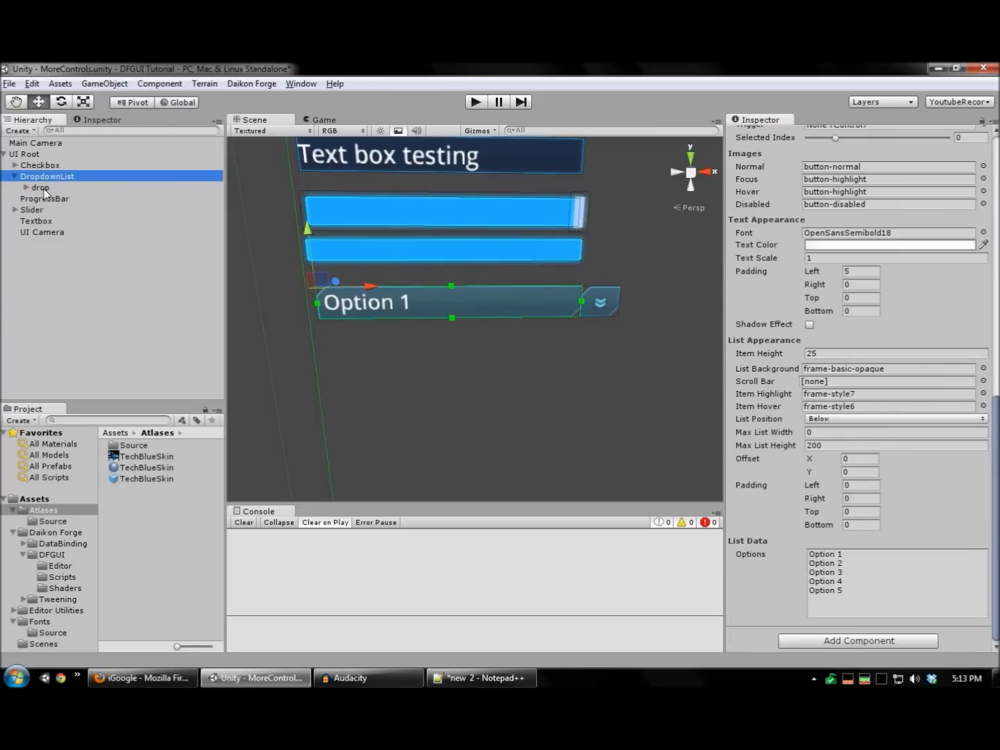
left_click_drag(45, 193, 768, 375)
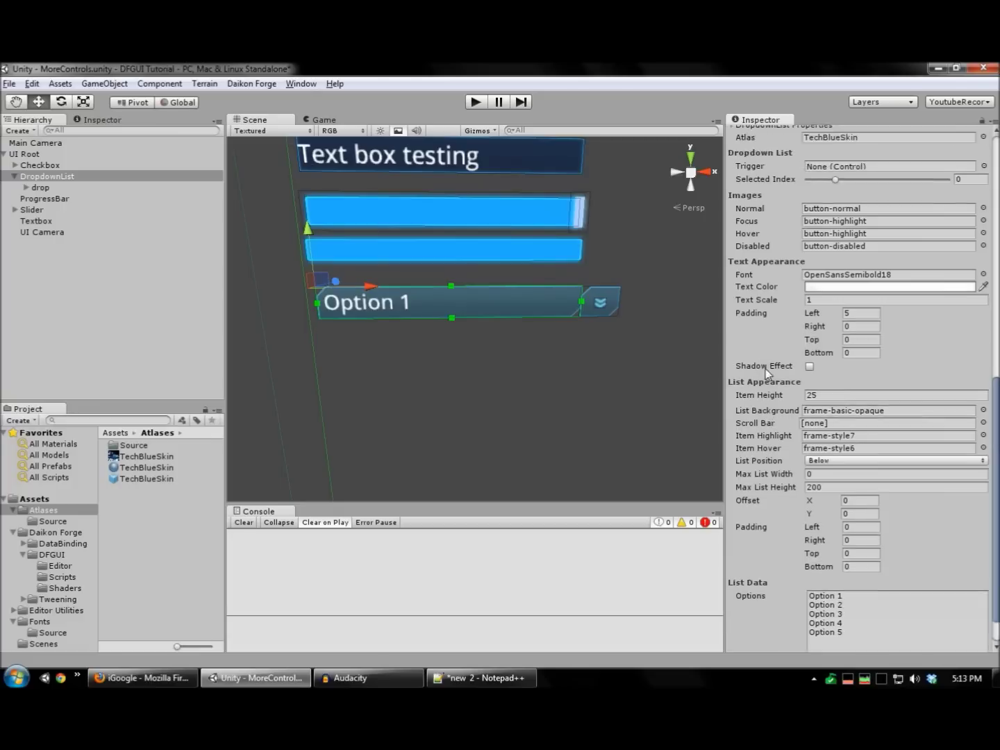
left_click_drag(42, 187, 853, 171)
scroll(491, 287, "down", 5)
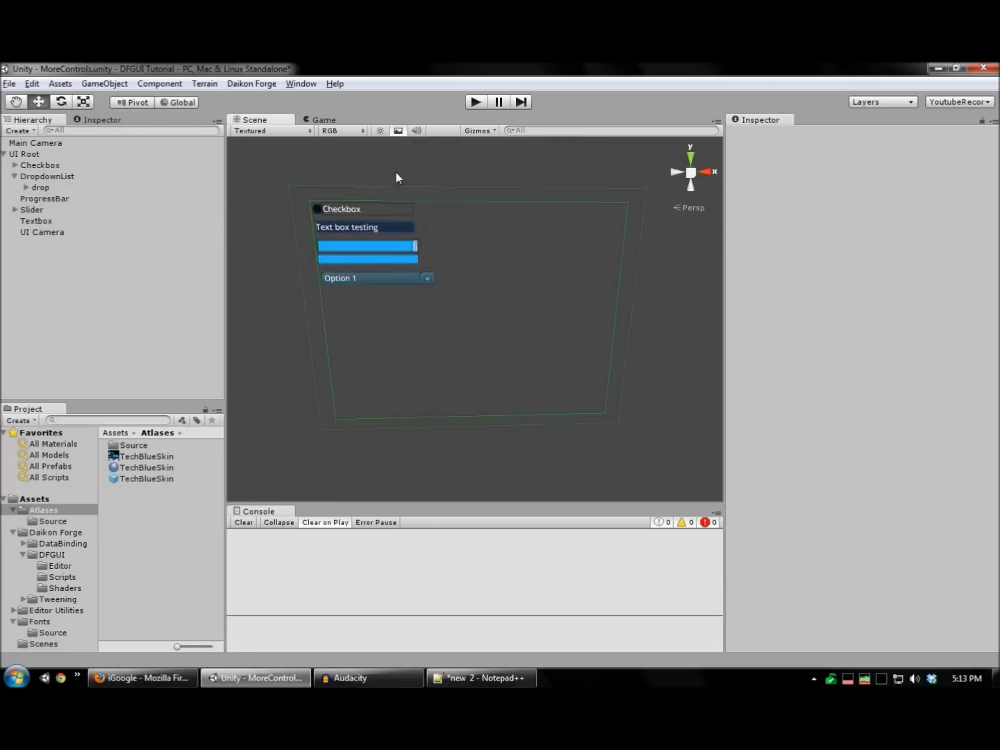
left_click(473, 105)
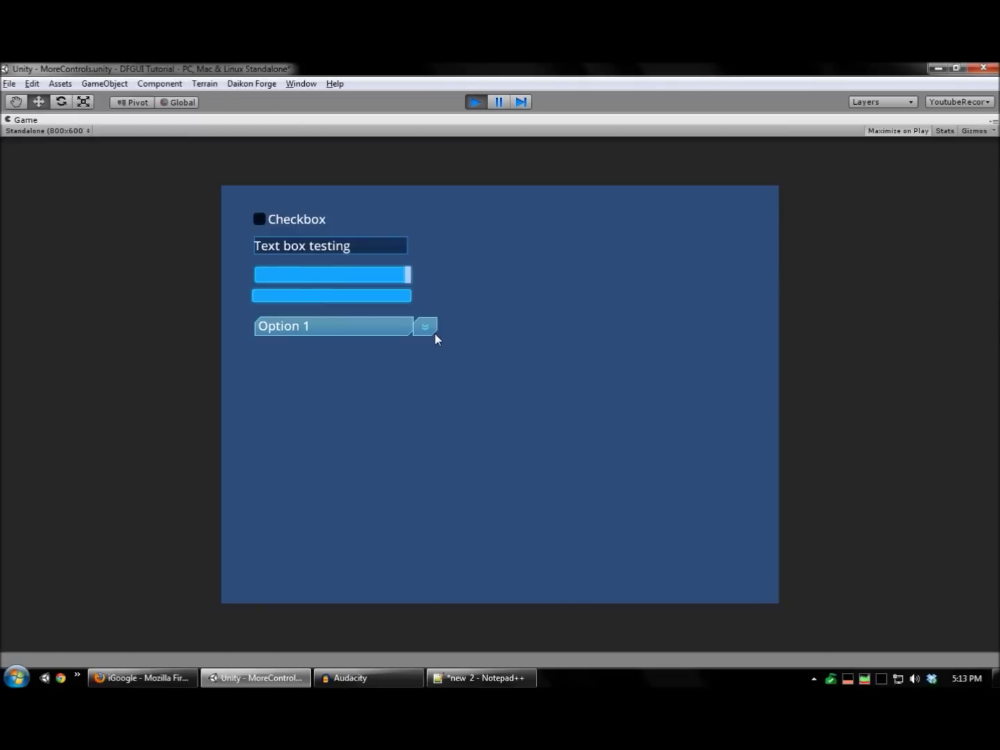
left_click(432, 335)
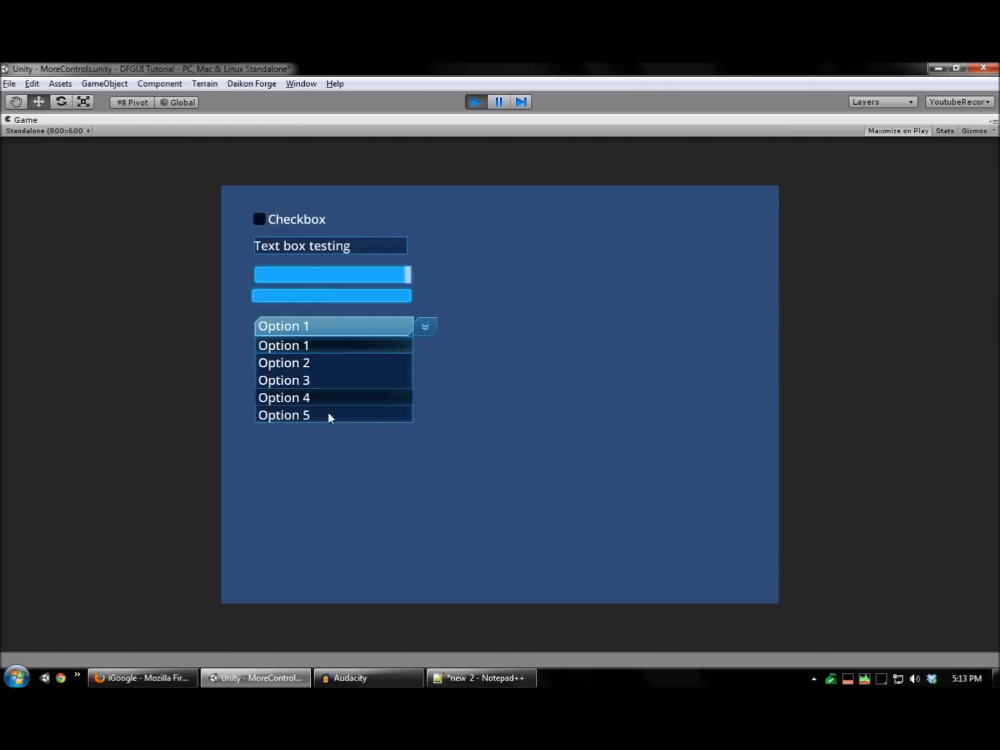
left_click(342, 380)
left_click(427, 328)
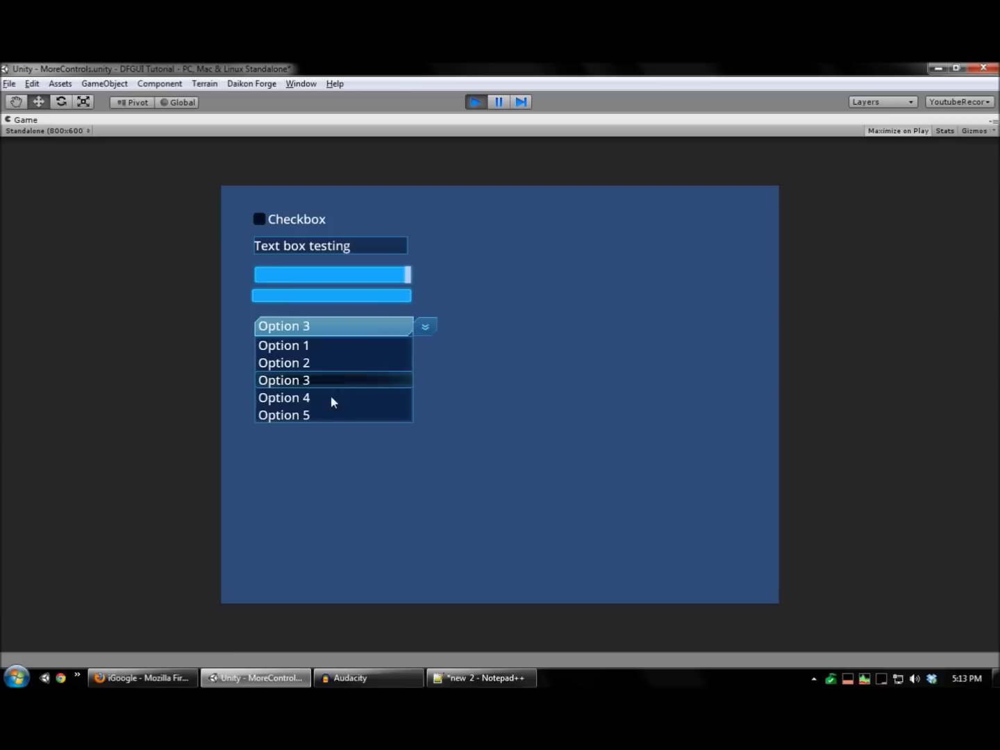
left_click(331, 397)
left_click(476, 101)
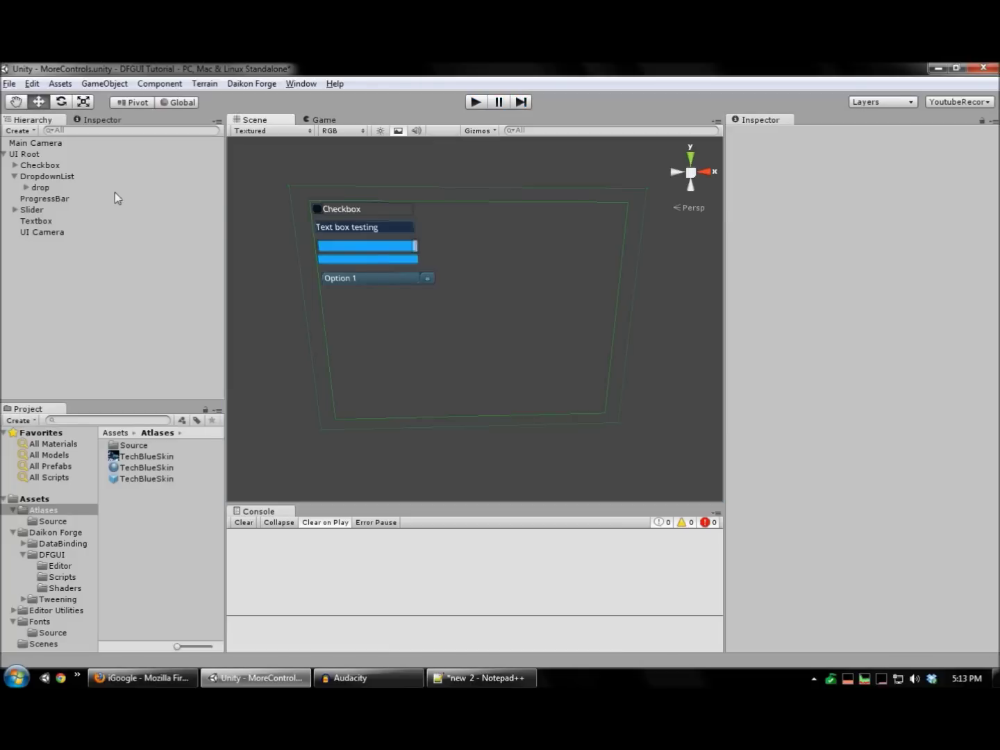
double_click(58, 178)
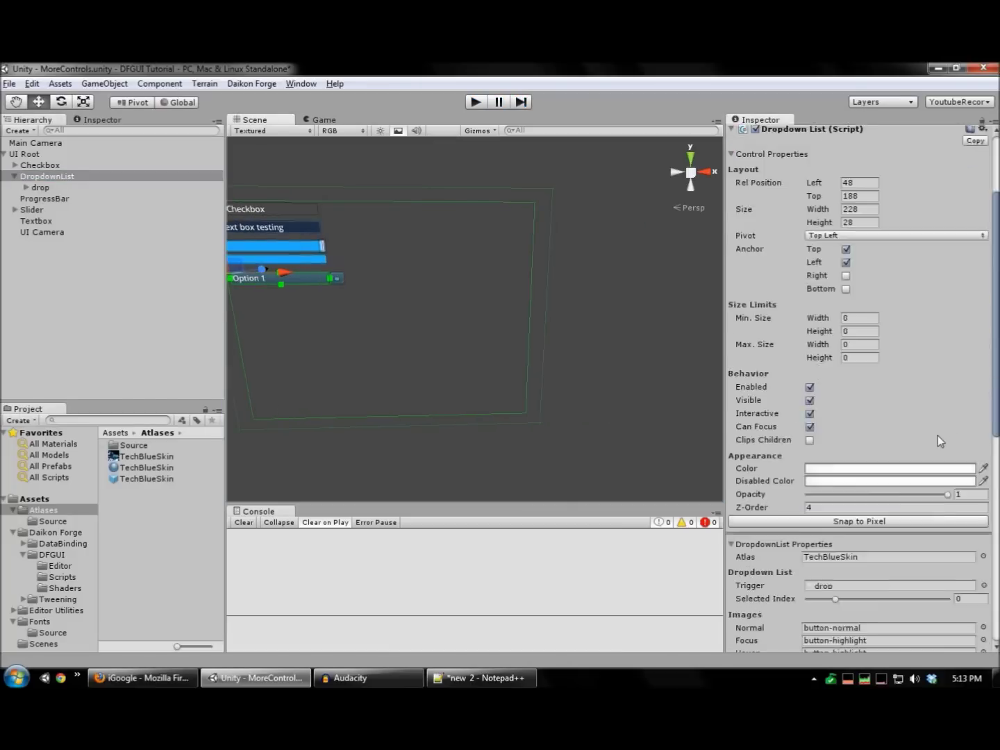
Select UI Root below the finished dropdown and bring up the Scene view's add-control menu.
scroll(938, 436, "down", 10)
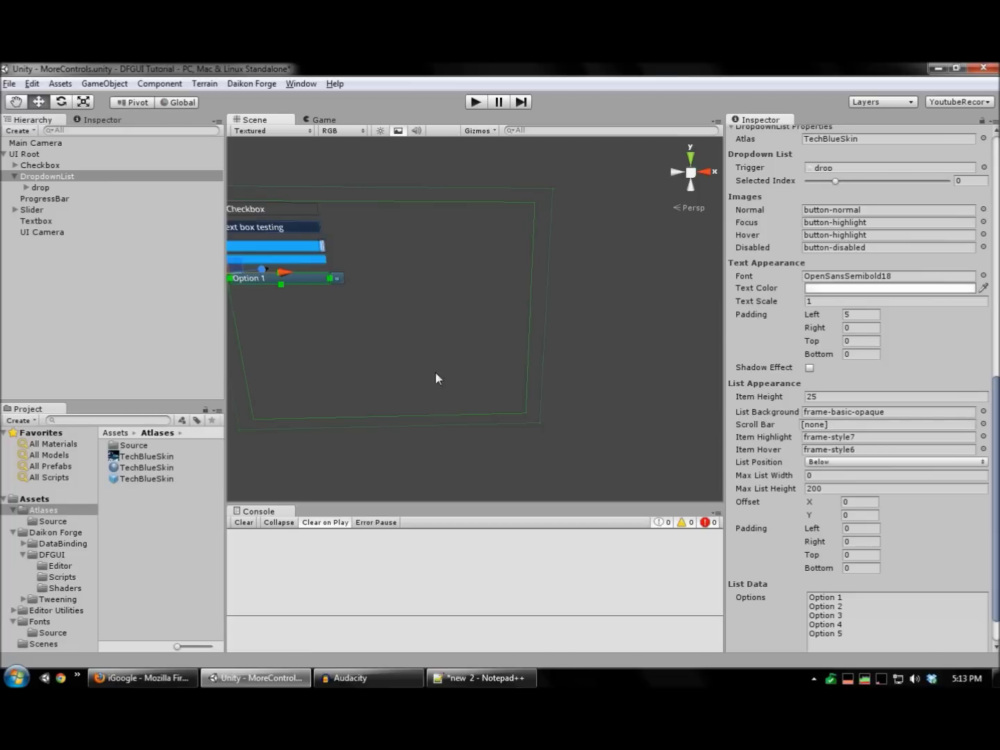
key("f")
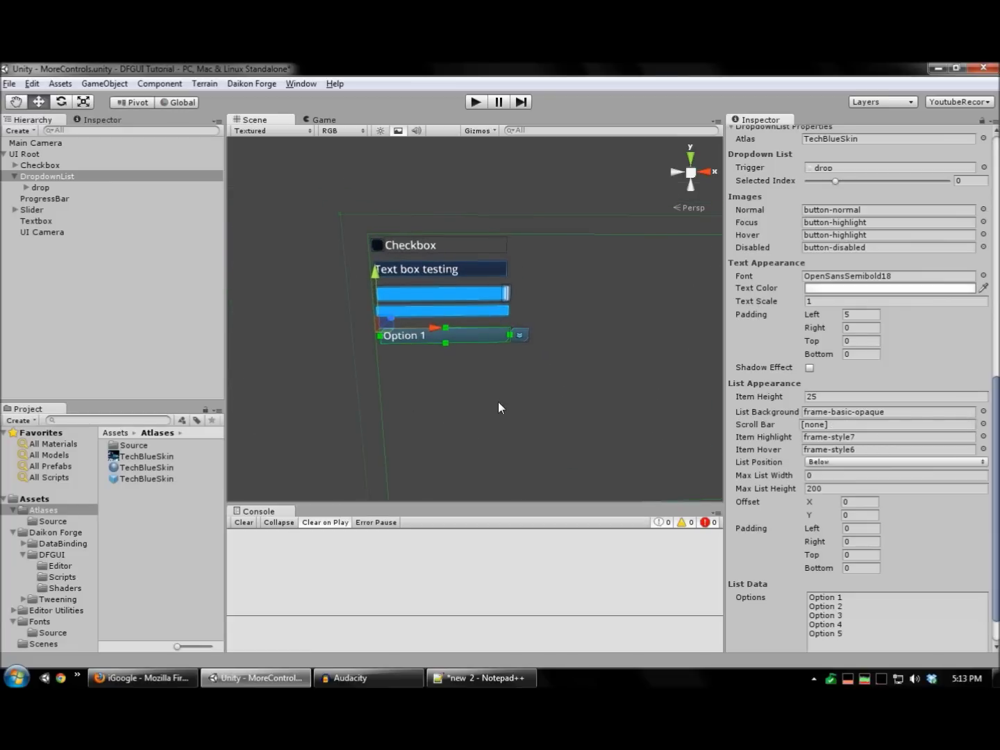
middle_click_drag(528, 410, 485, 368)
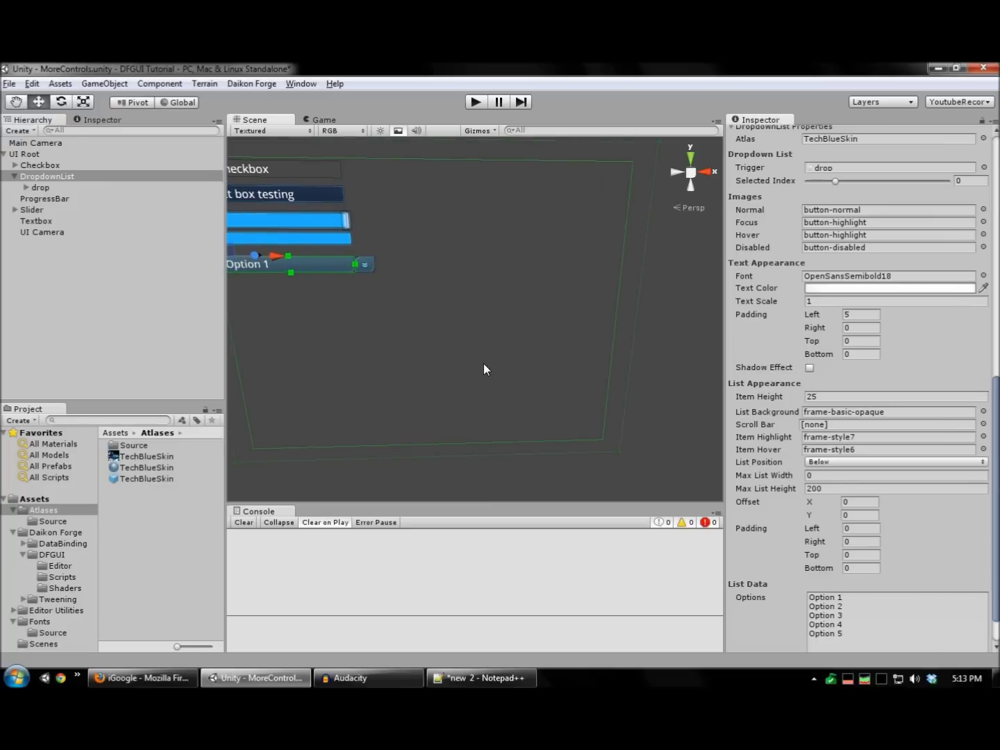
left_click(15, 177)
left_click(365, 298)
middle_click_drag(365, 353, 408, 337)
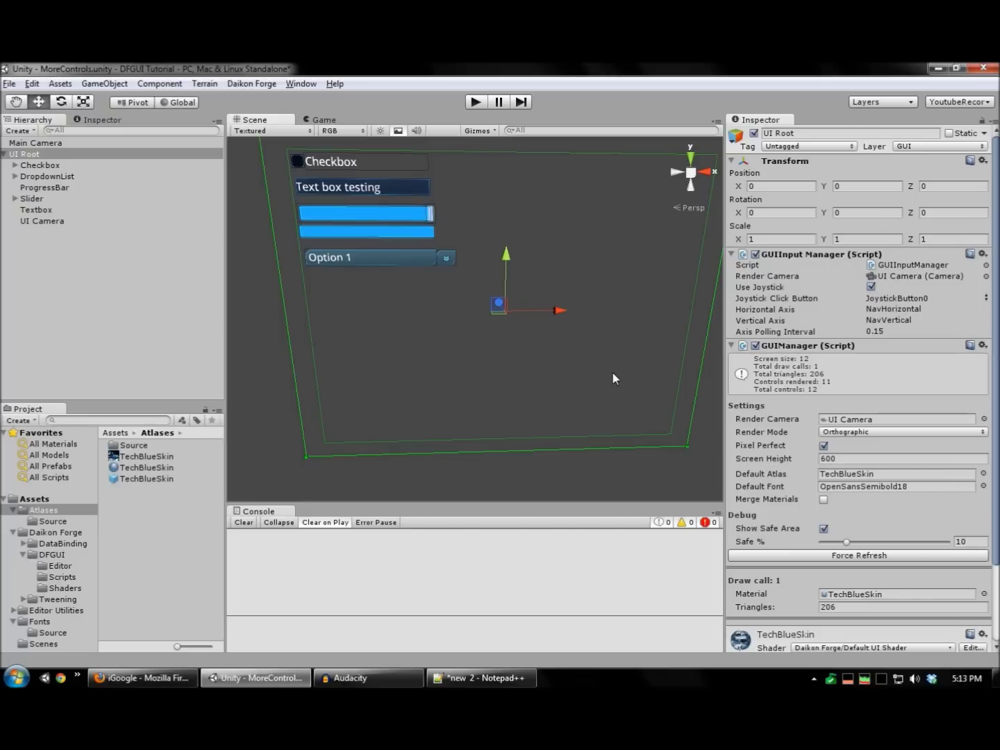
middle_click_drag(611, 371, 602, 365)
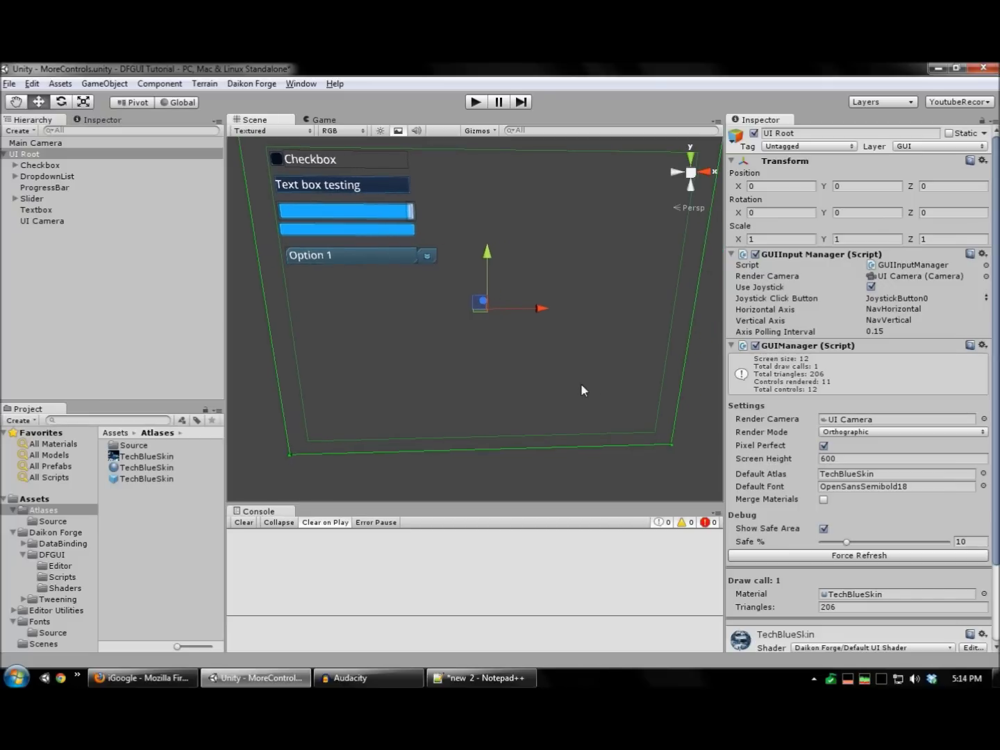
scroll(583, 389, "down", 4)
right_click(394, 352)
Add a Listbox control and move it just below the dropdown, lined up with it.
mouse_move(445, 357)
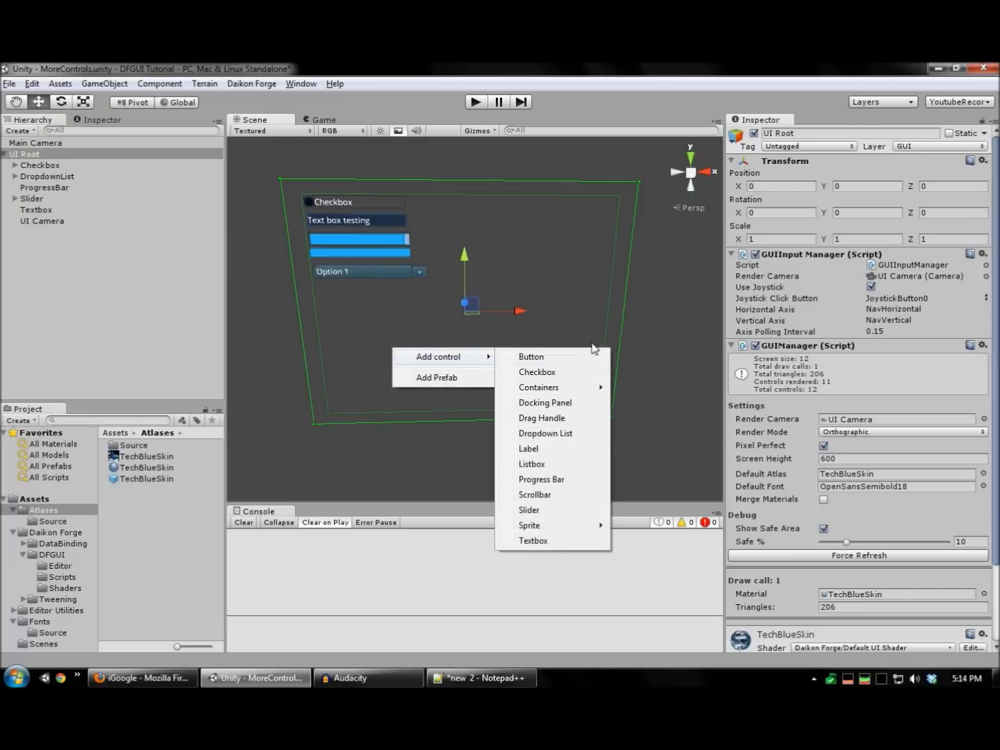
left_click(538, 464)
middle_click_drag(341, 306, 491, 379)
left_click_drag(512, 371, 510, 320)
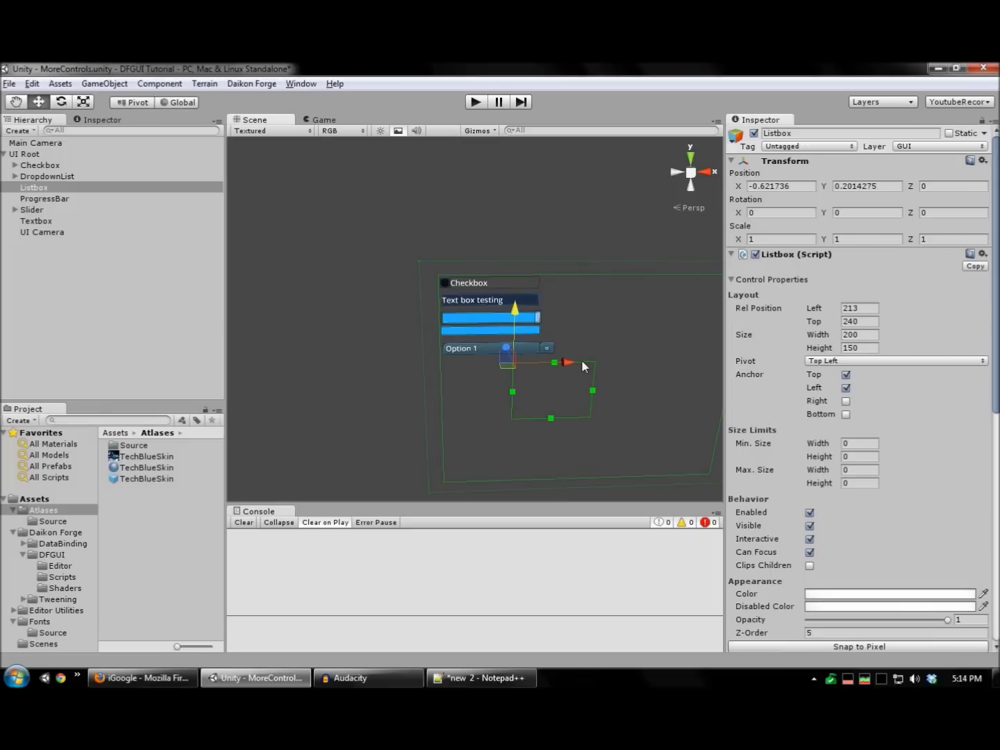
left_click_drag(582, 360, 540, 389)
scroll(486, 390, "up", 3)
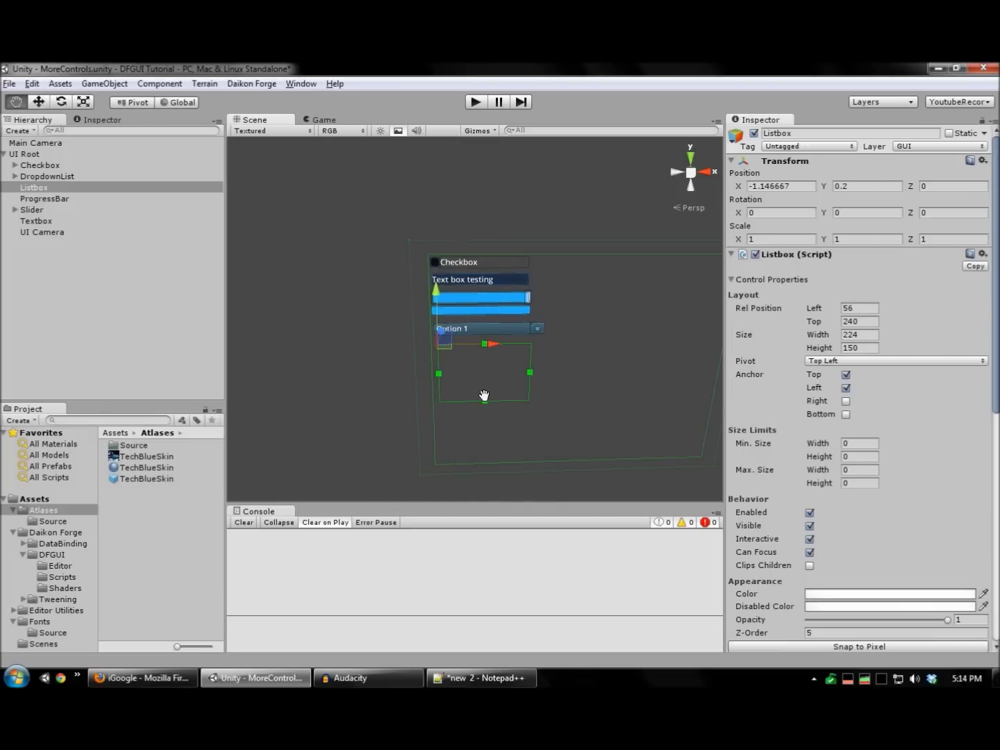
scroll(954, 416, "down", 5)
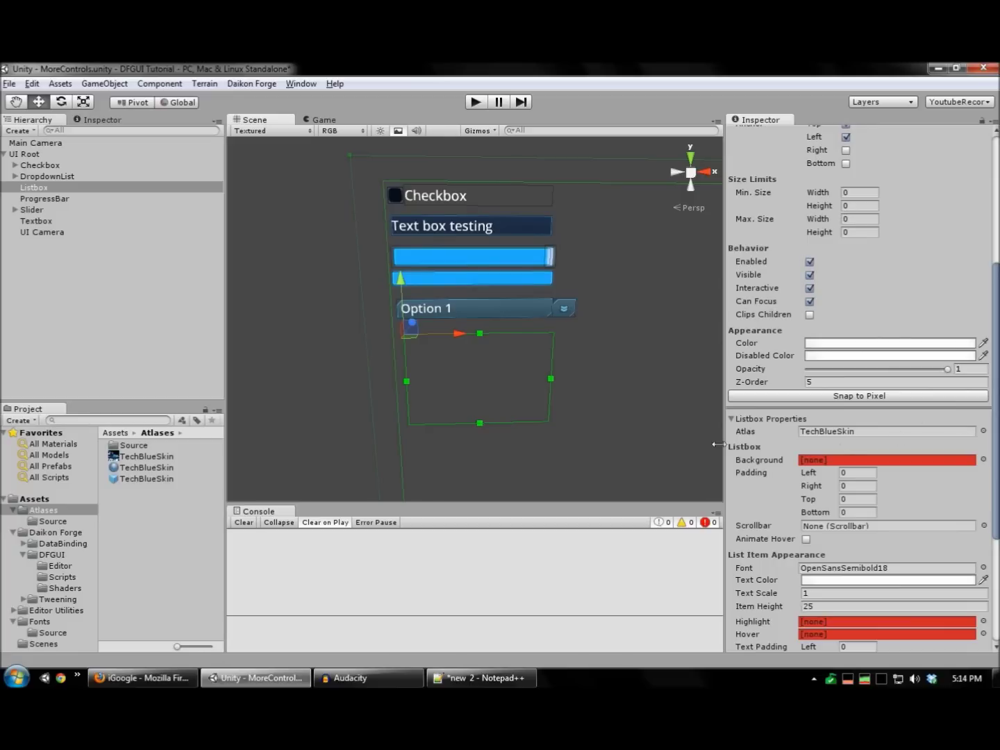
scroll(953, 420, "down", 2)
Give the listbox a frame-basic-opaque background, frame-style7 highlight and frame-style6 hover sprite.
left_click(984, 375)
left_click(537, 340)
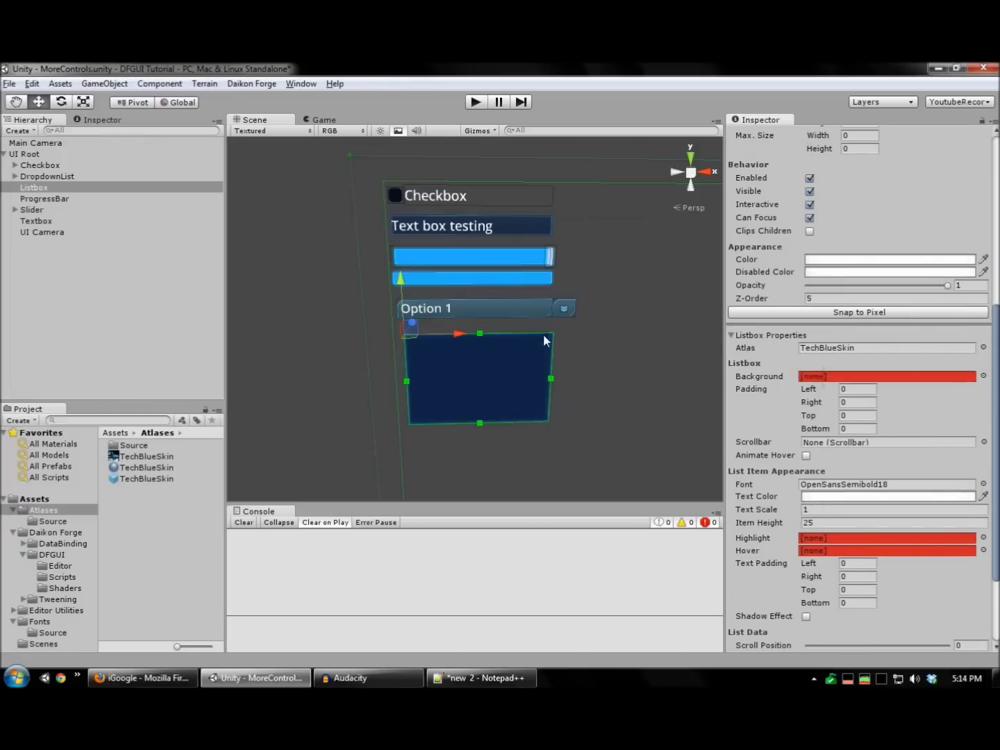
left_click(984, 537)
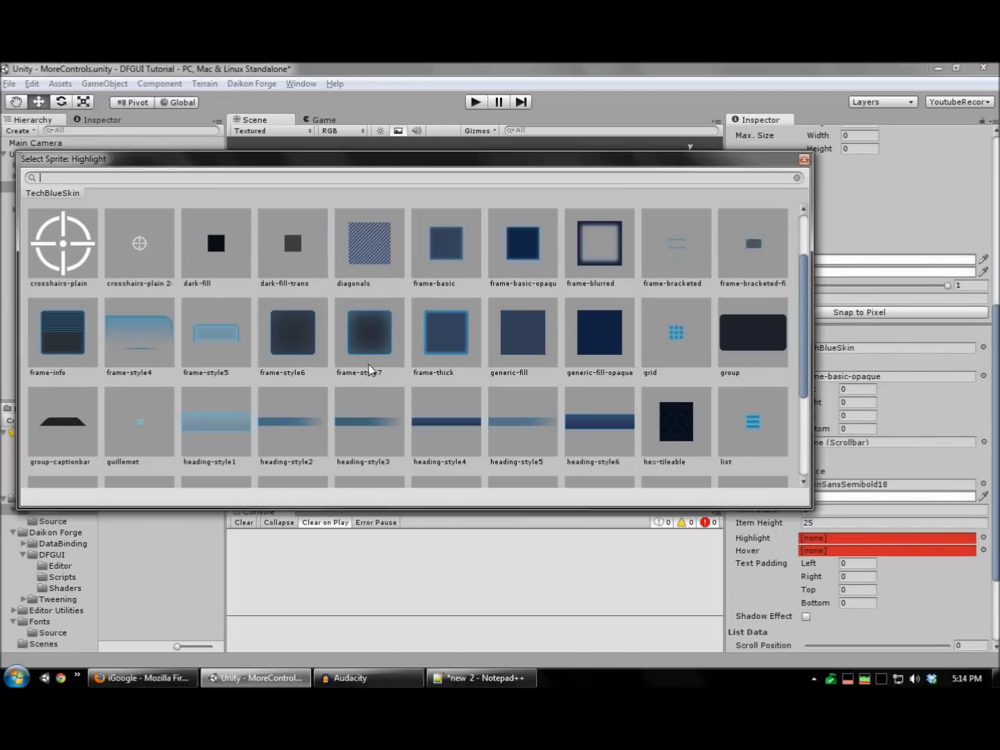
left_click(378, 347)
left_click(984, 550)
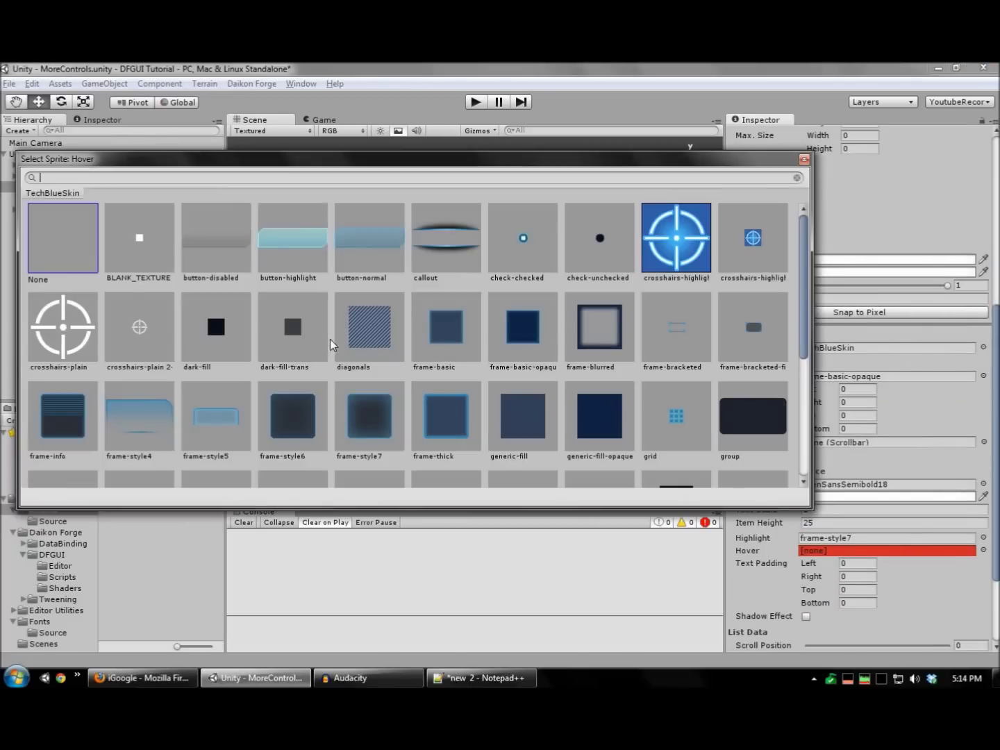
left_click(293, 414)
scroll(782, 347, "down", 4)
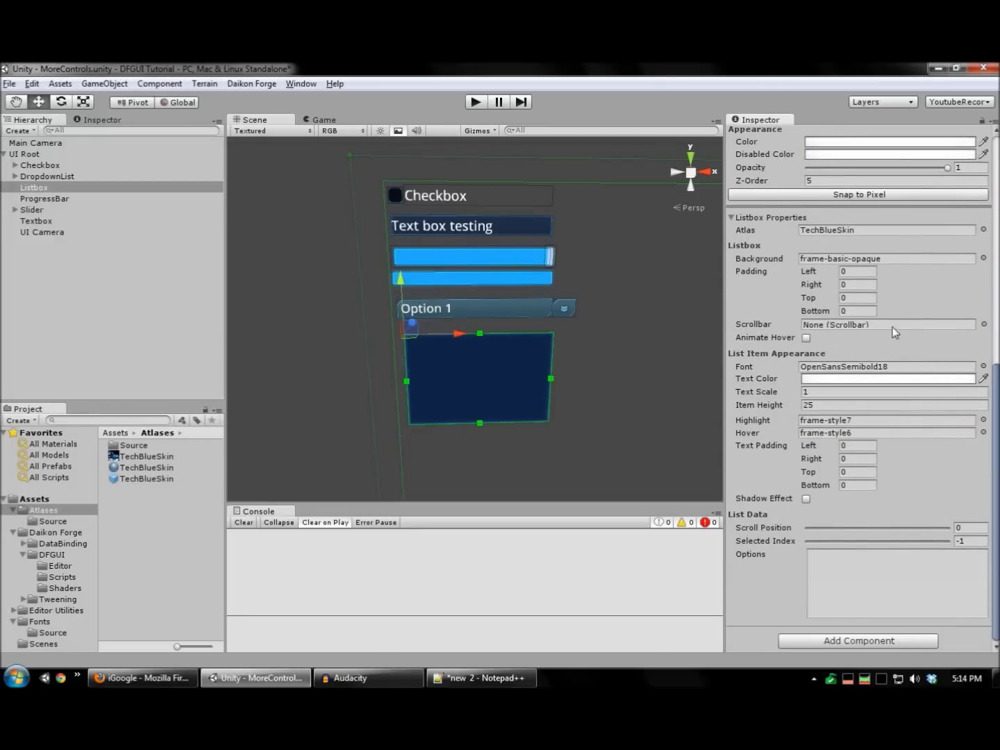
Enter the listbox items Option 1, Option 2, Option 3 and Option 5, one per line.
left_click(889, 570)
type("Option 1")
key("Return")
type("Option 2")
key("Return")
type("Opt")
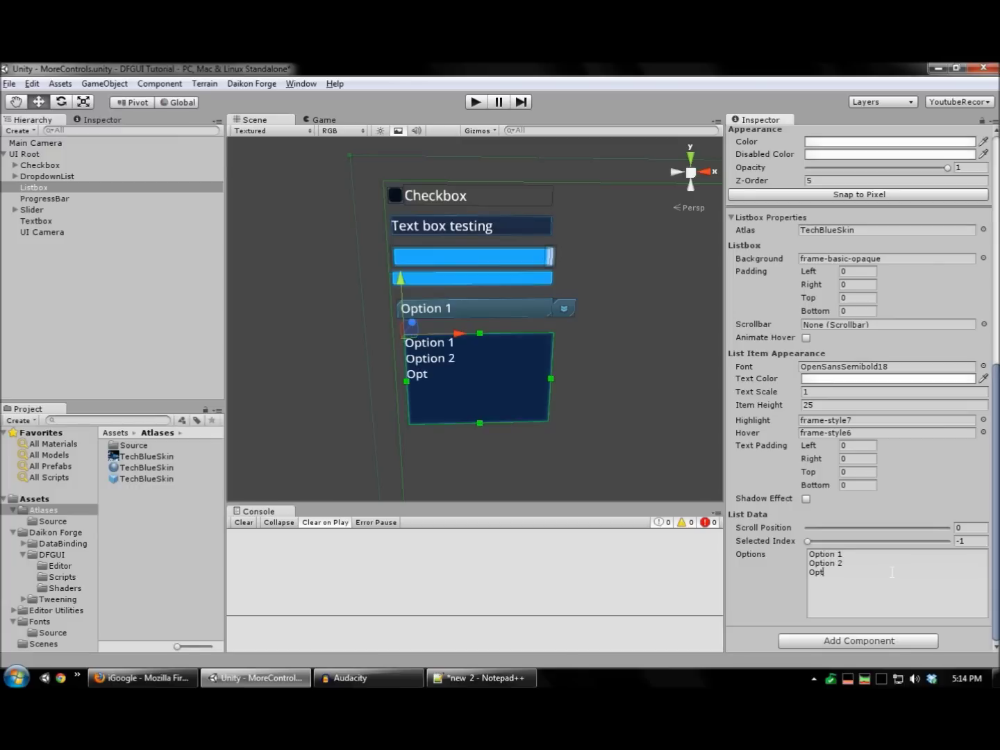
type("ion 3")
key("Return")
type("Option 4")
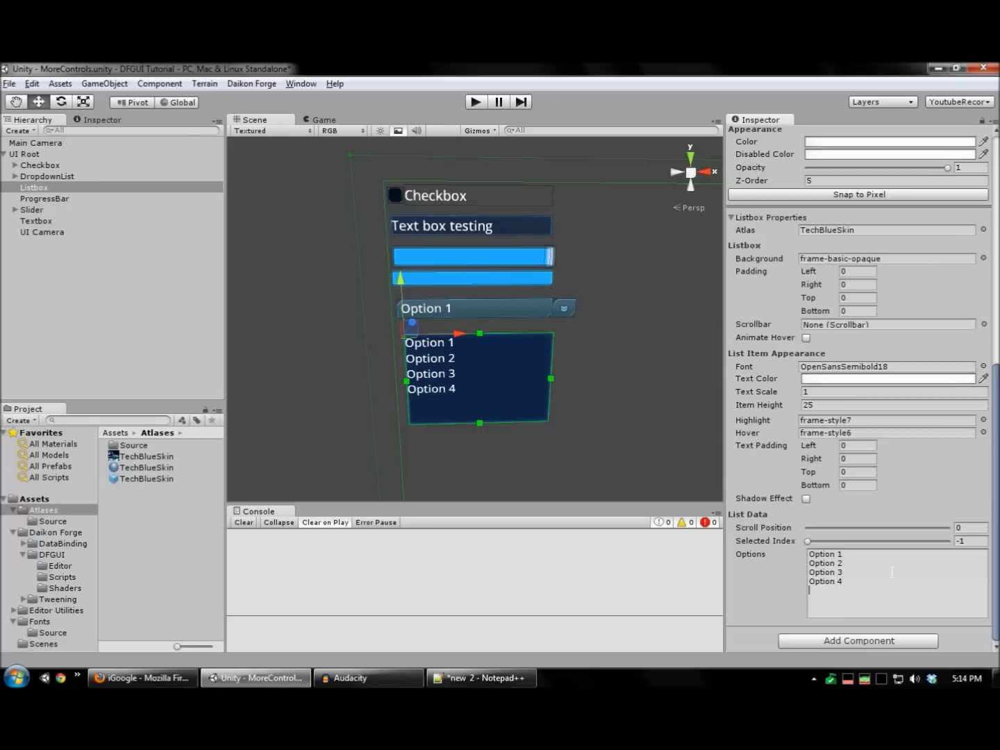
type("PO")
key("BackSpace")
key("BackSpace")
type("POp")
key("BackSpace")
key("BackSpace")
key("BackSpace")
type("Option 5")
Set the listbox Selected Index to 0 so Option 1 is selected, then deselect it.
left_click_drag(807, 541, 834, 541)
middle_click_drag(400, 192, 387, 224)
left_click(435, 185)
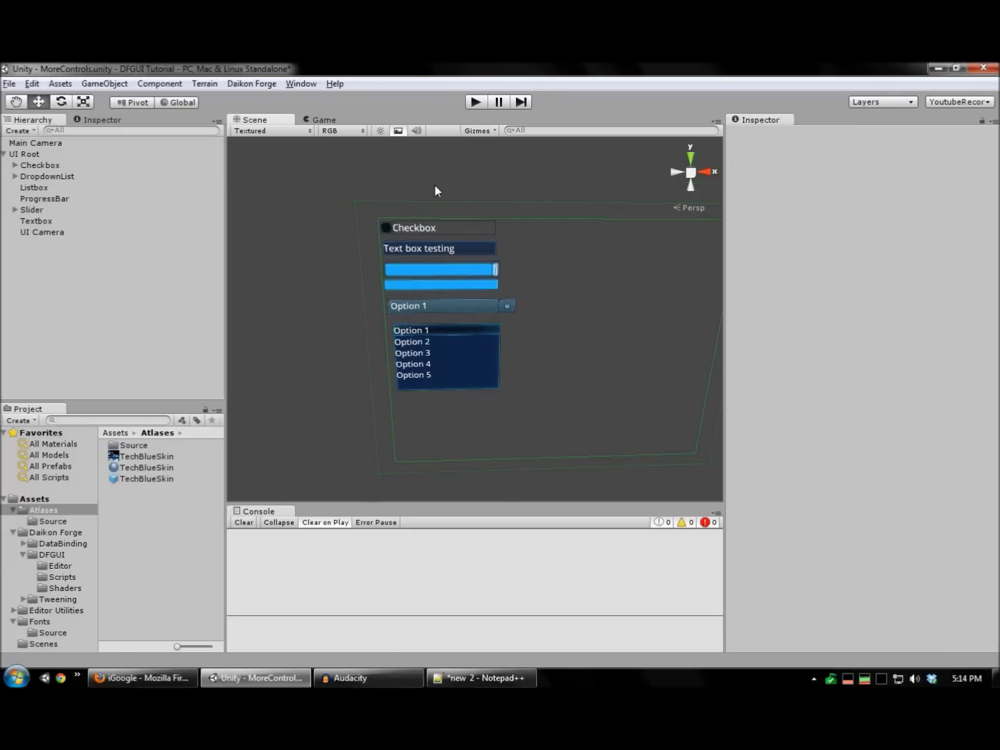
In play mode, select Option 3 in the listbox and move the selection with arrow keys.
left_click(477, 103)
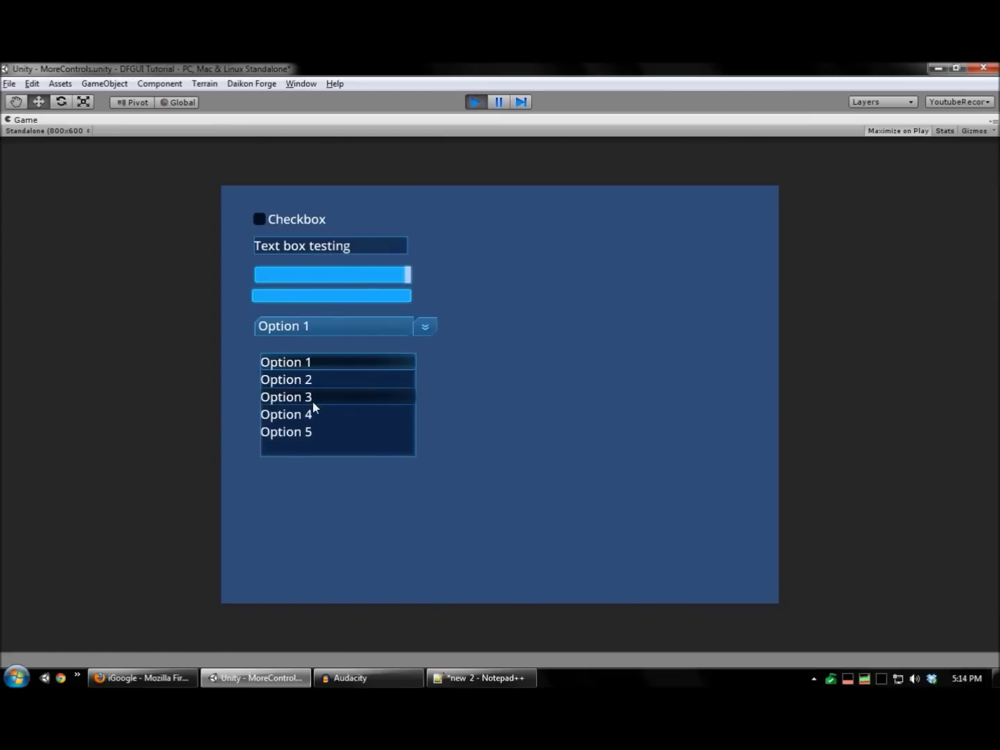
left_click(314, 401)
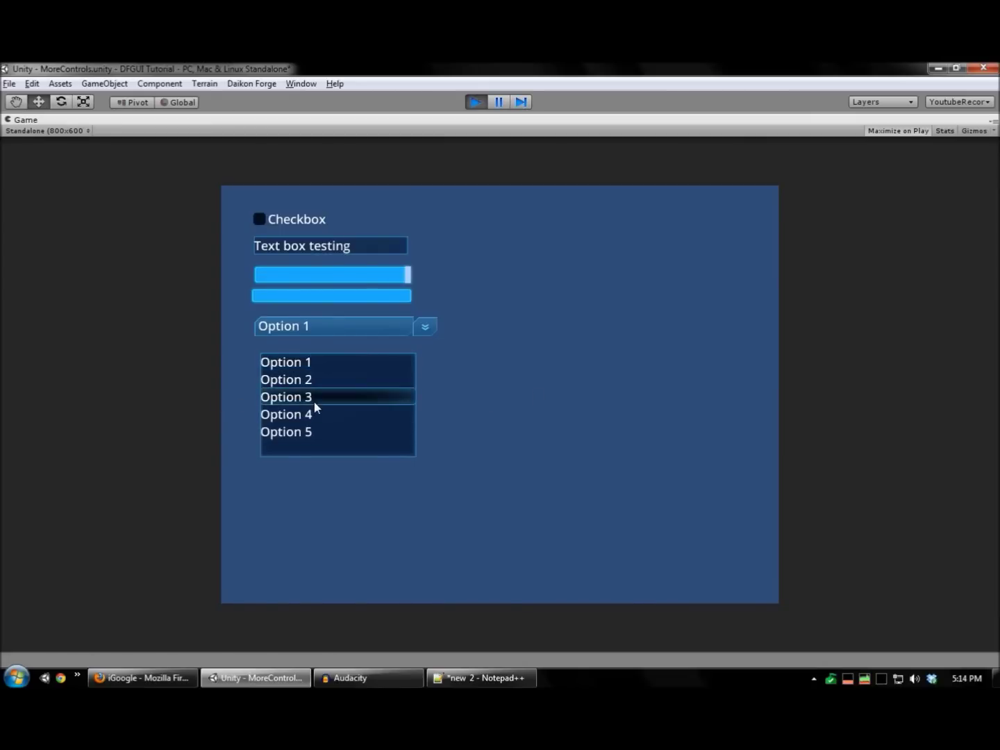
key("Up")
key("Up")
key("Down")
key("Down")
key("Down")
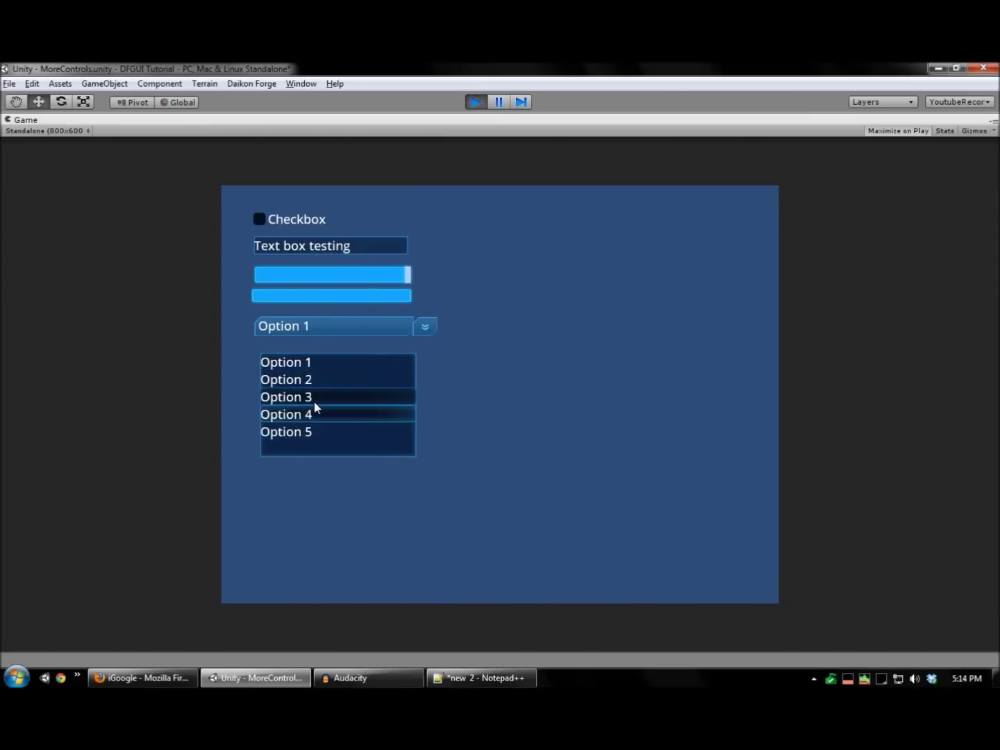
key("Up")
key("Up")
key("Up")
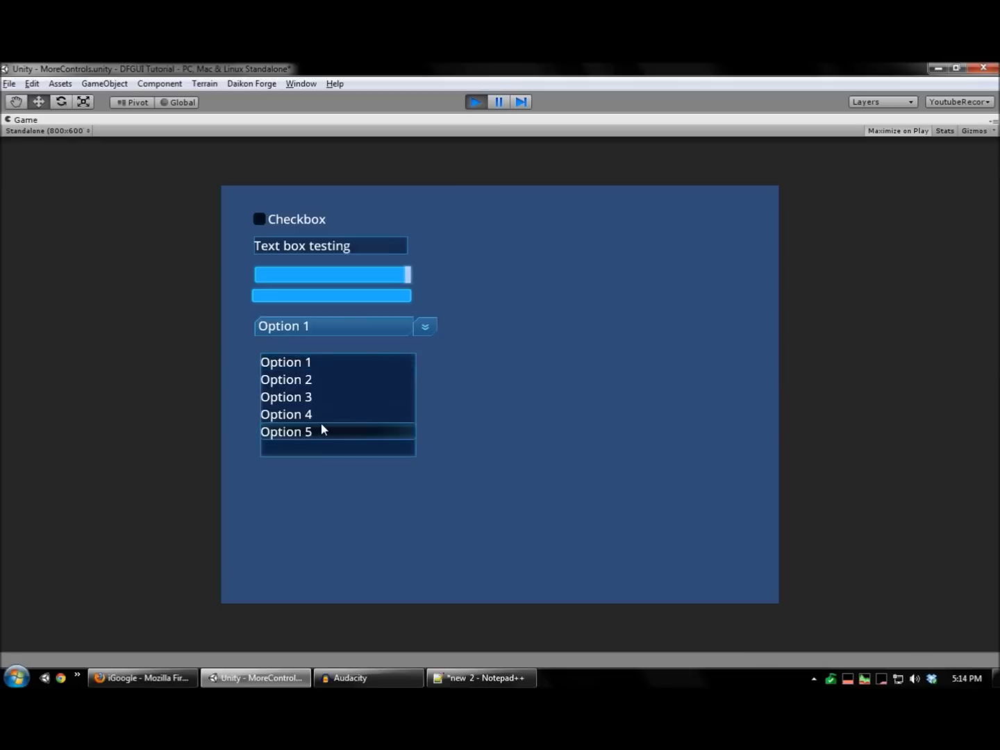
key("Down")
key("Down")
Open and close the dropdown list, stop play mode, and select DropdownList in the Hierarchy.
left_click(427, 329)
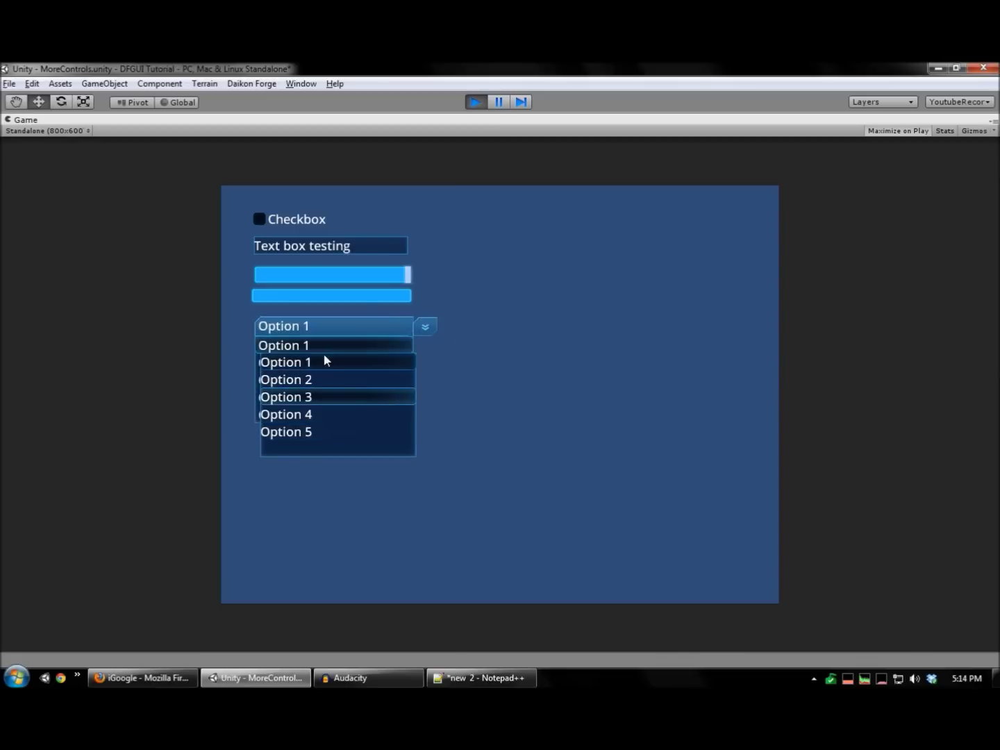
left_click(561, 359)
left_click(475, 102)
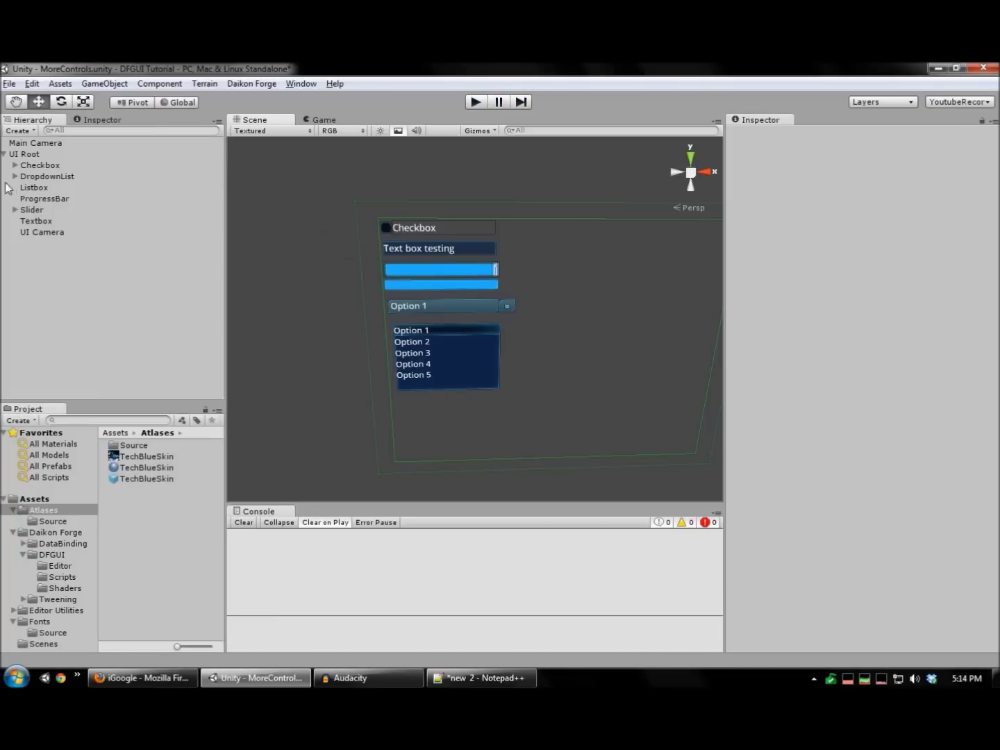
left_click(89, 177)
Set the DropdownList's Z-Order to 6.
scroll(745, 399, "down", 5)
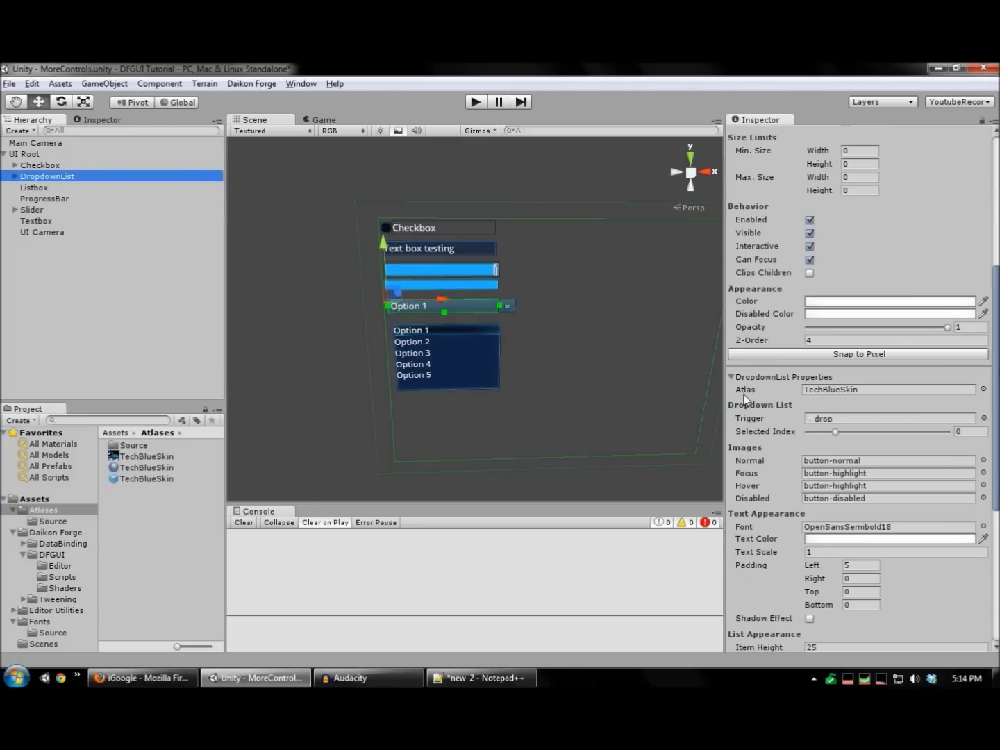
left_click(841, 338)
type("6")
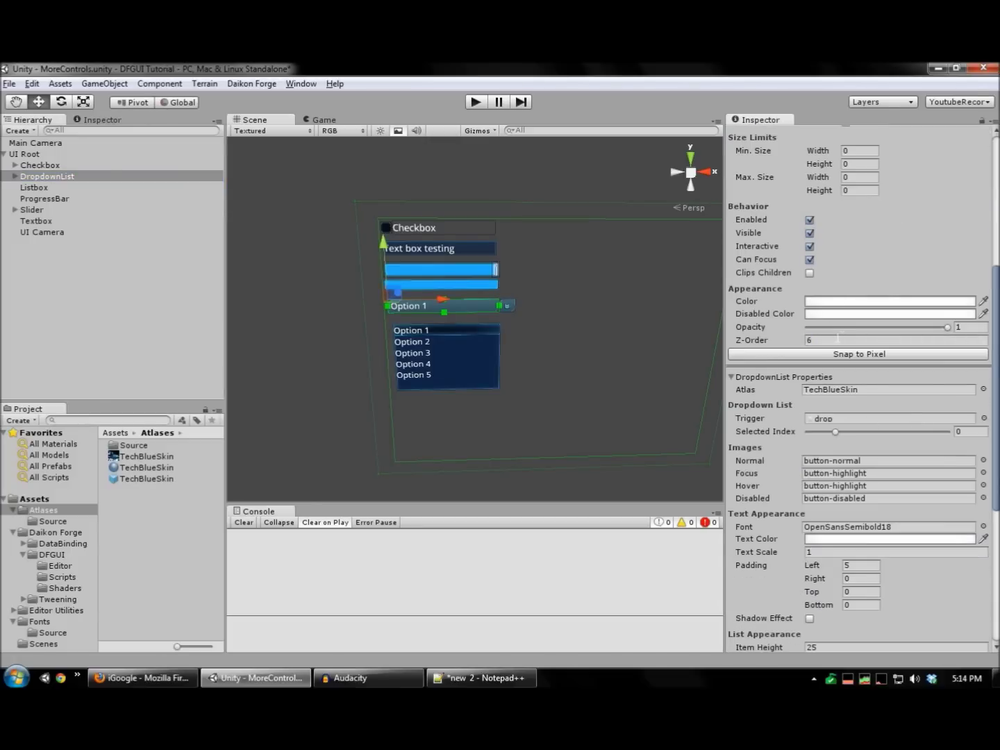
Play-test the dropdown by picking Option 3, then Option 5, and stop play mode.
left_click(474, 102)
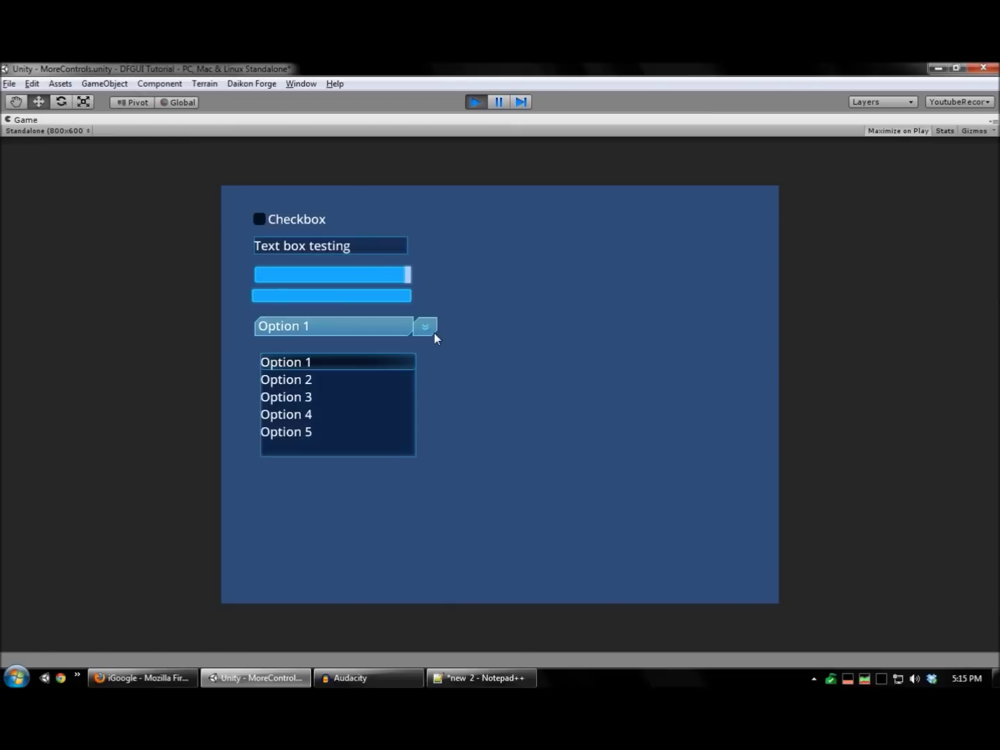
left_click(433, 331)
left_click(314, 384)
left_click(421, 329)
left_click(285, 416)
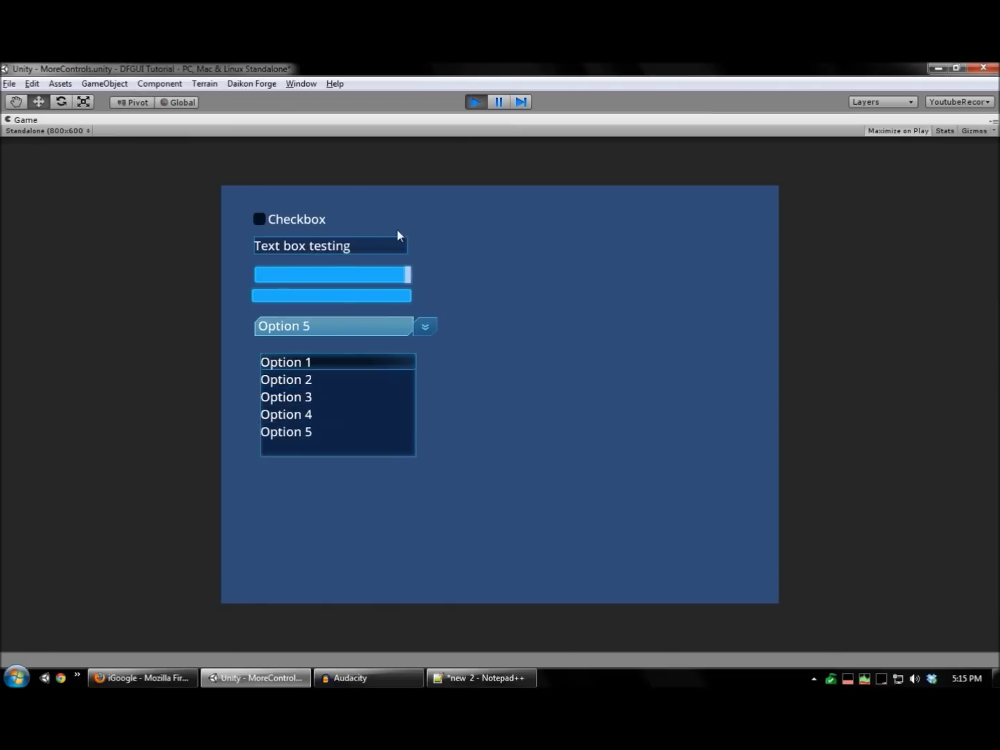
left_click(480, 103)
left_click_drag(522, 375, 491, 332, "alt")
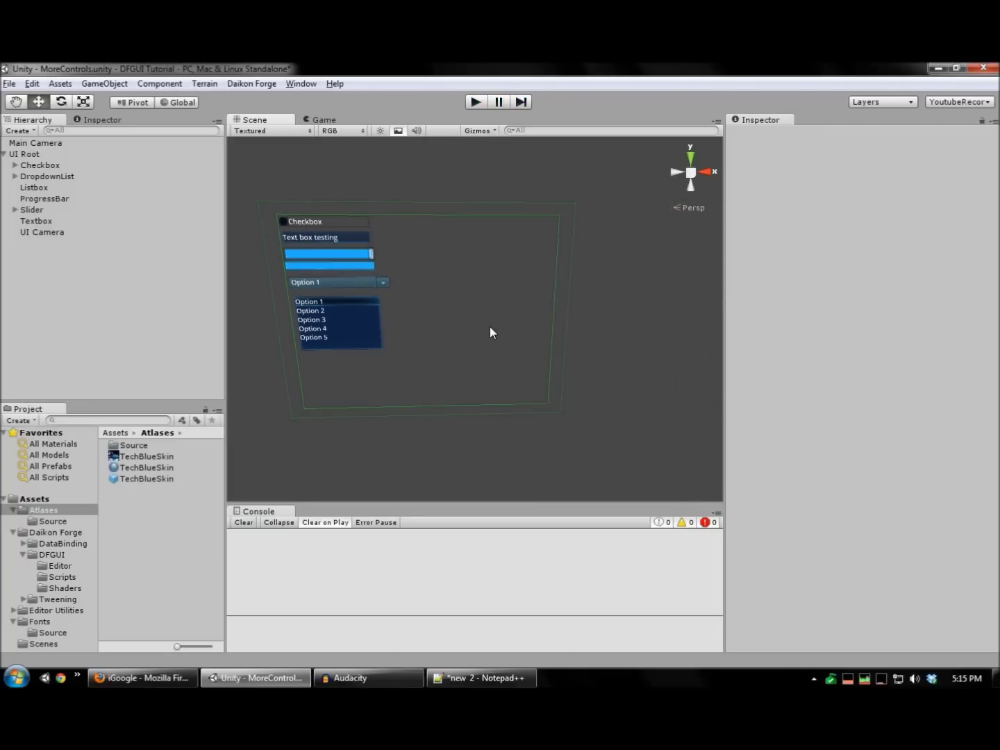